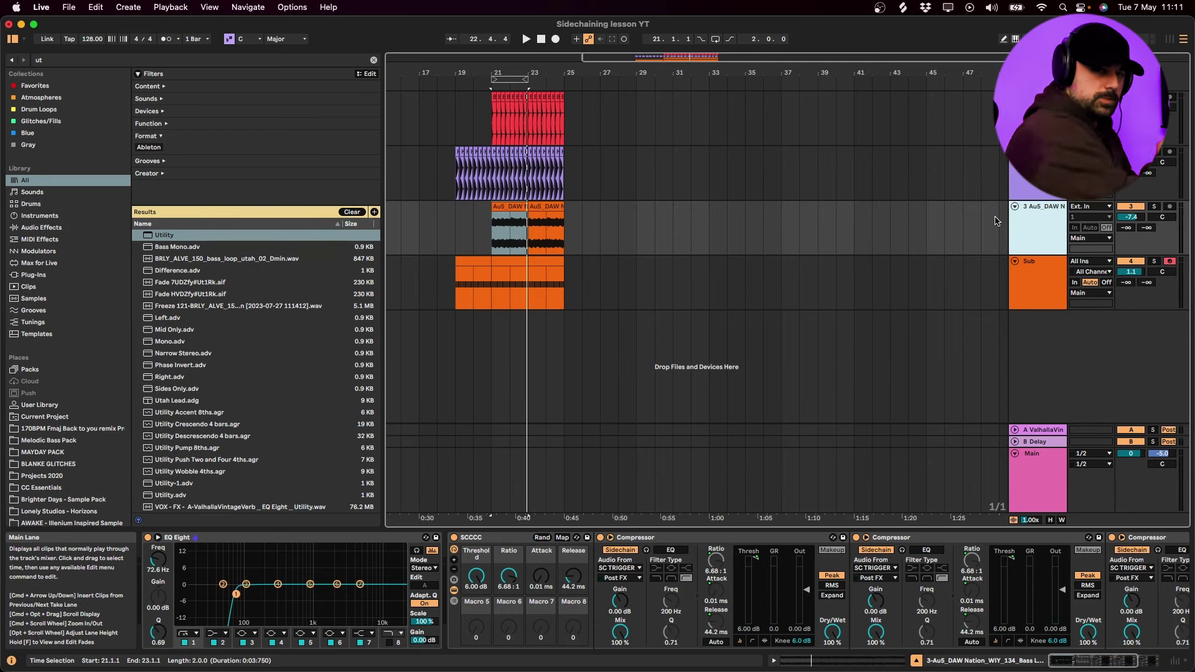
Play the loop while sweeping the SCCCC Threshold macro down to -8 dB, up to 6 dB and fully down.
{"action": "key", "text": "space"}
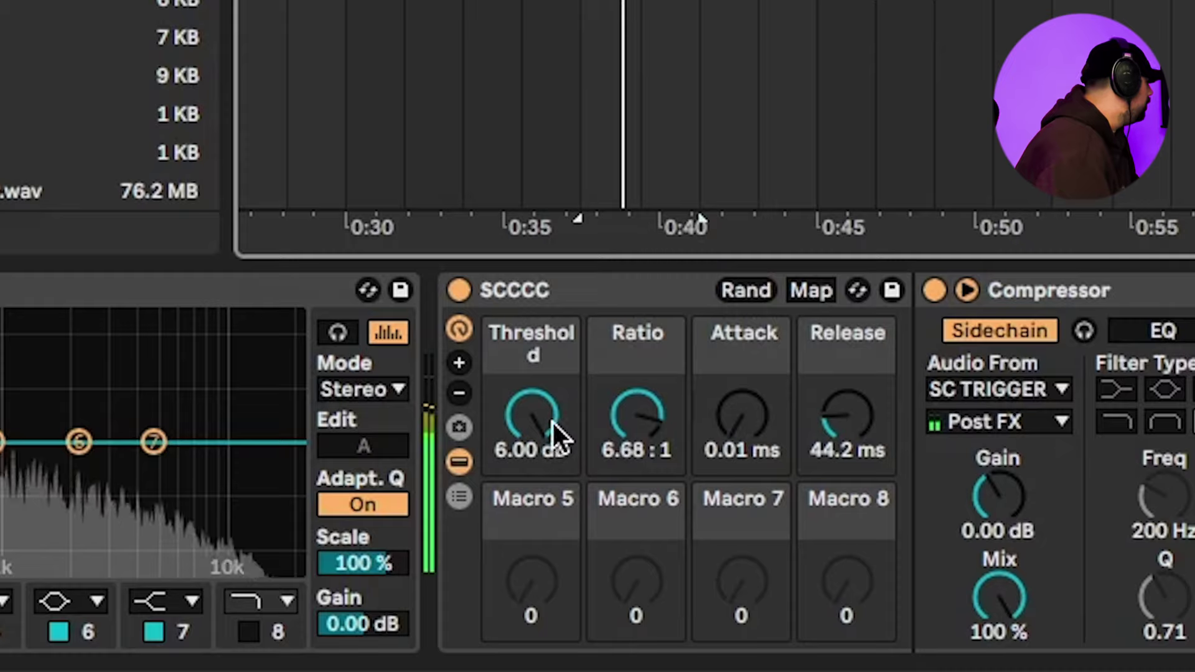
{"action": "mouse_move", "coordinate": [552, 420]}
{"action": "left_mouse_down"}
{"action": "mouse_move", "coordinate": [552, 458]}
{"action": "mouse_move", "coordinate": [532, 467]}
{"action": "left_mouse_up"}
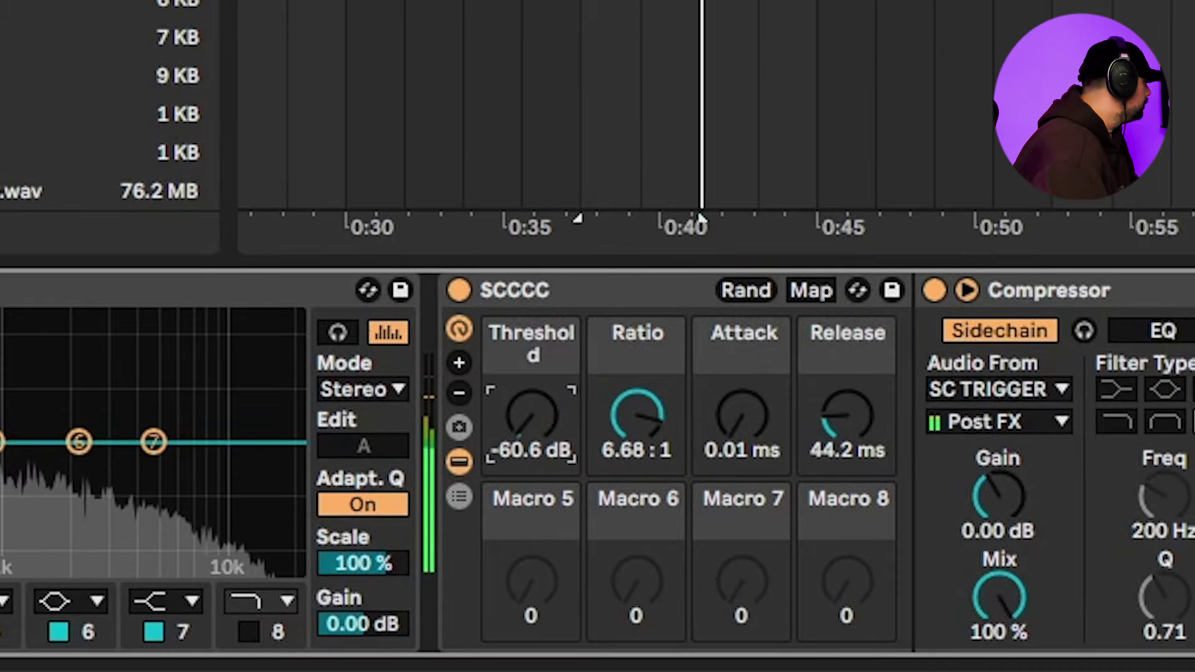
{"action": "left_click_drag", "start_coordinate": [547, 439], "coordinate": [548, 374]}
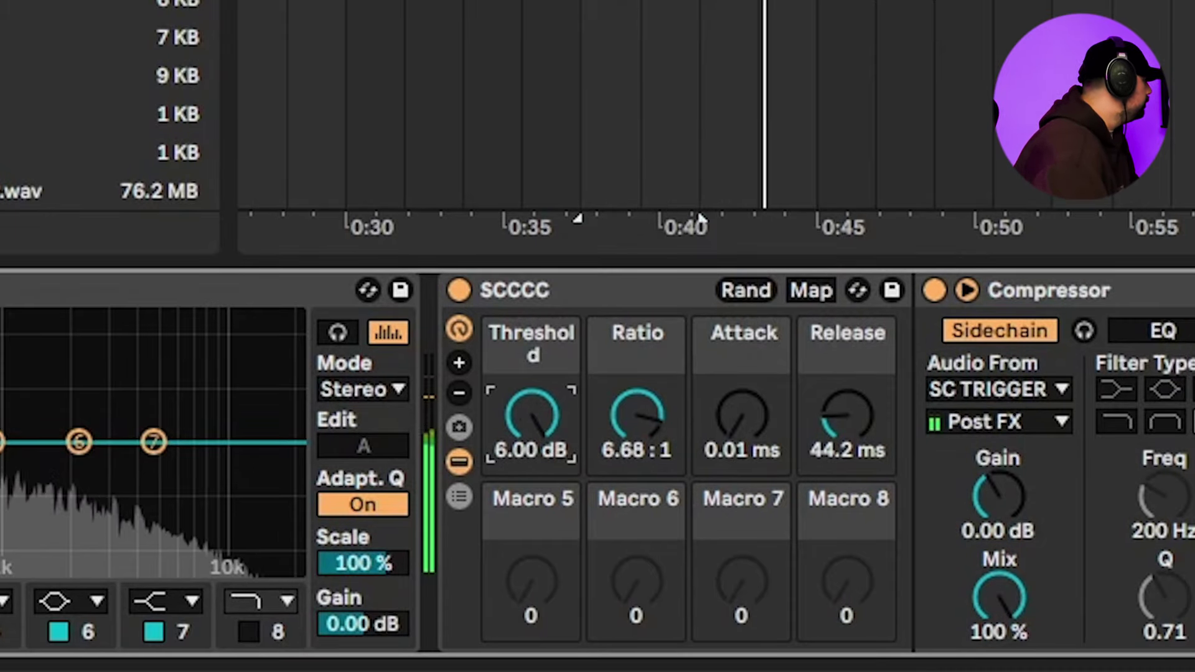
{"action": "left_click_drag", "start_coordinate": [532, 421], "coordinate": [531, 485]}
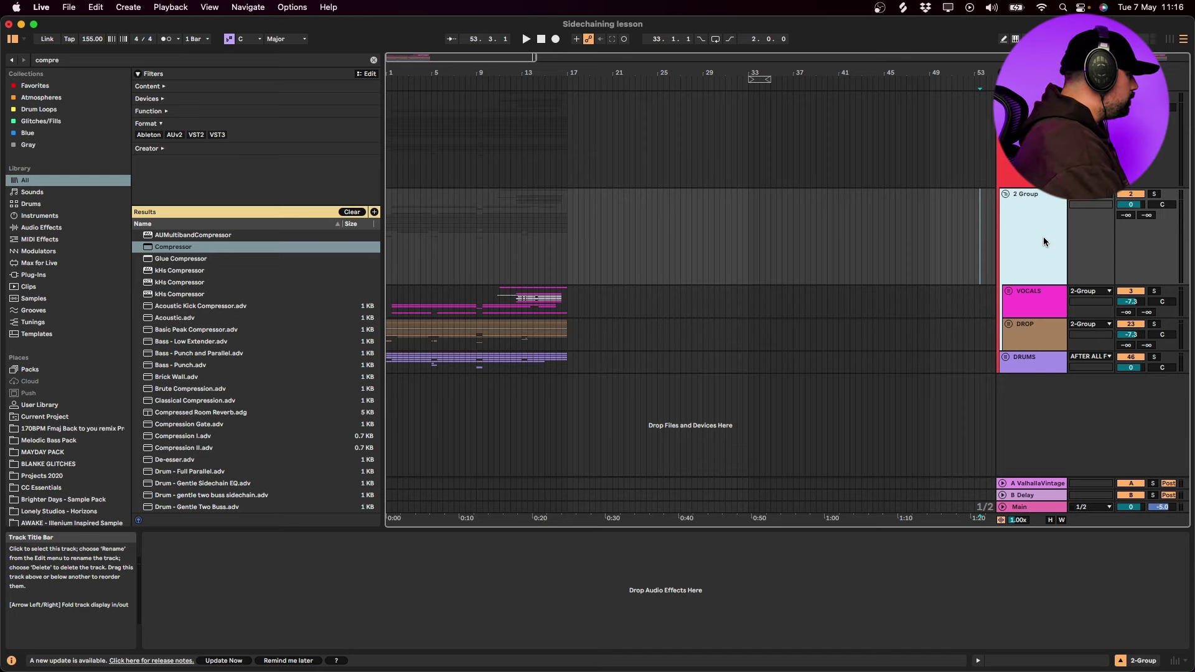
Add a new audio track and place Brighter Days - Rimshot 07 at the start, trimmed to a quick hit.
{"action": "key", "text": "super+t"}
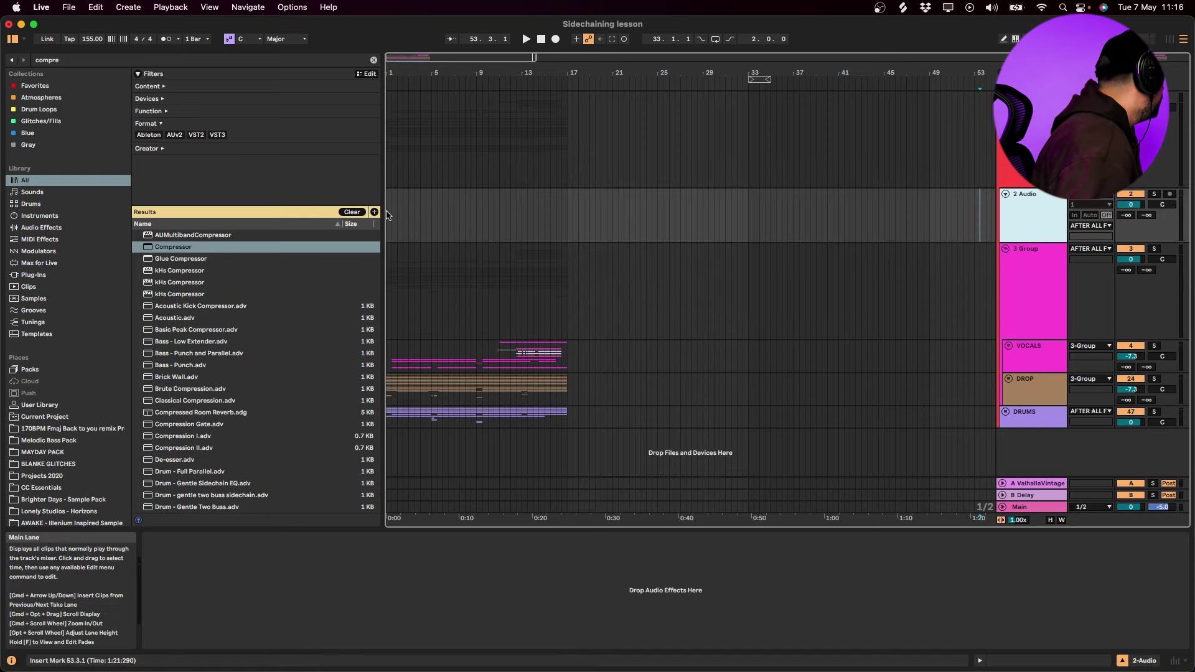
{"action": "left_click", "coordinate": [387, 214]}
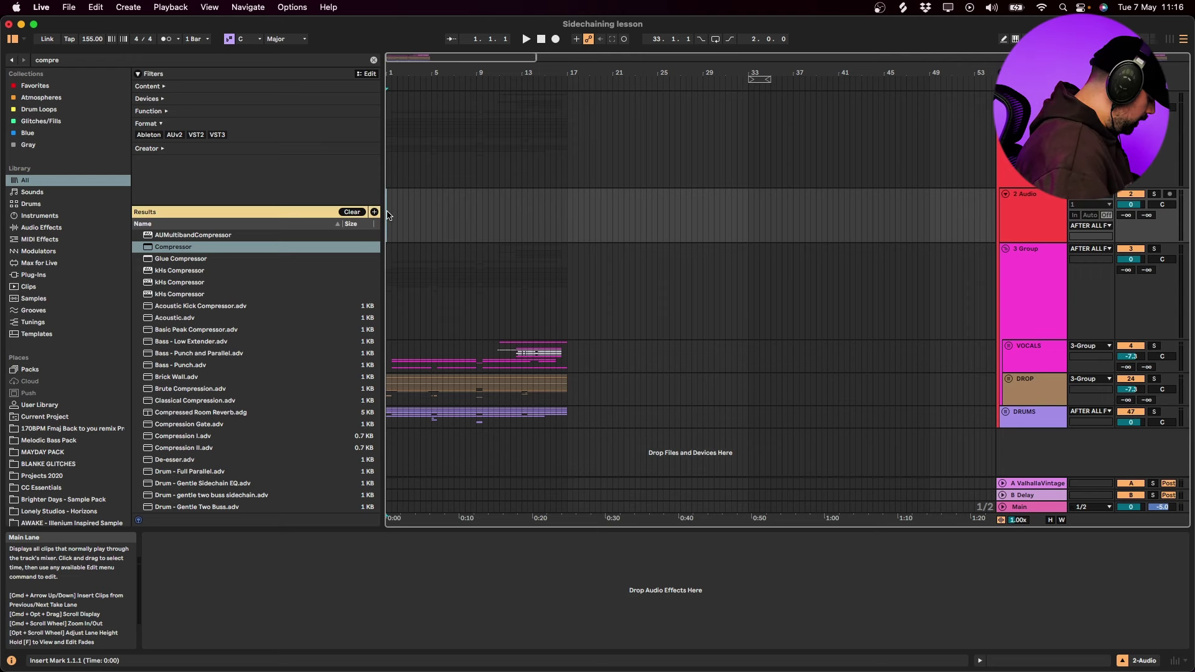
{"action": "key", "text": "super+f"}
{"action": "type", "text": "rimshot 07"}
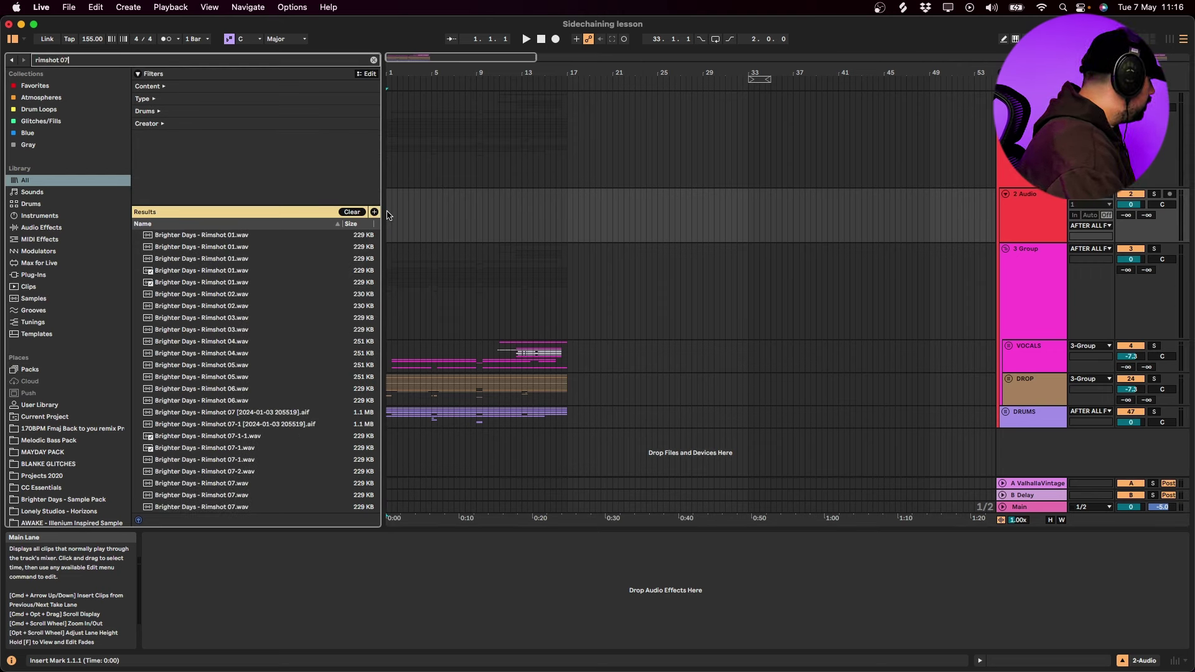
{"action": "left_click", "coordinate": [177, 378]}
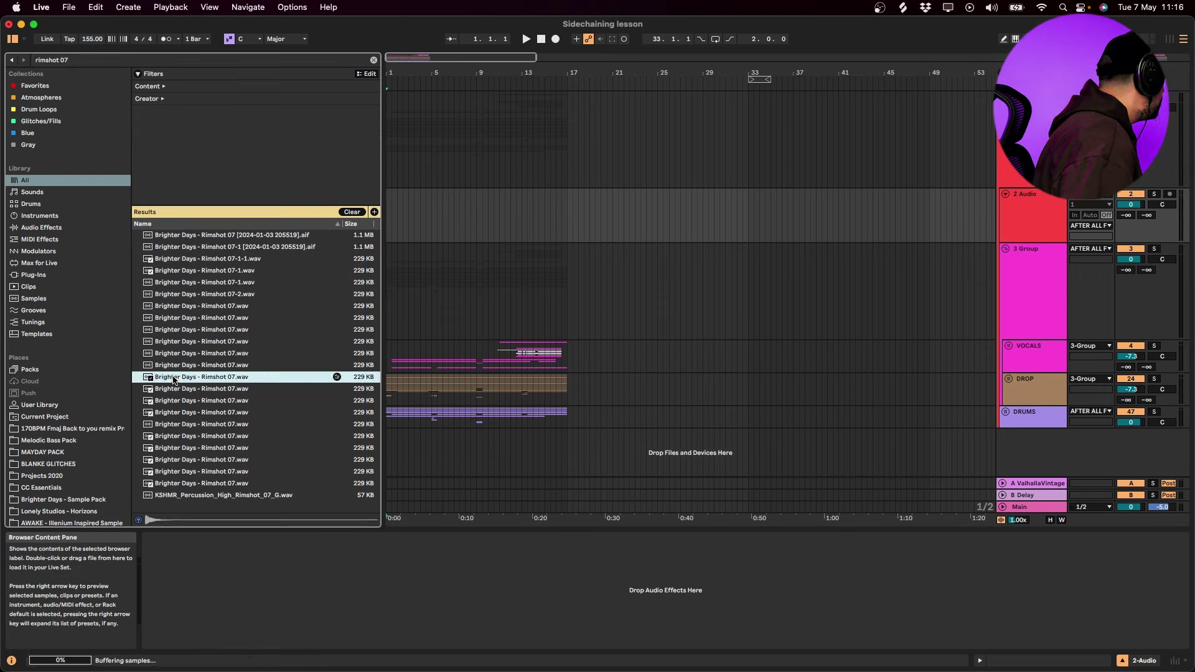
{"action": "left_click_drag", "start_coordinate": [392, 240], "coordinate": [402, 224]}
{"action": "scroll", "coordinate": [417, 219], "scroll_direction": "up", "scroll_amount": 5}
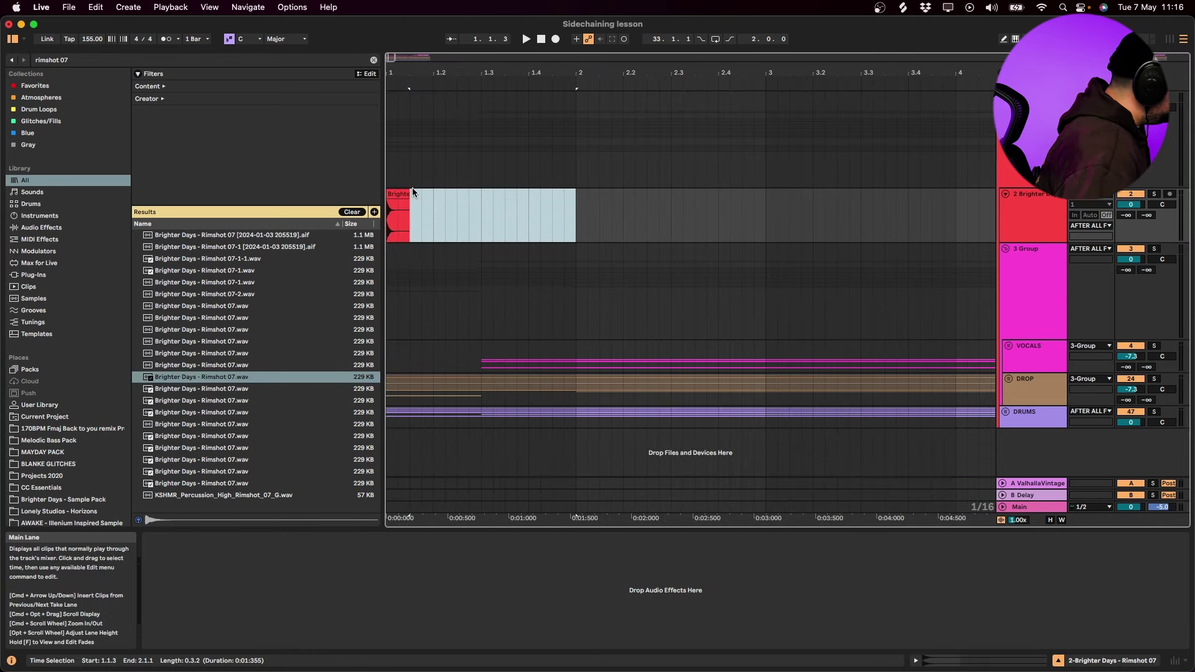
{"action": "left_click_drag", "start_coordinate": [465, 196], "coordinate": [409, 193]}
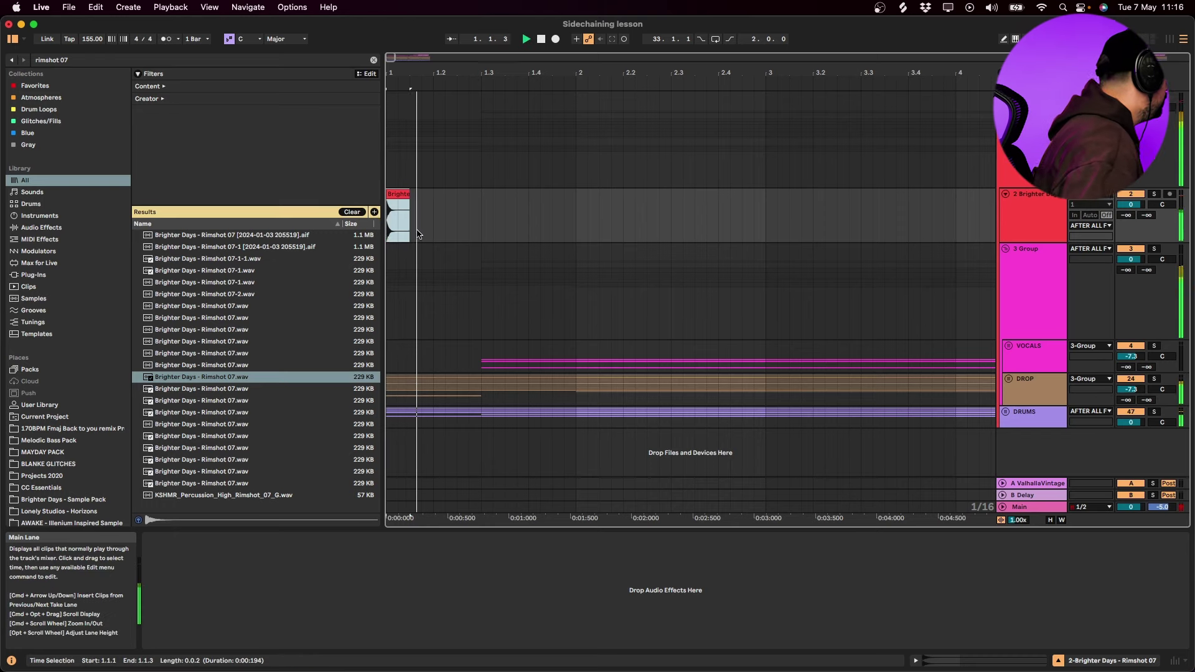
Repeat the half-bar rimshot hit across the track up to bar 17.
{"action": "left_click_drag", "start_coordinate": [481, 225], "coordinate": [388, 224]}
{"action": "key", "text": "super+d"}
{"action": "key", "text": "super+d"}
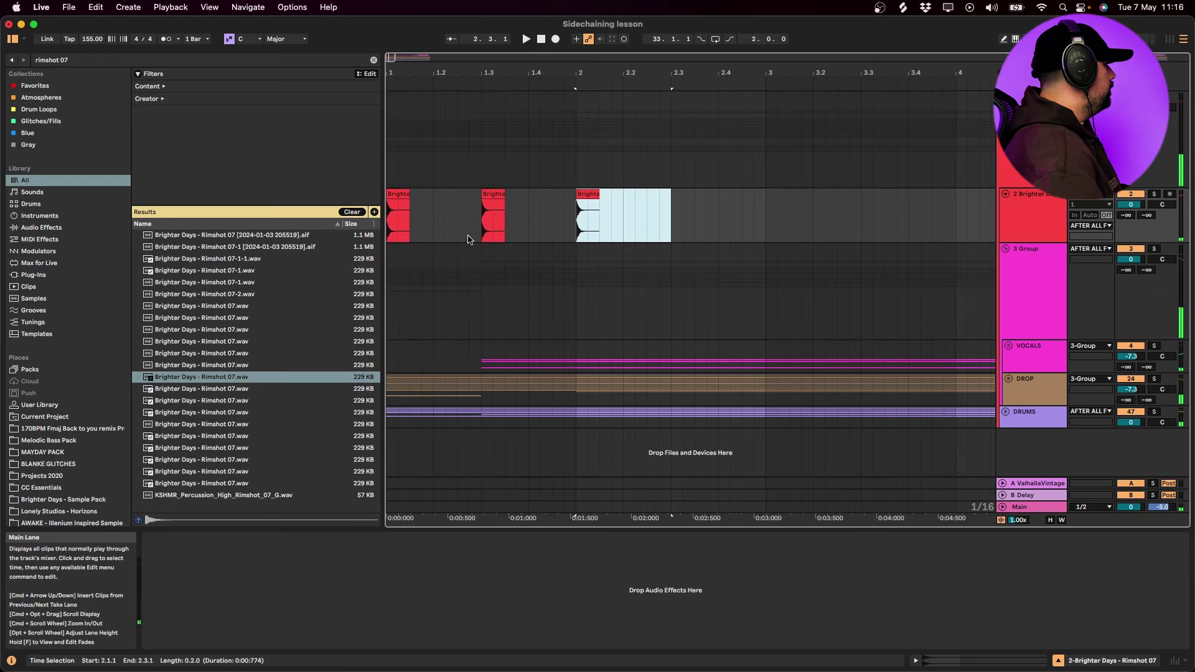
{"action": "key", "text": "super+d"}
{"action": "left_click", "coordinate": [392, 207], "text": "shift"}
{"action": "key", "text": "super+d"}
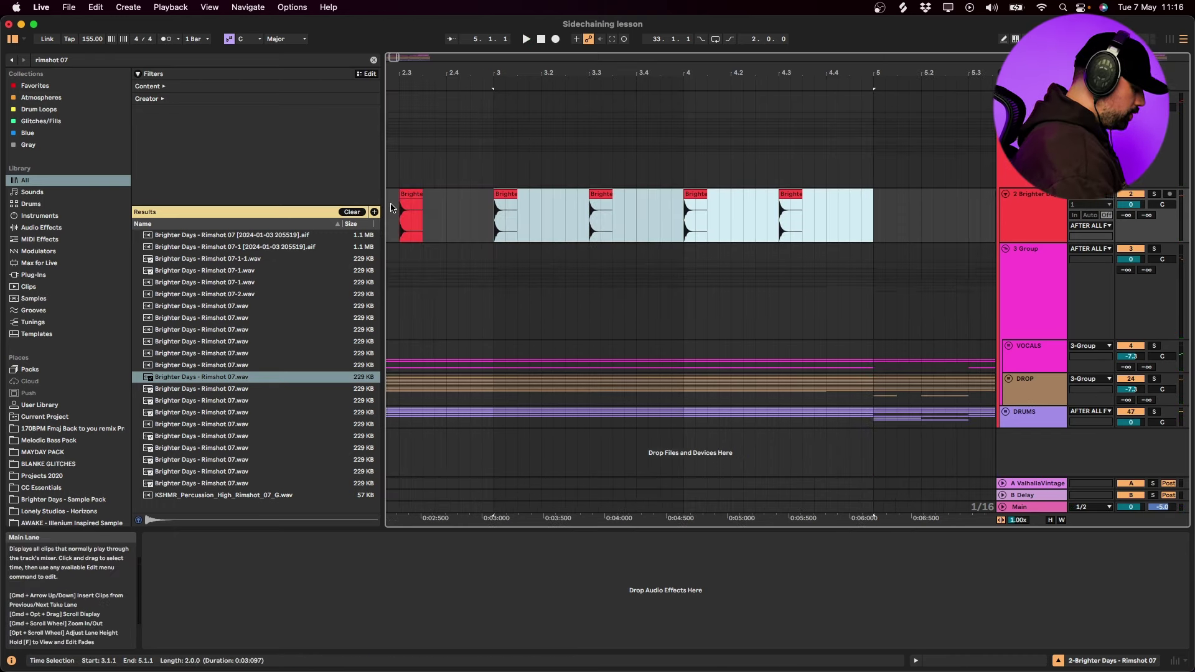
{"action": "scroll", "coordinate": [393, 207], "scroll_direction": "down", "scroll_amount": 3}
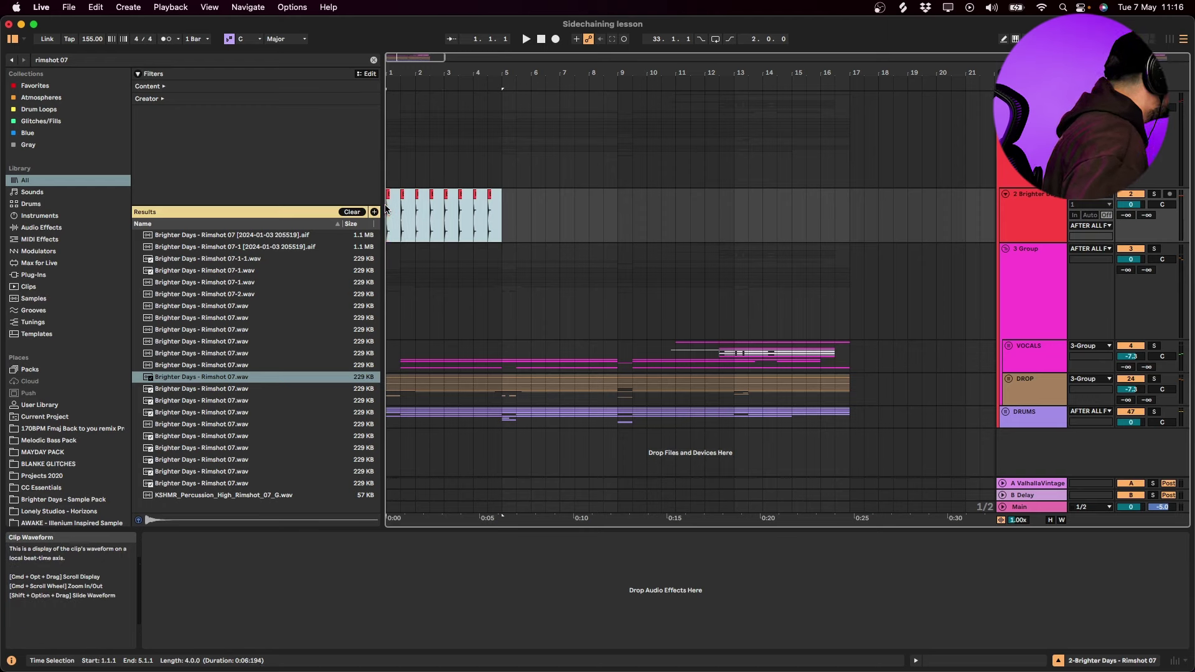
{"action": "key", "text": "super+d"}
{"action": "key", "text": "super+d"}
{"action": "key", "text": "super+d"}
Audition the rimshot trigger pattern and rename the track SC TRIGGER.
{"action": "left_click", "coordinate": [395, 195]}
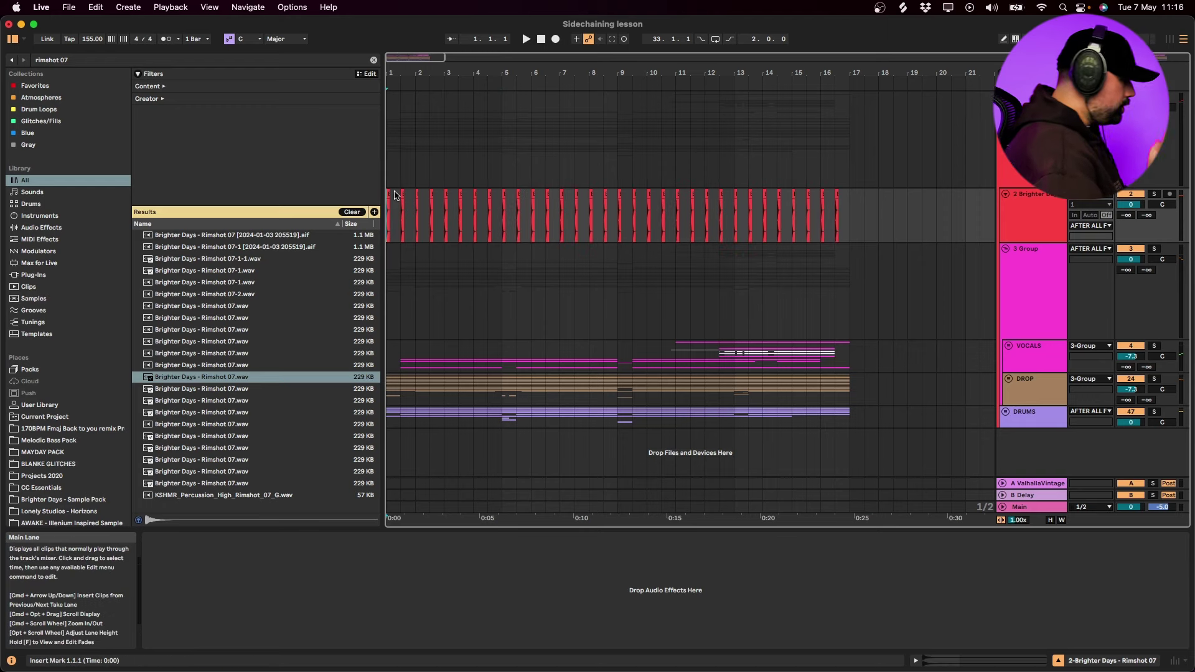
{"action": "key", "text": "space"}
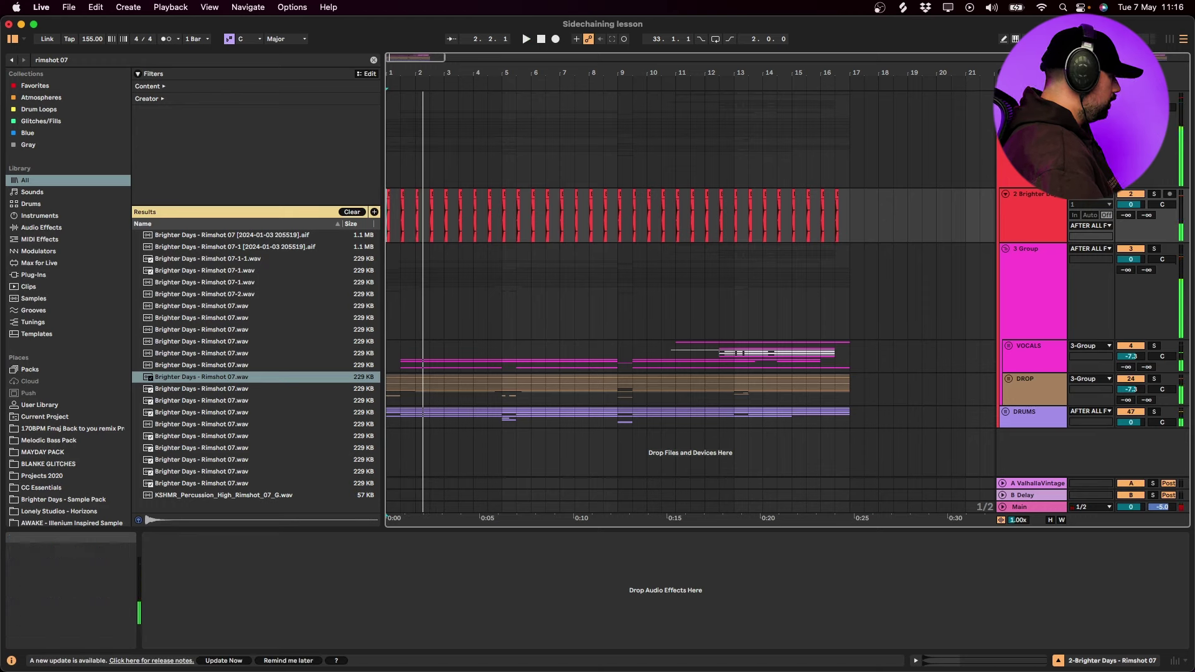
{"action": "left_click", "coordinate": [1063, 225]}
{"action": "type", "text": "SC TRIGGER"}
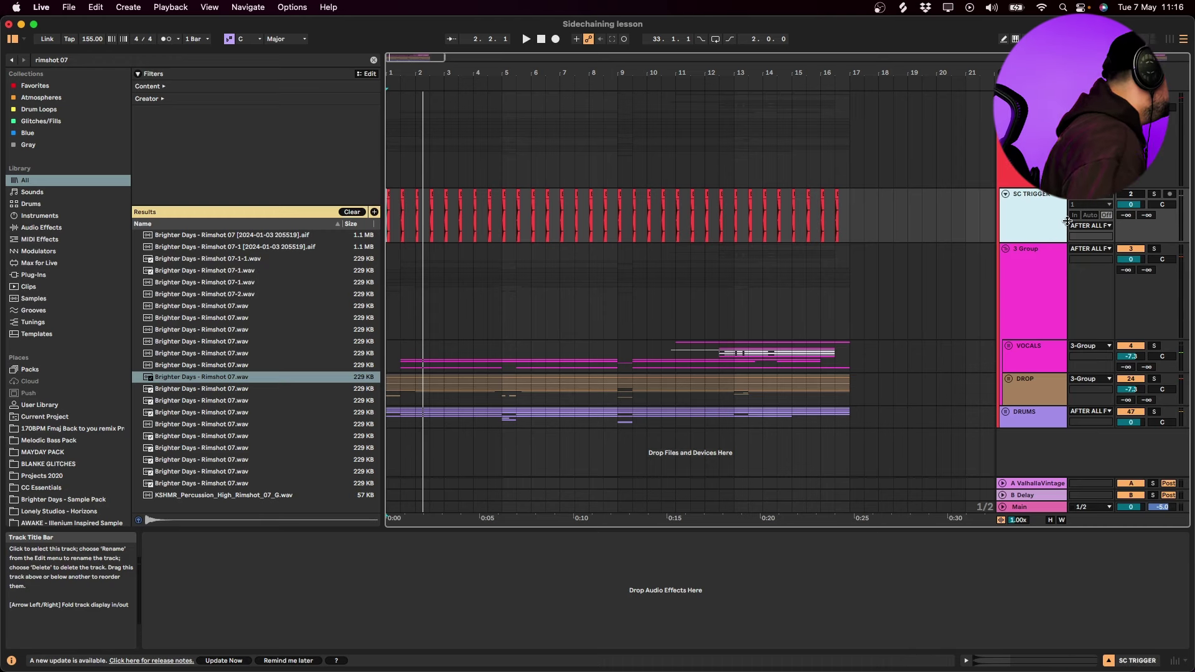
Load a Compressor from the browser onto the 3 Group track.
{"action": "left_click", "coordinate": [1023, 285]}
{"action": "key", "text": "super+f"}
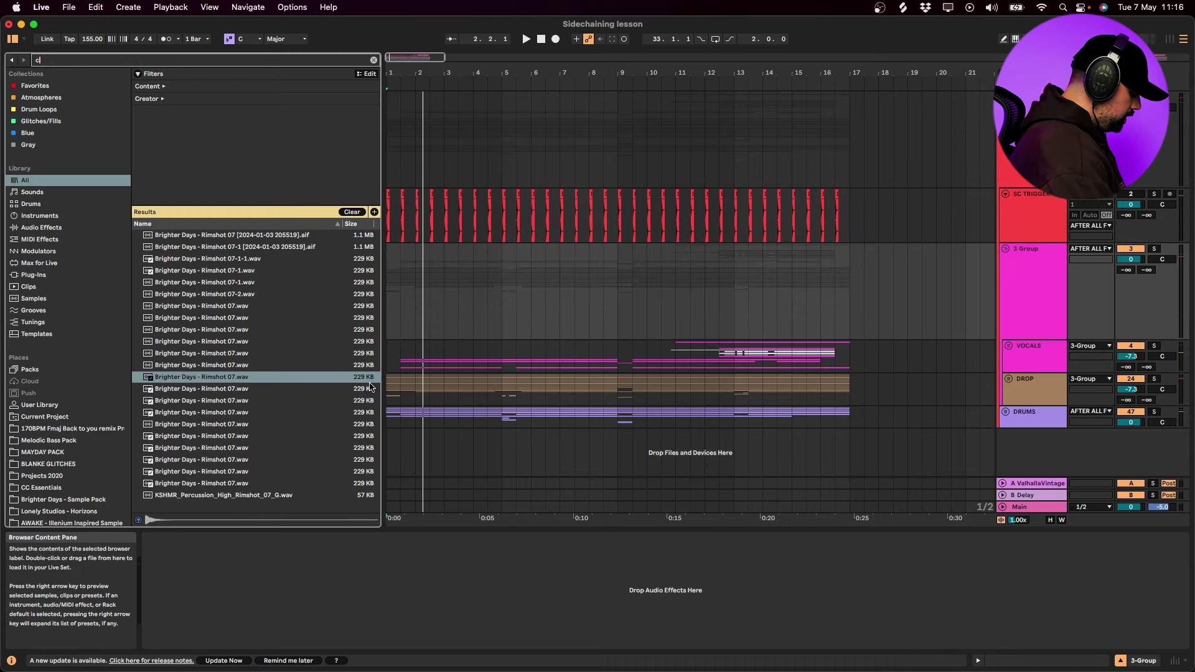
{"action": "type", "text": "compre"}
{"action": "left_click", "coordinate": [180, 247]}
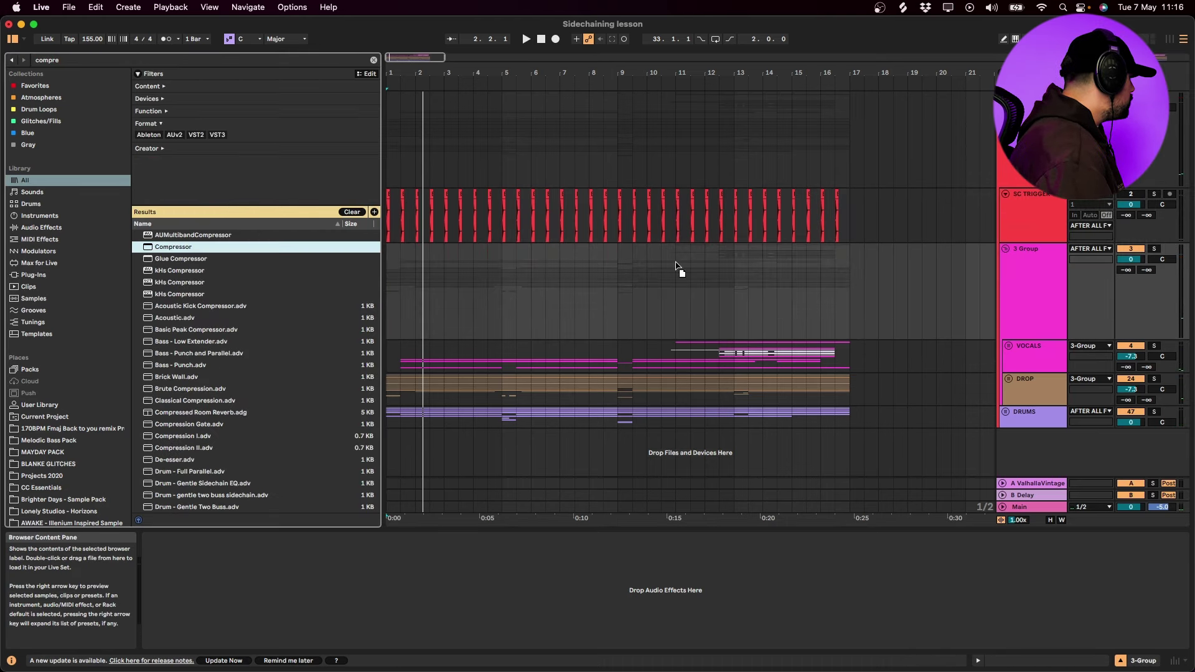
{"action": "left_click_drag", "start_coordinate": [1028, 278], "coordinate": [1028, 281]}
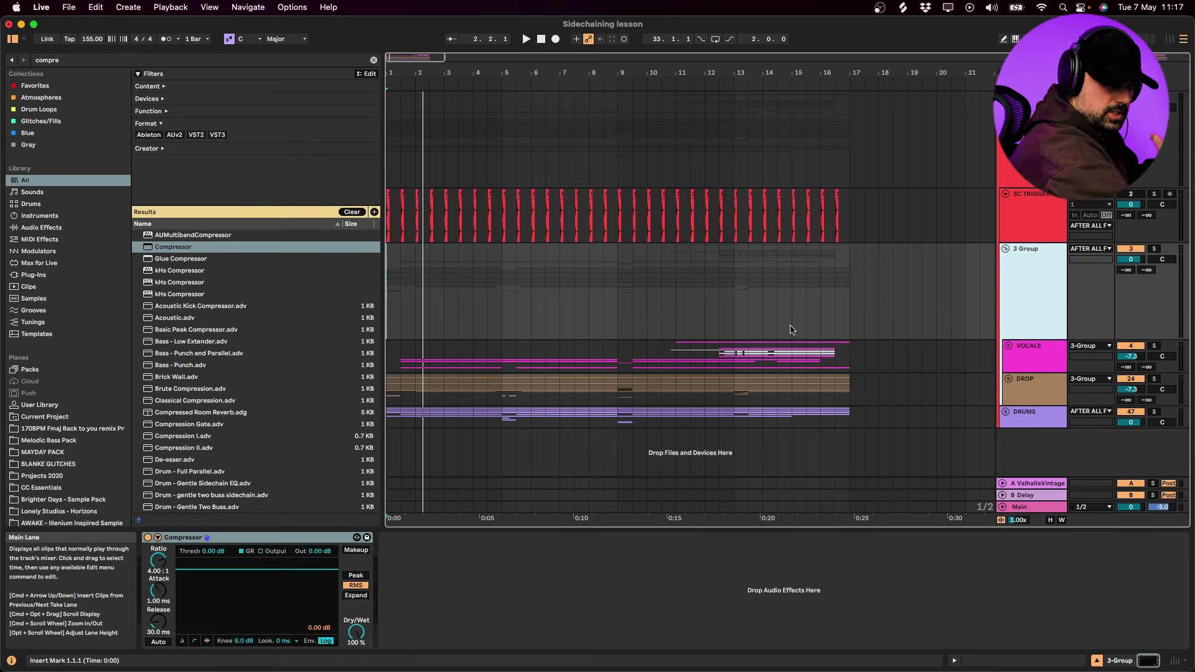
Enable the compressor's sidechain with SC TRIGGER as the source and show the transfer curve during playback.
{"action": "left_click", "coordinate": [158, 539]}
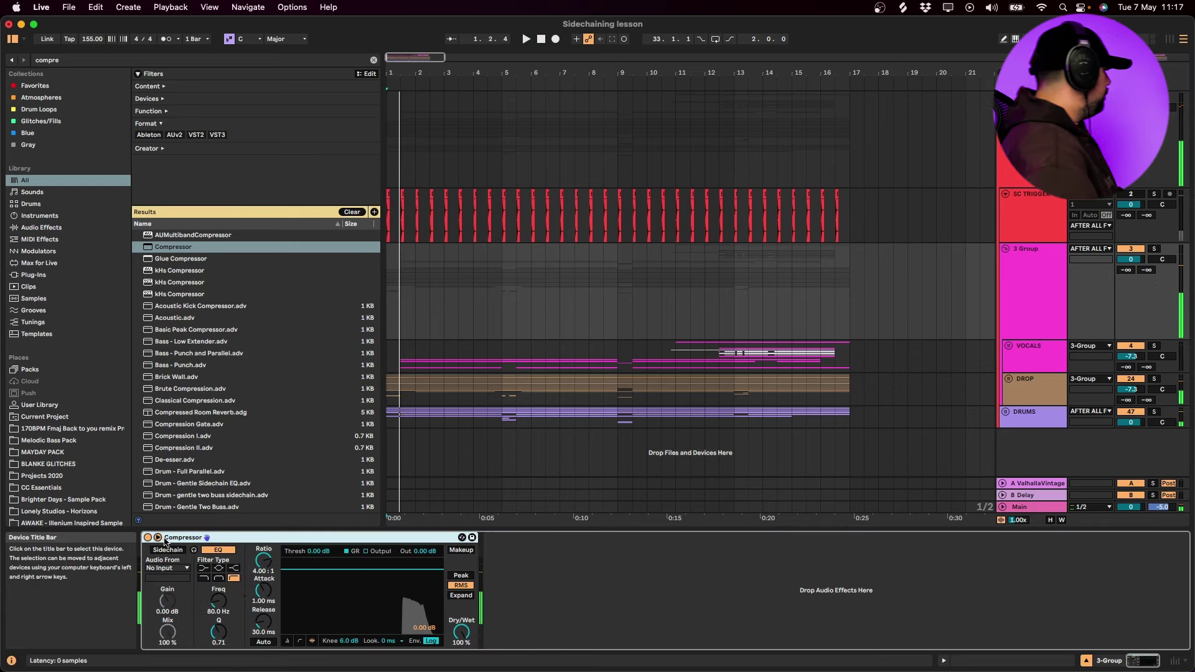
{"action": "left_click", "coordinate": [158, 538]}
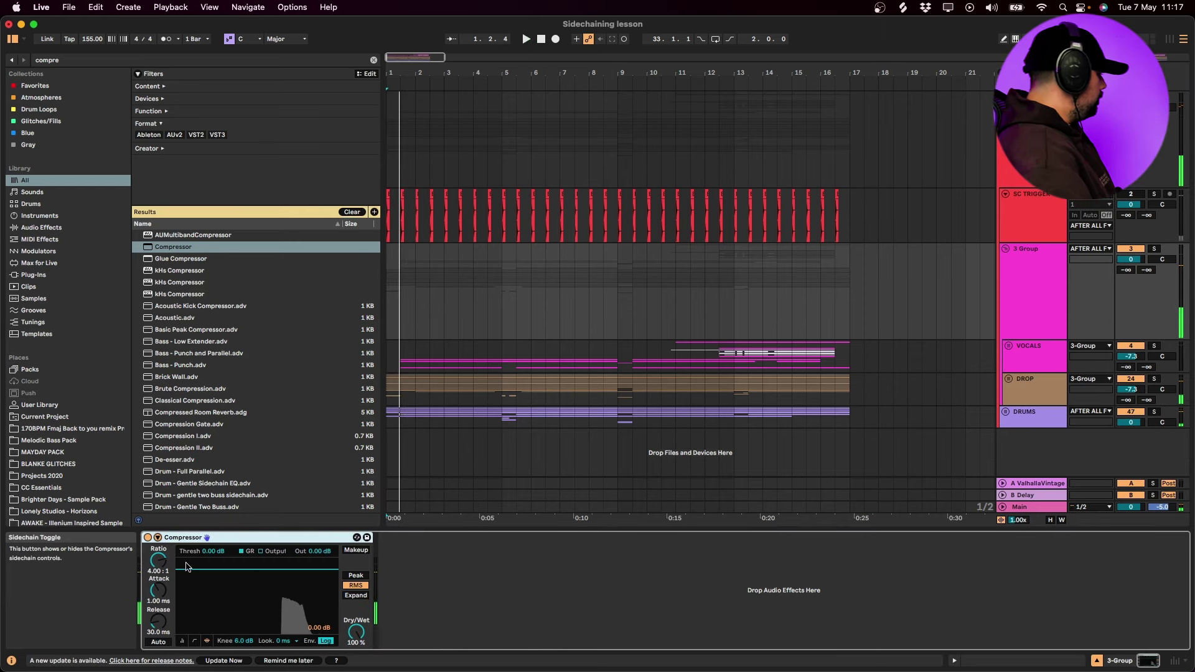
{"action": "left_click", "coordinate": [159, 538]}
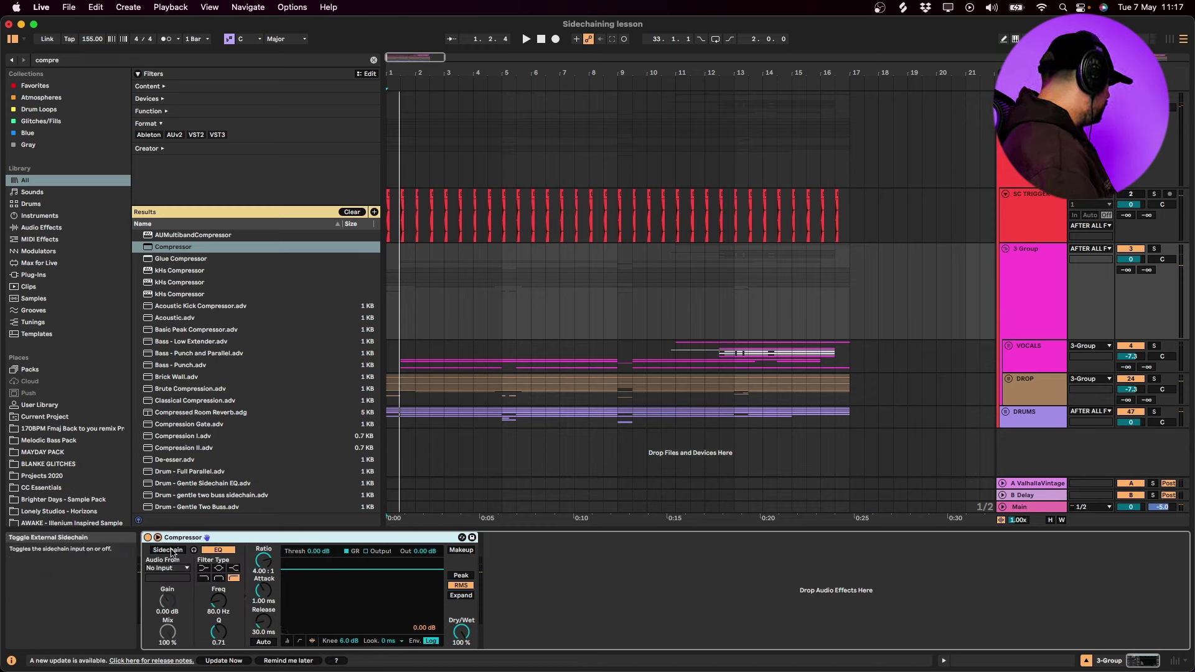
{"action": "left_click", "coordinate": [170, 550]}
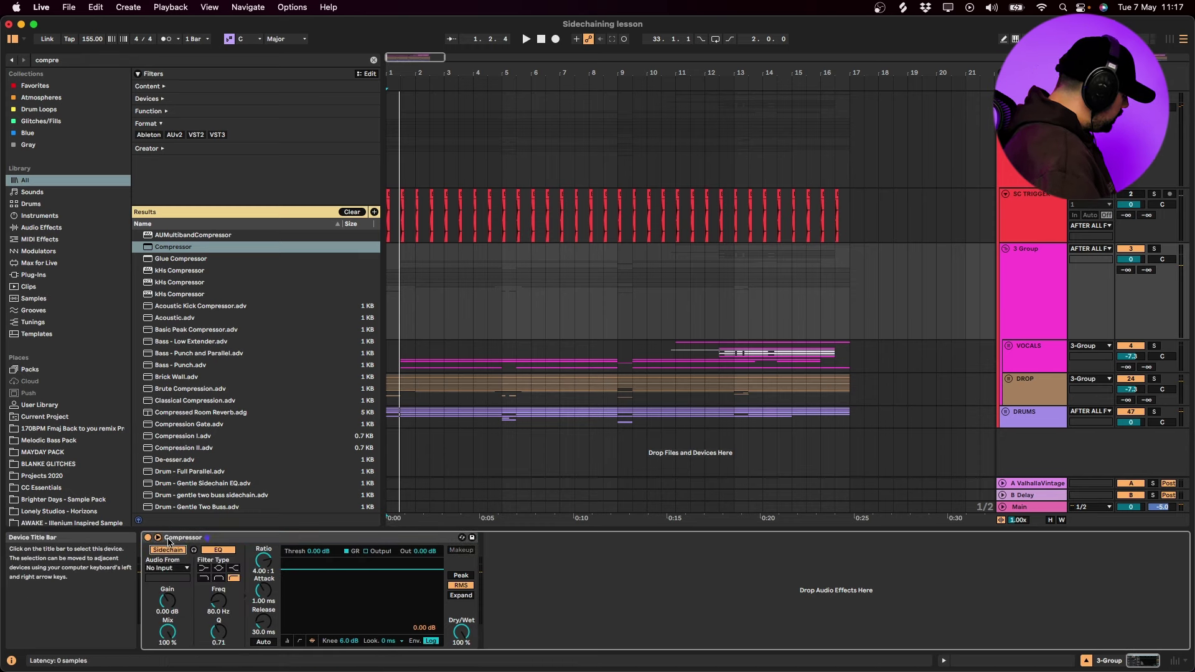
{"action": "left_click", "coordinate": [159, 569]}
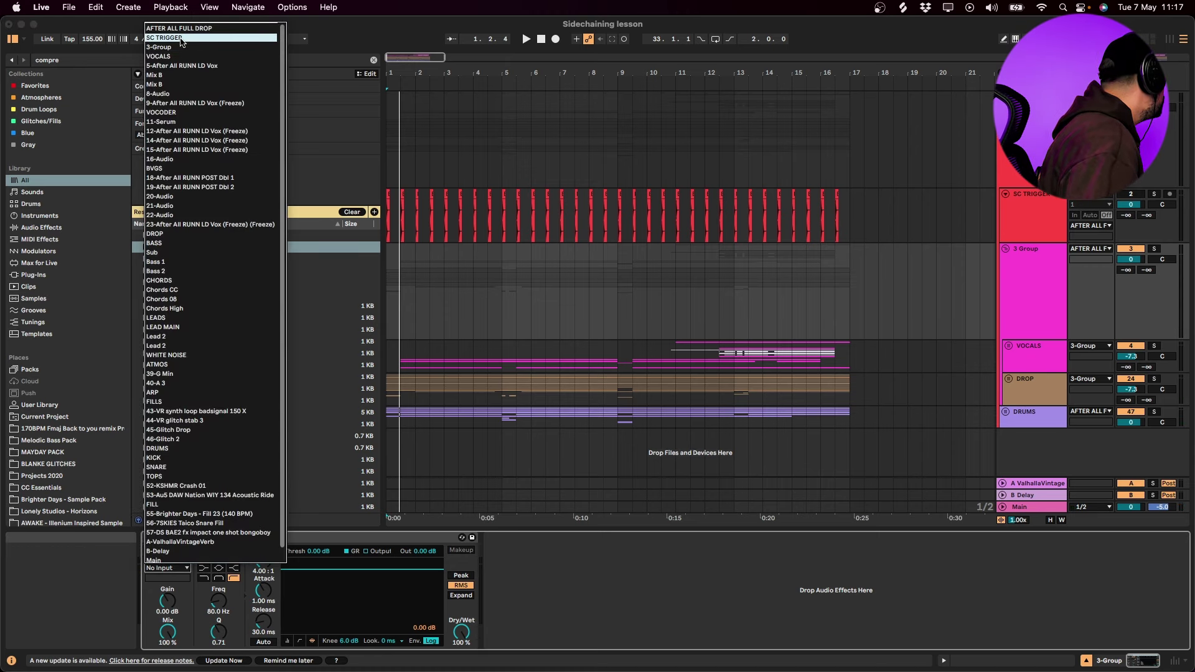
{"action": "key", "text": "Return"}
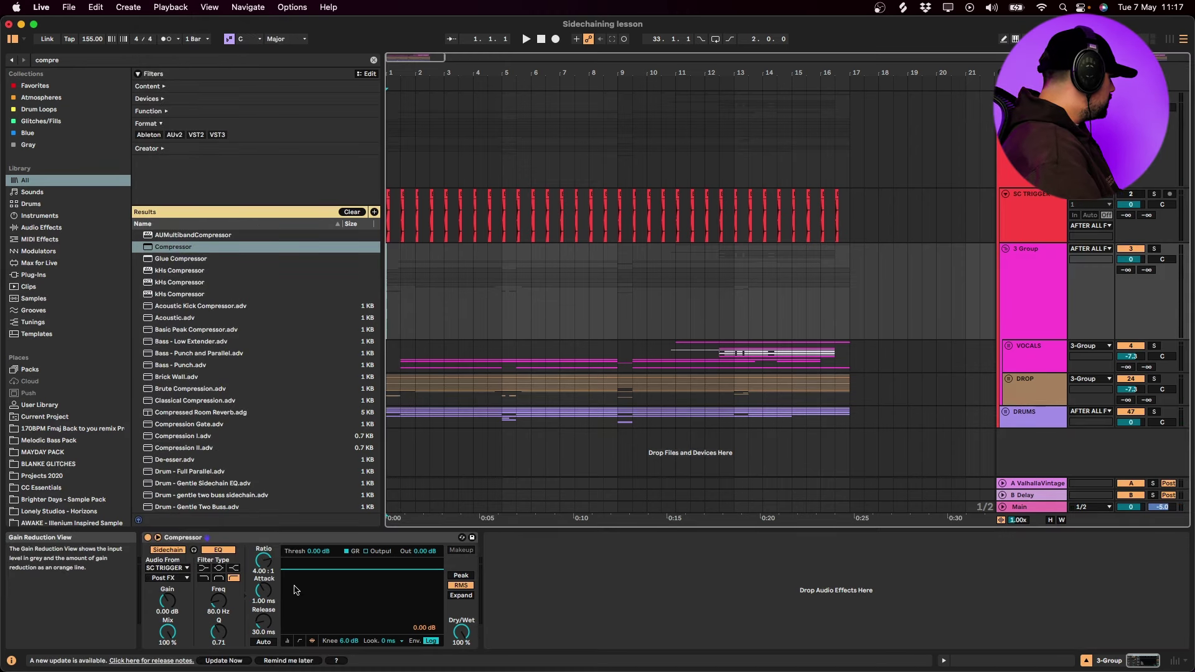
{"action": "left_click", "coordinate": [288, 643]}
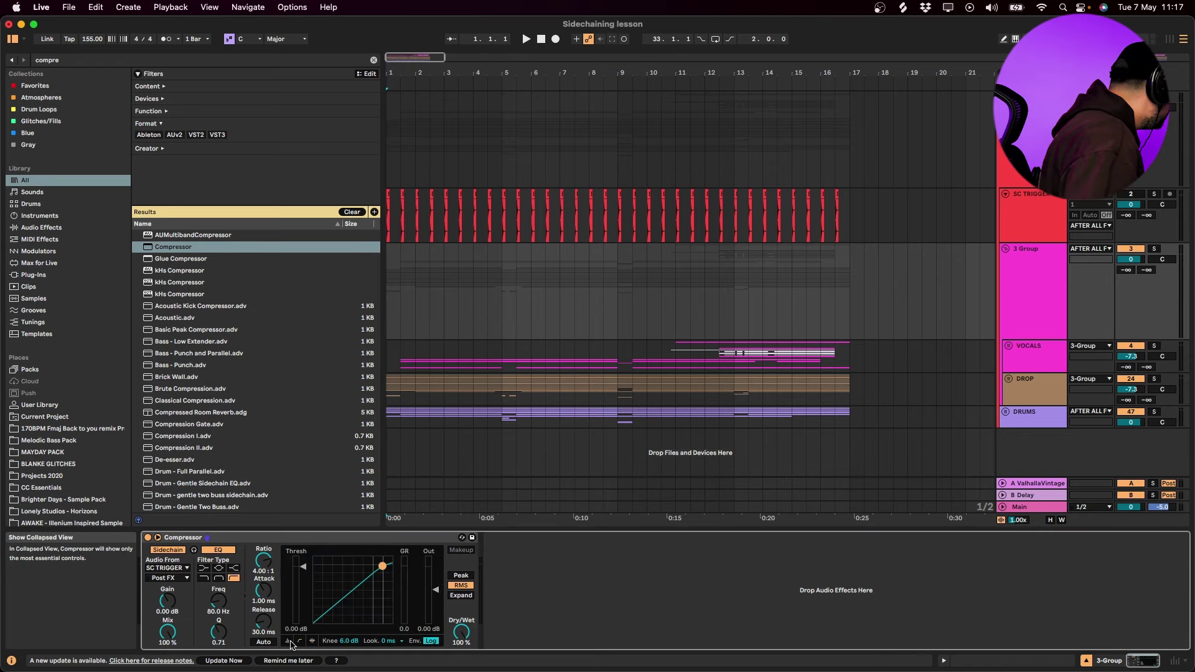
{"action": "key", "text": "space"}
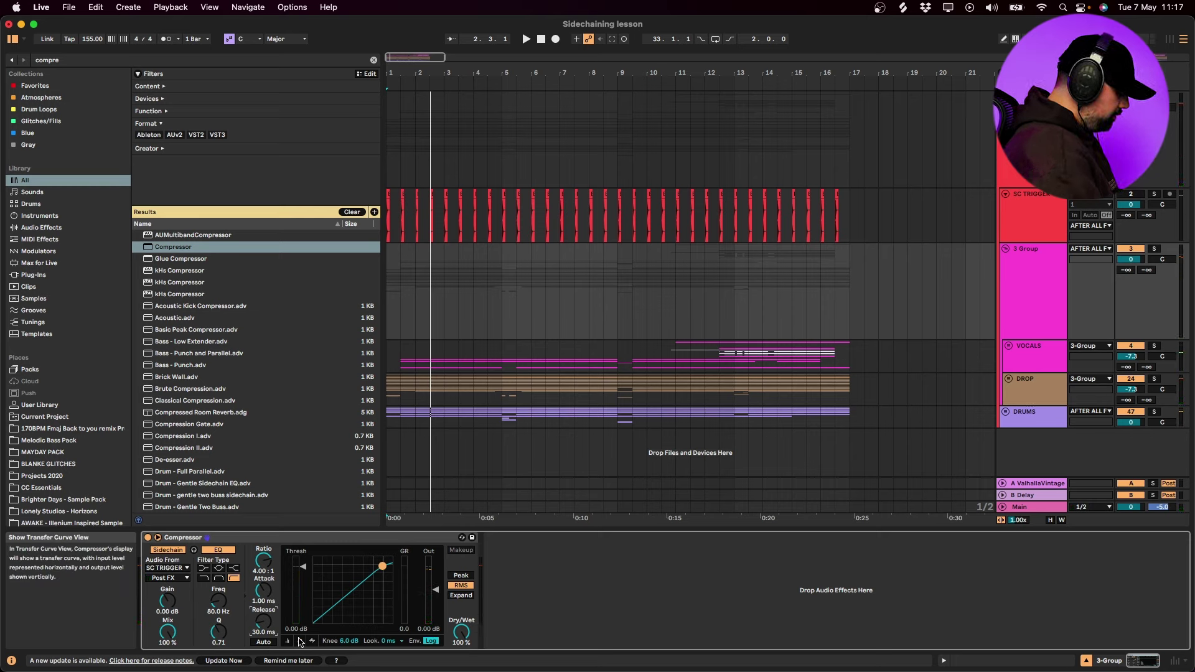
Set attack to 0.01 ms and lower the threshold to about -19 dB, auditioning the ducking.
{"action": "left_click_drag", "start_coordinate": [264, 591], "coordinate": [255, 654]}
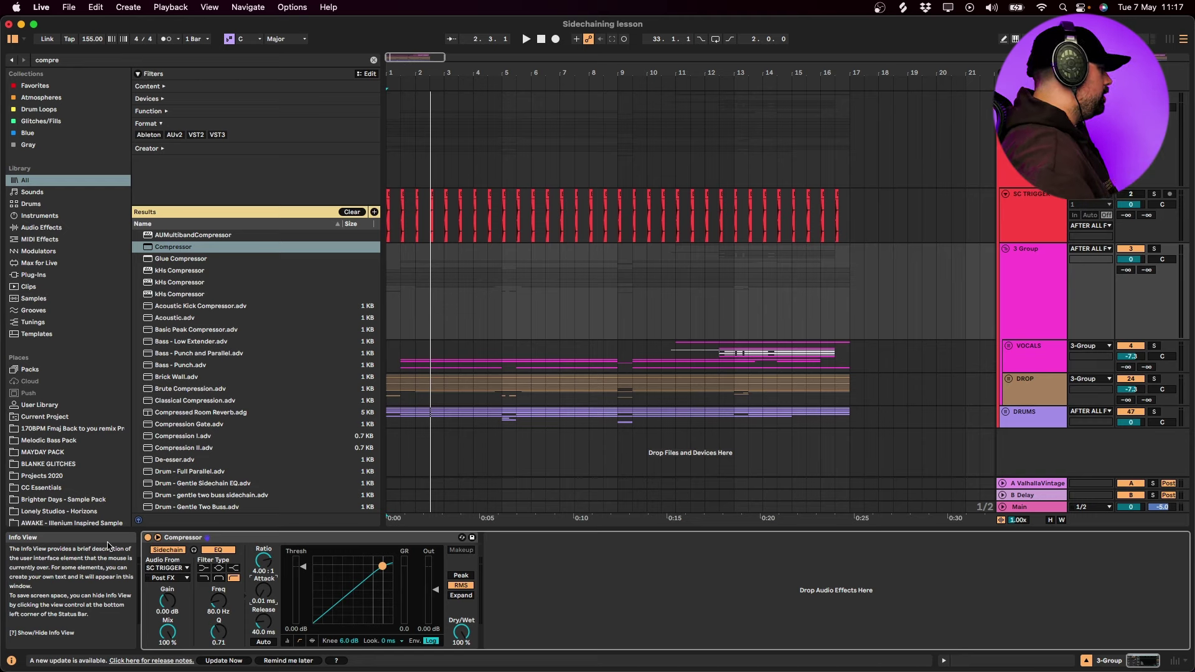
{"action": "key", "text": "space"}
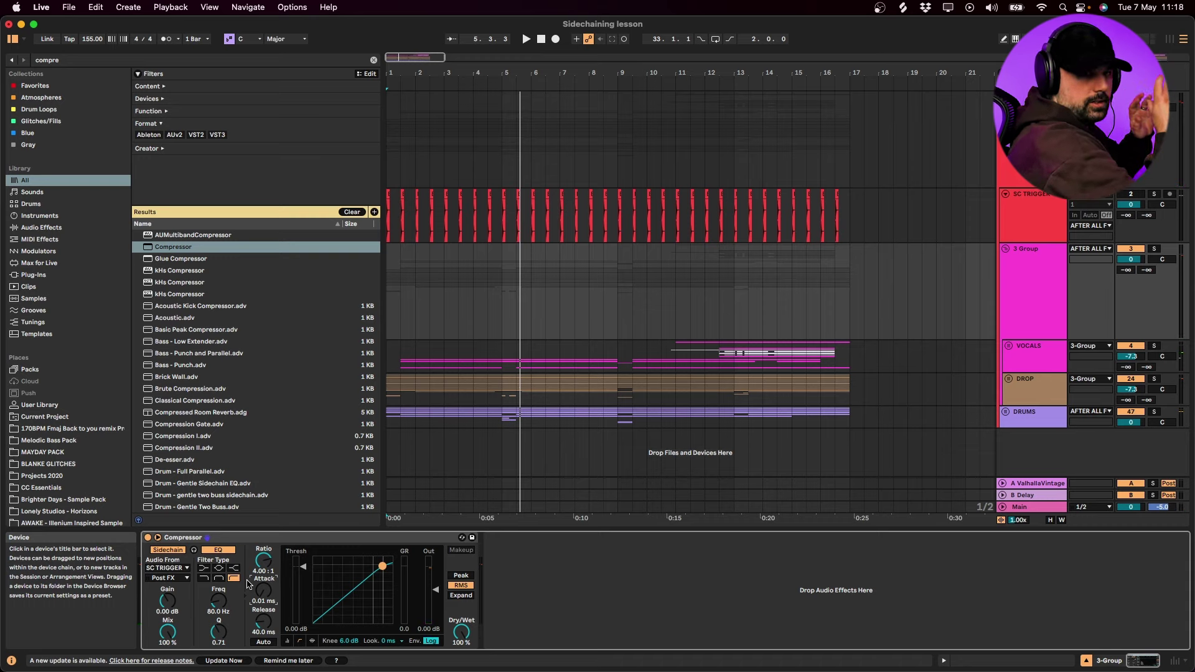
{"action": "key", "text": "space"}
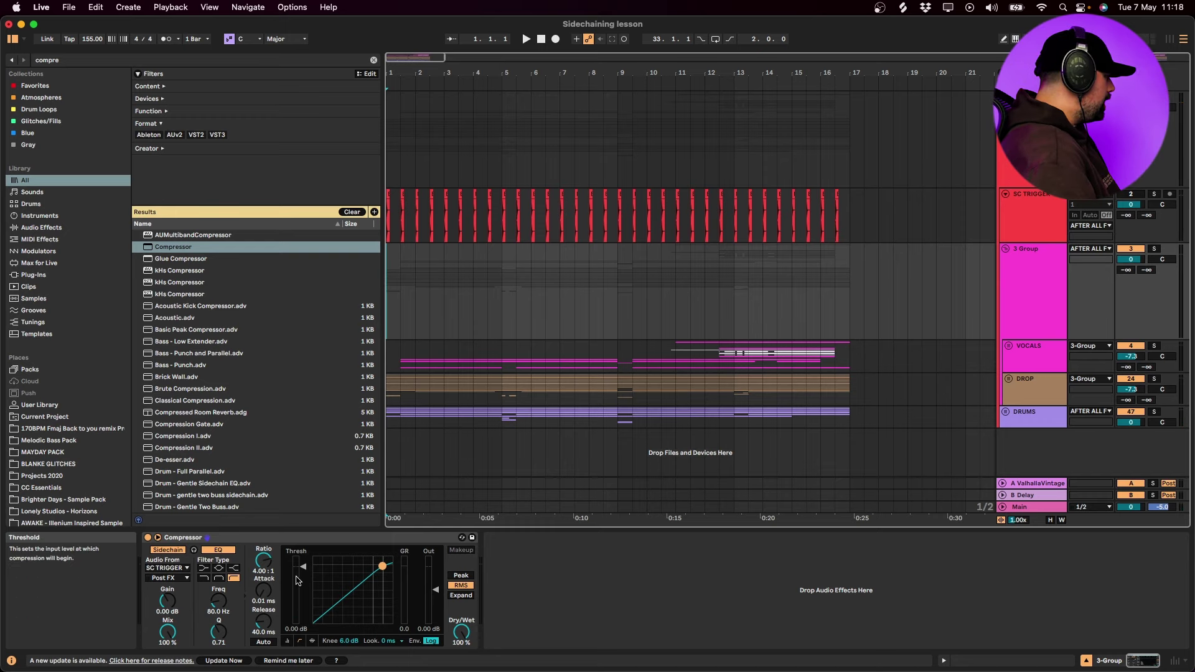
{"action": "left_click_drag", "start_coordinate": [304, 570], "coordinate": [302, 603]}
{"action": "key", "text": "space"}
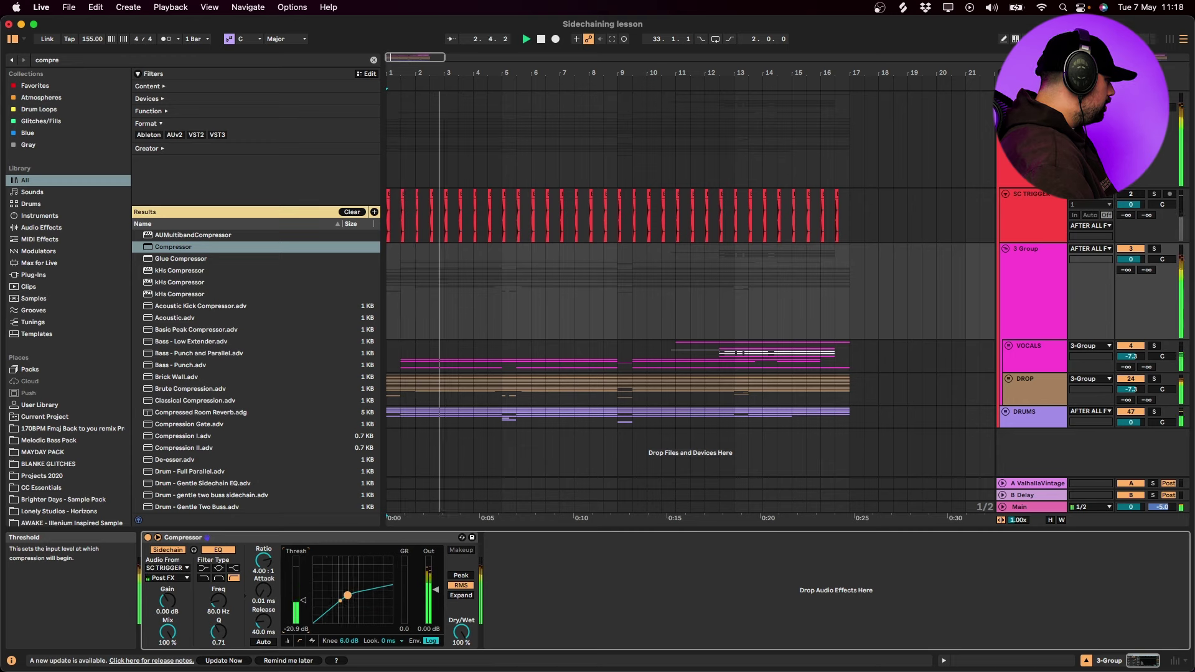
{"action": "key", "text": "space"}
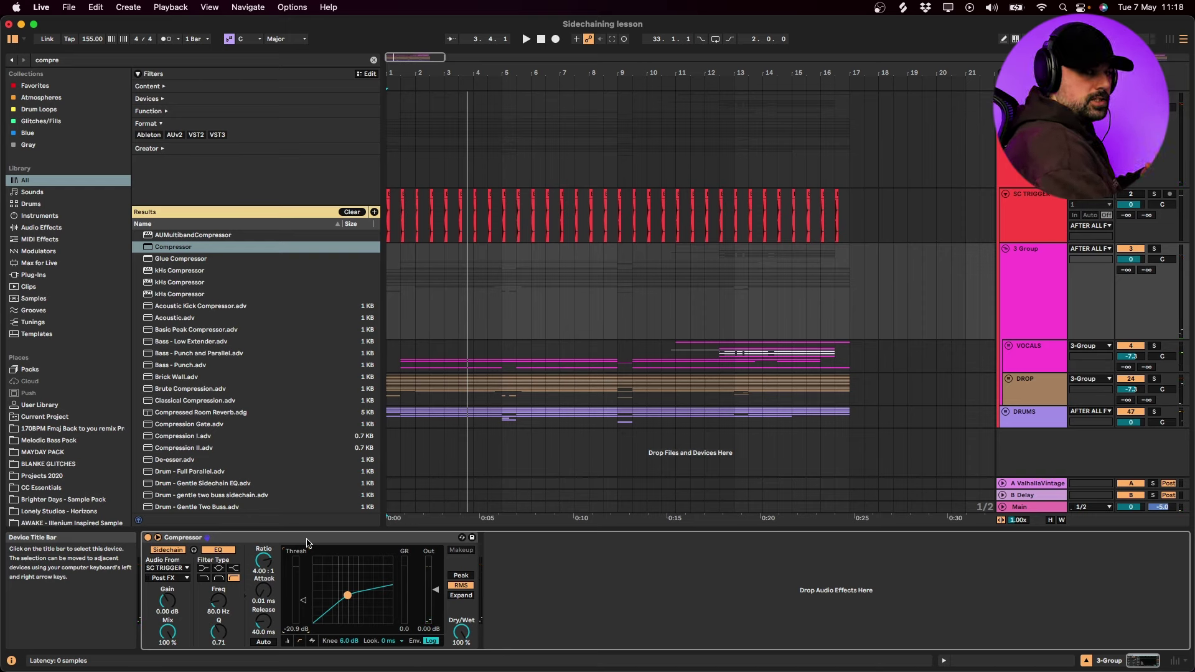
{"action": "left_click", "coordinate": [272, 541]}
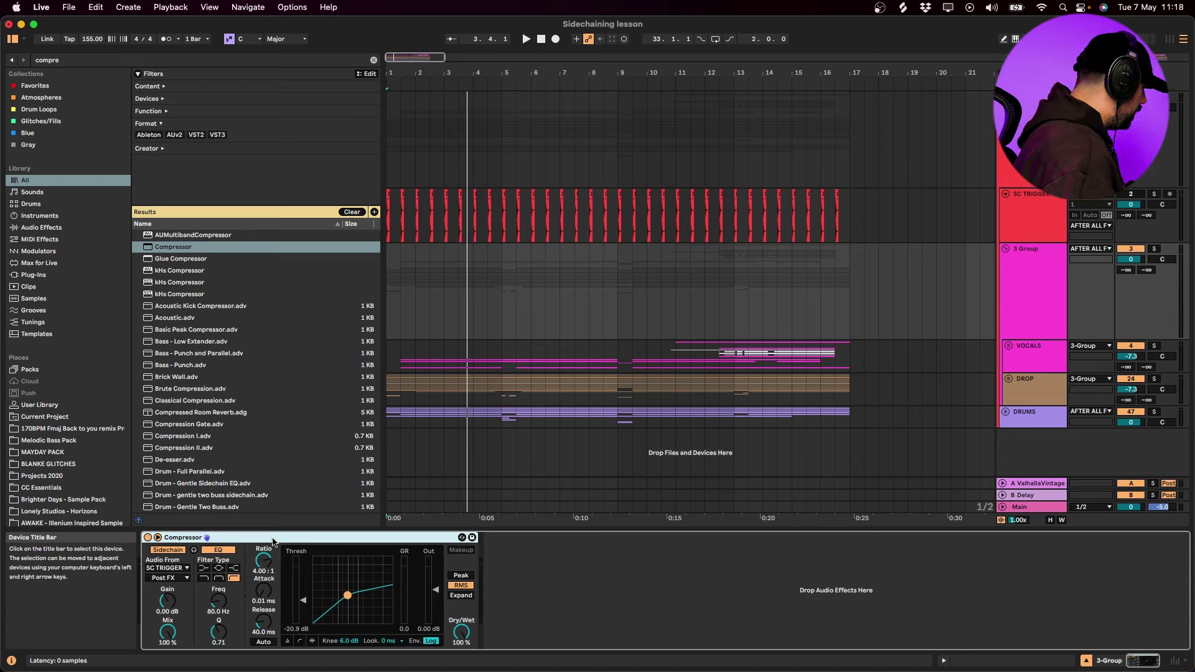
Group the compressor into an Audio Effect Rack and show its macro controls.
{"action": "key", "text": "ctrl+g"}
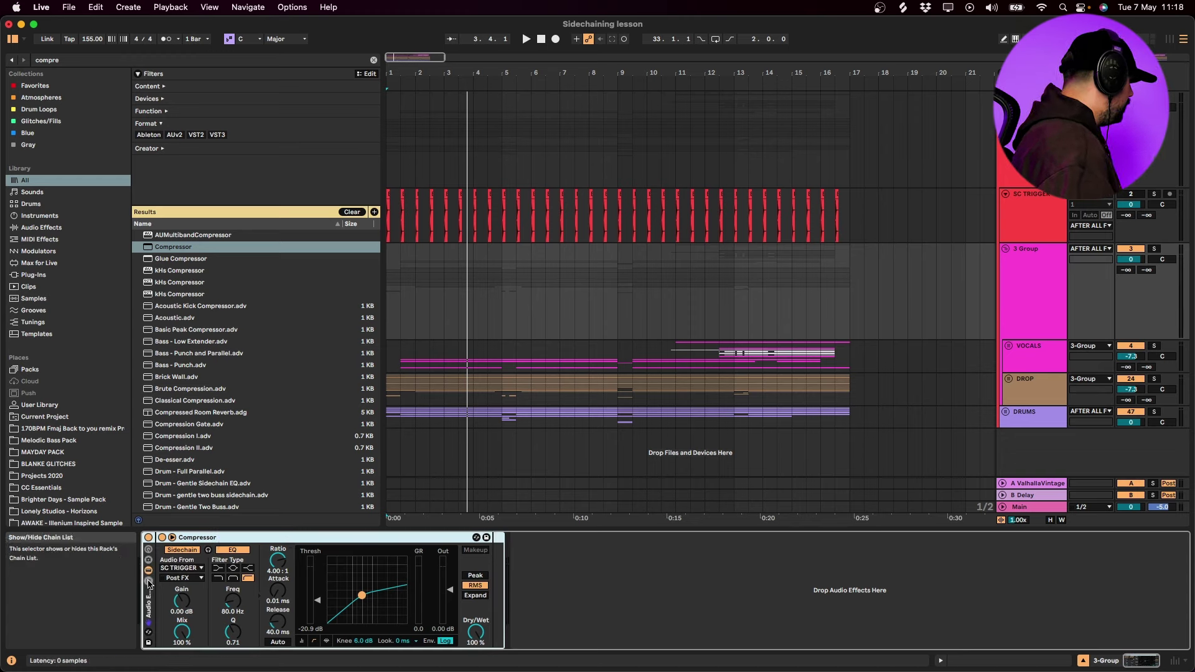
{"action": "left_click", "coordinate": [149, 582]}
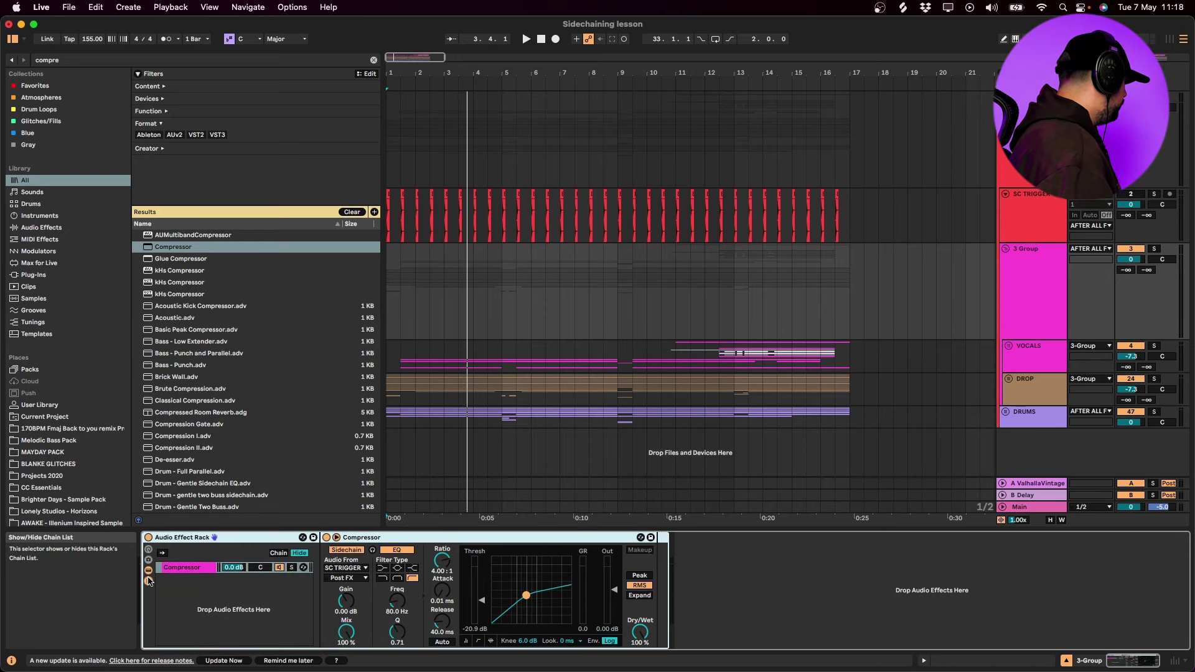
{"action": "left_click", "coordinate": [149, 582]}
{"action": "left_click", "coordinate": [149, 551]}
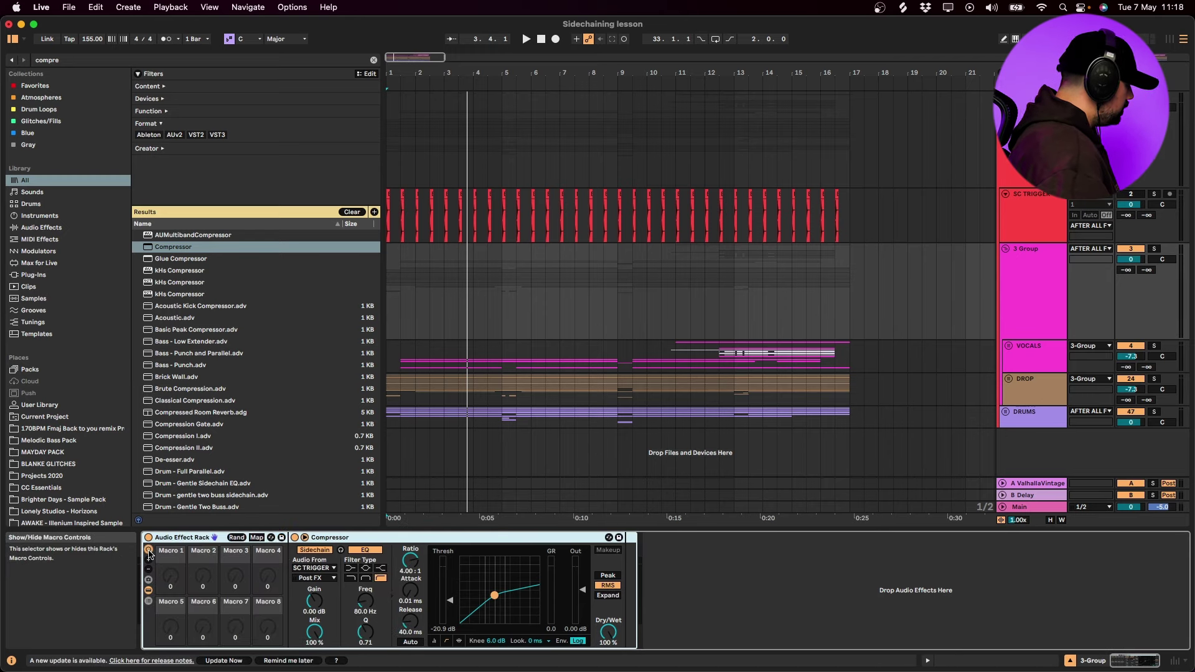
Map four macros to the compressor's Threshold, Ratio, Attack and Release.
{"action": "left_click", "coordinate": [257, 539]}
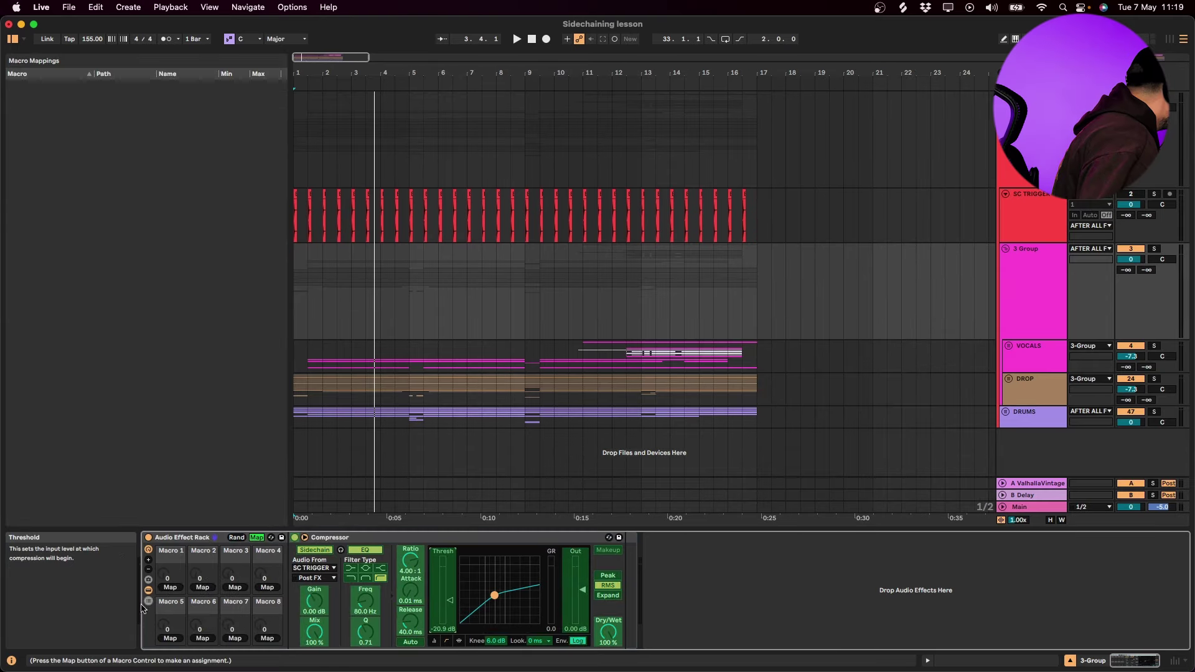
{"action": "left_click", "coordinate": [171, 587]}
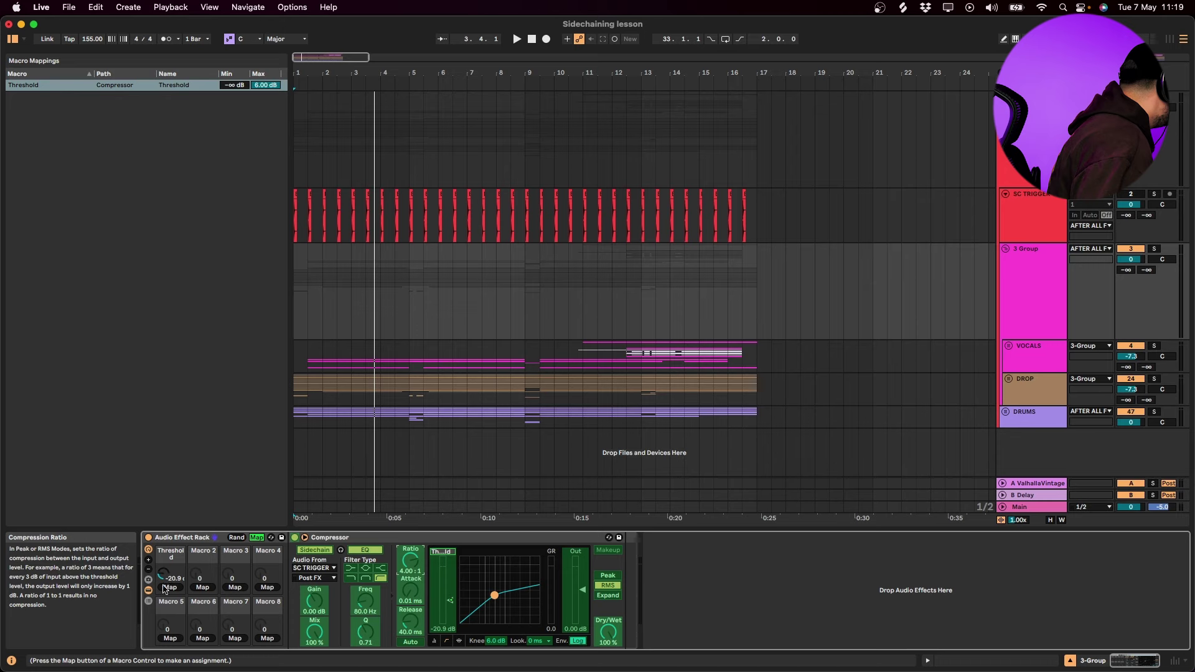
{"action": "left_click", "coordinate": [203, 588]}
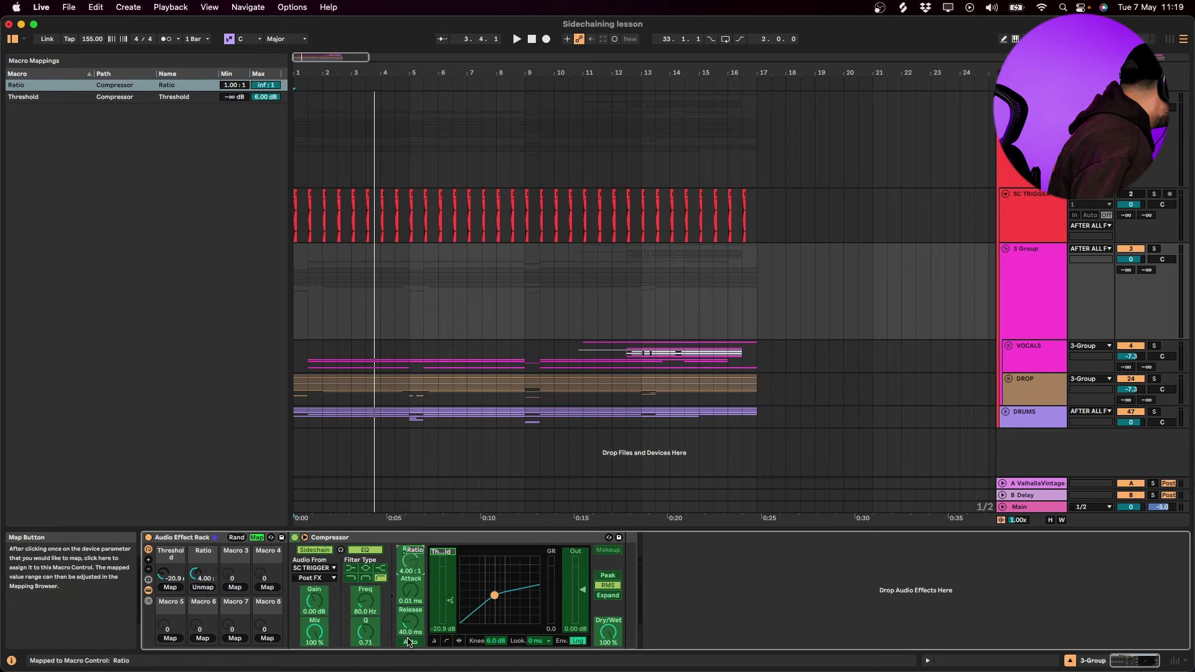
{"action": "left_click", "coordinate": [412, 590]}
{"action": "left_click", "coordinate": [235, 587]}
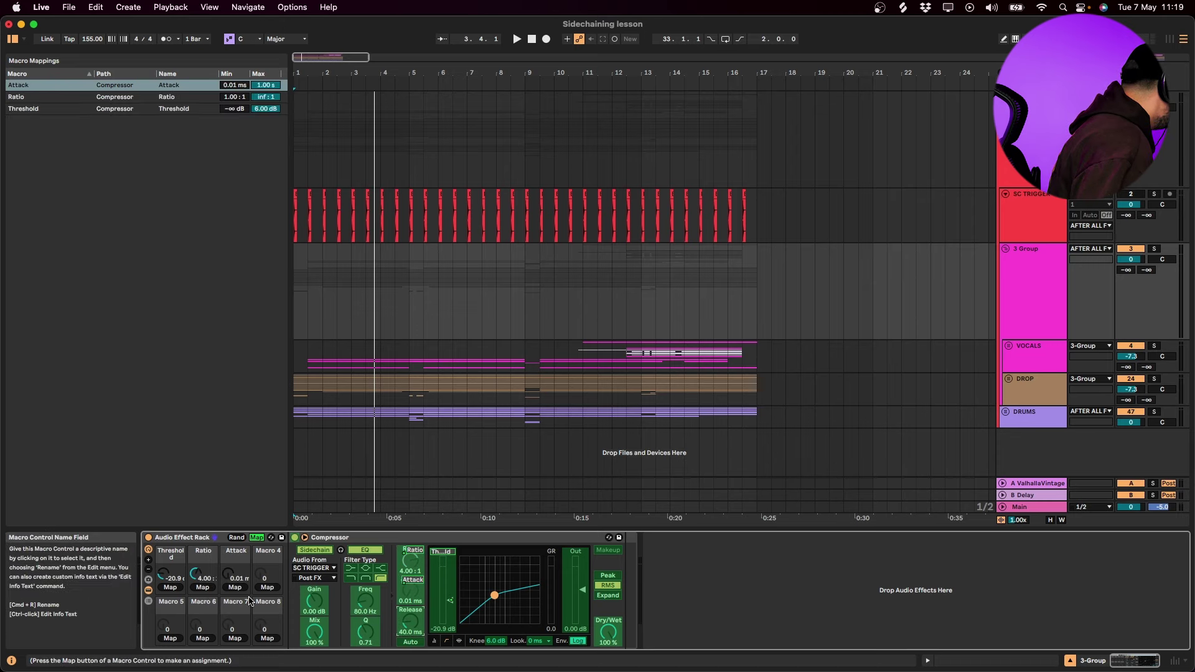
{"action": "left_click", "coordinate": [411, 633]}
{"action": "left_click", "coordinate": [267, 587]}
{"action": "left_click", "coordinate": [256, 537]}
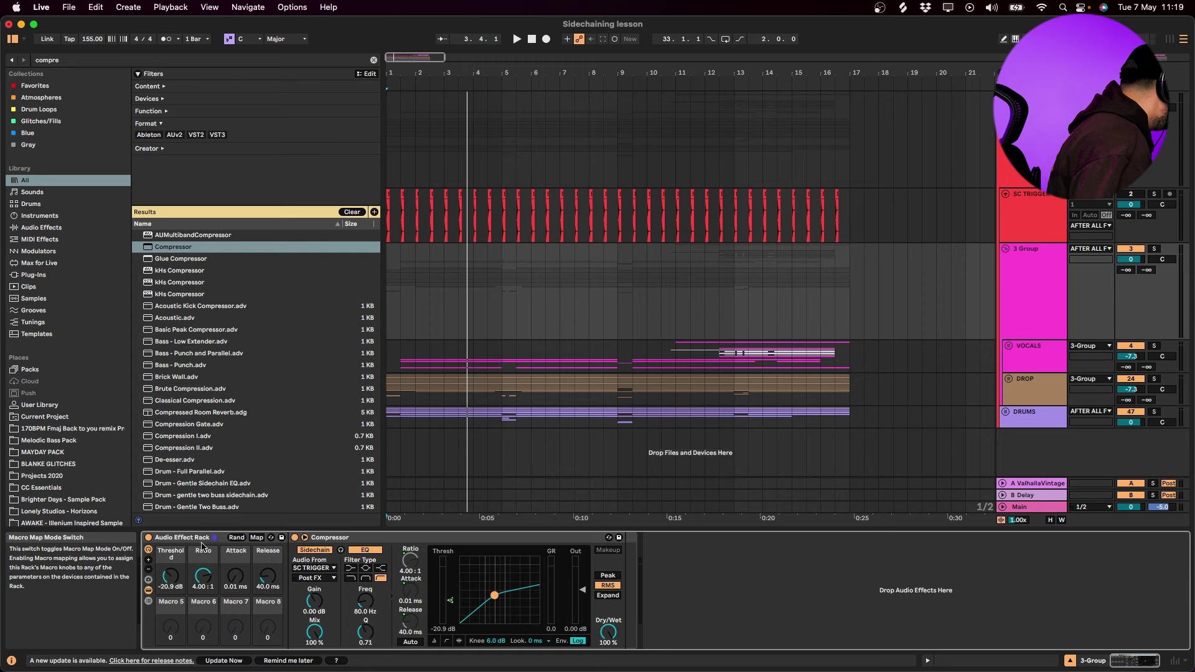
Duplicate the compressor into three chained copies and collapse their sidechain panels.
{"action": "left_click", "coordinate": [392, 540]}
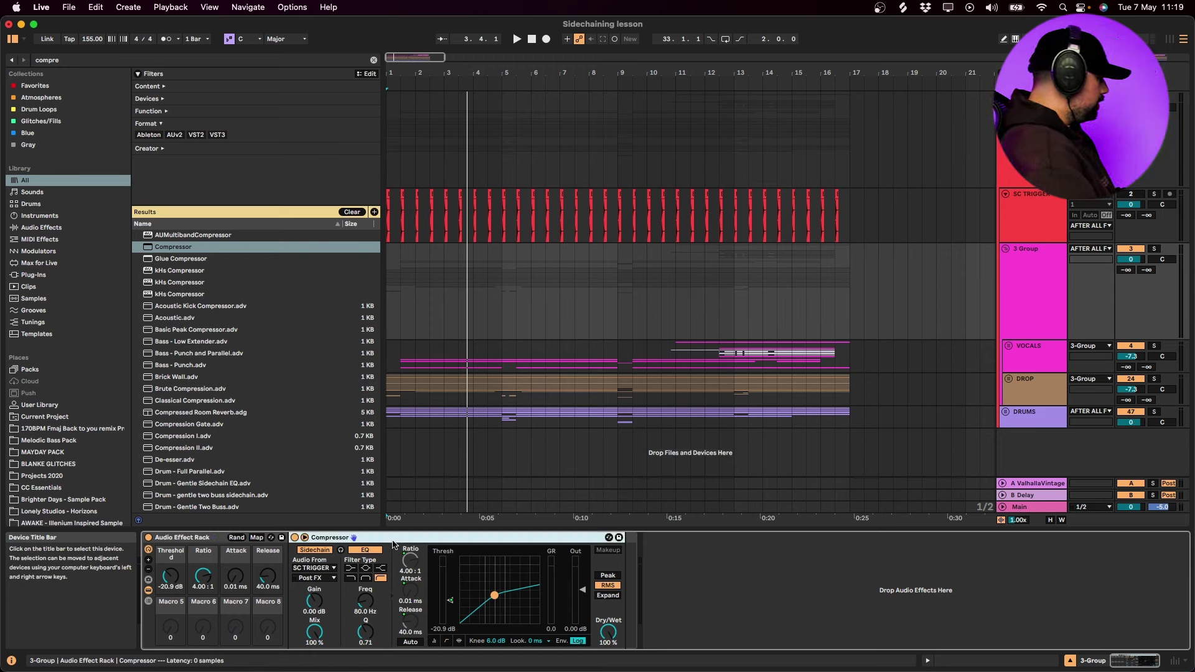
{"action": "key", "text": "super+g"}
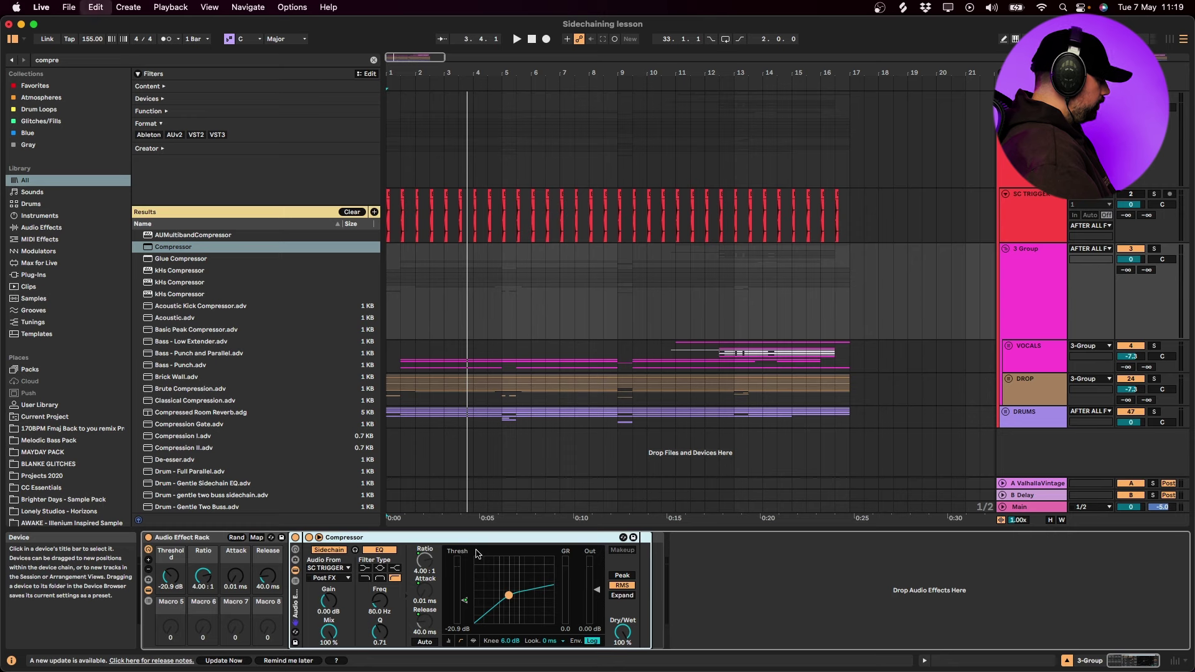
{"action": "key", "text": "super+z"}
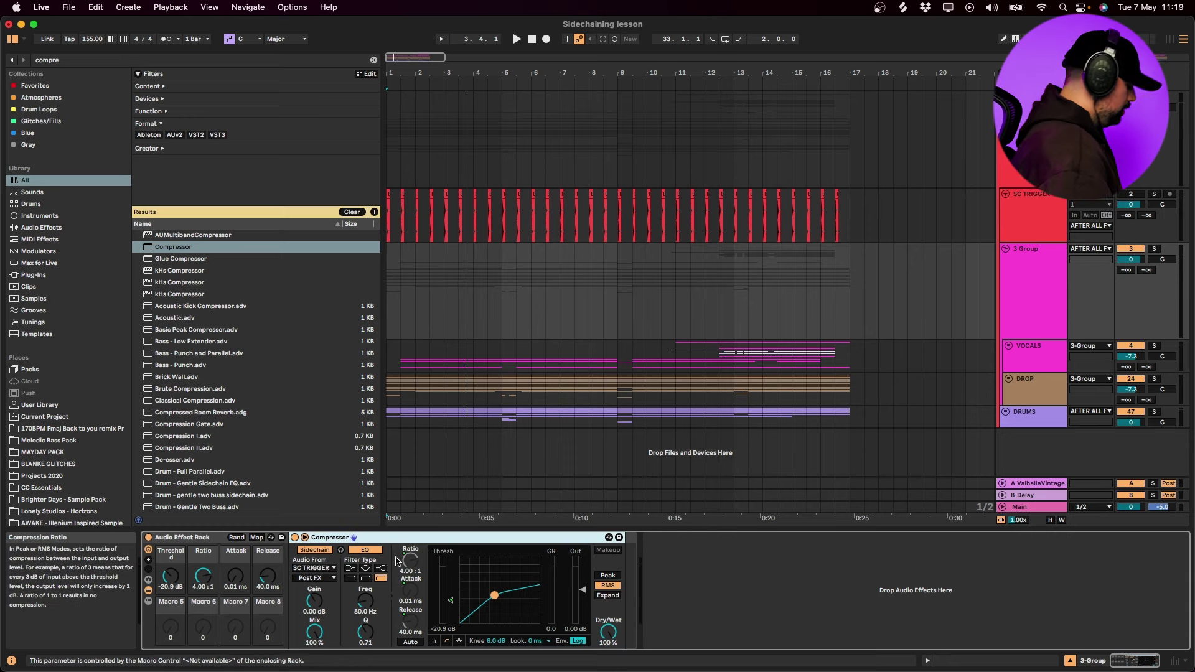
{"action": "key", "text": "super+d"}
{"action": "key", "text": "super+d"}
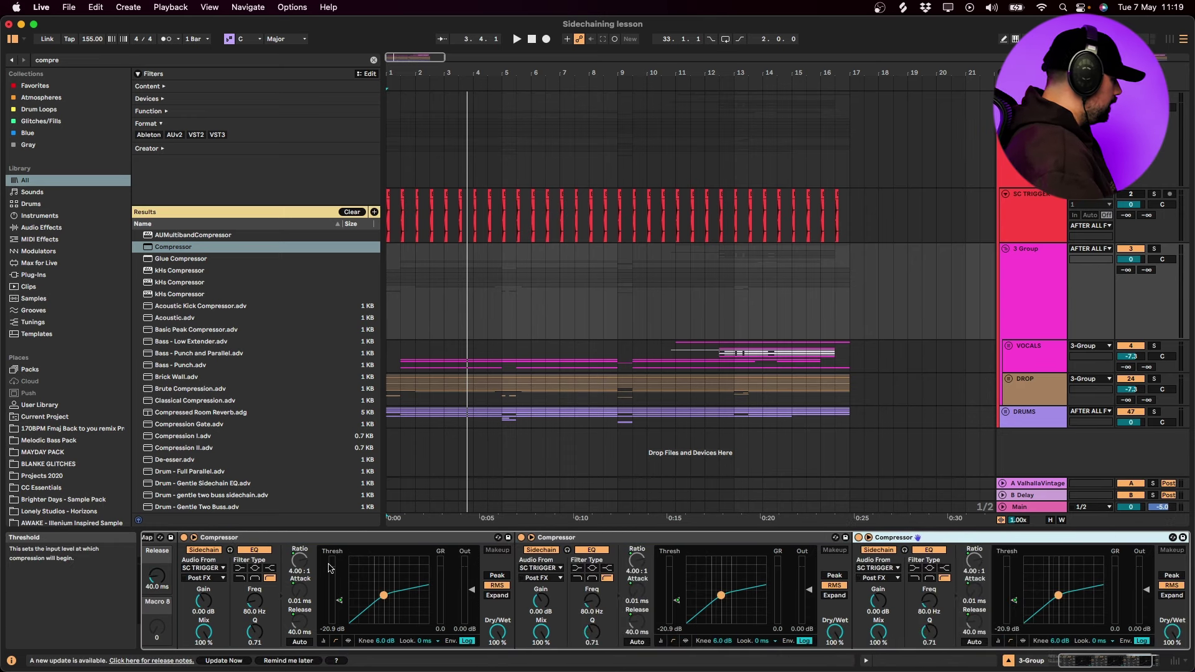
{"action": "key", "text": "super+a"}
{"action": "key", "text": "super+g"}
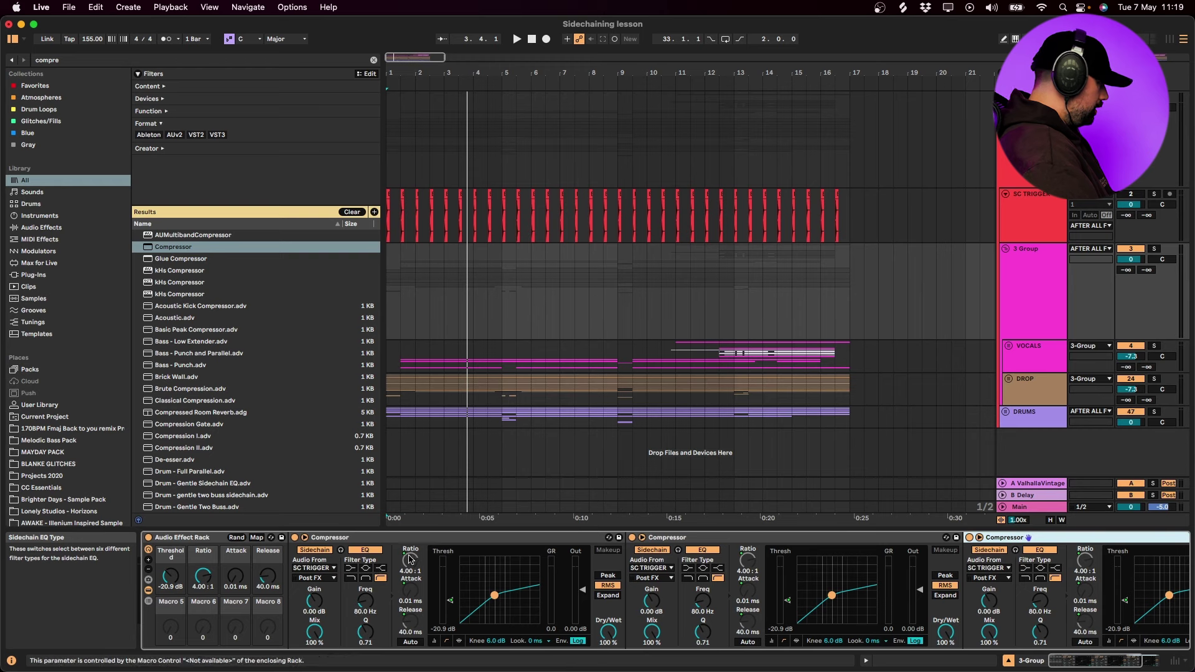
{"action": "left_click", "coordinate": [304, 539]}
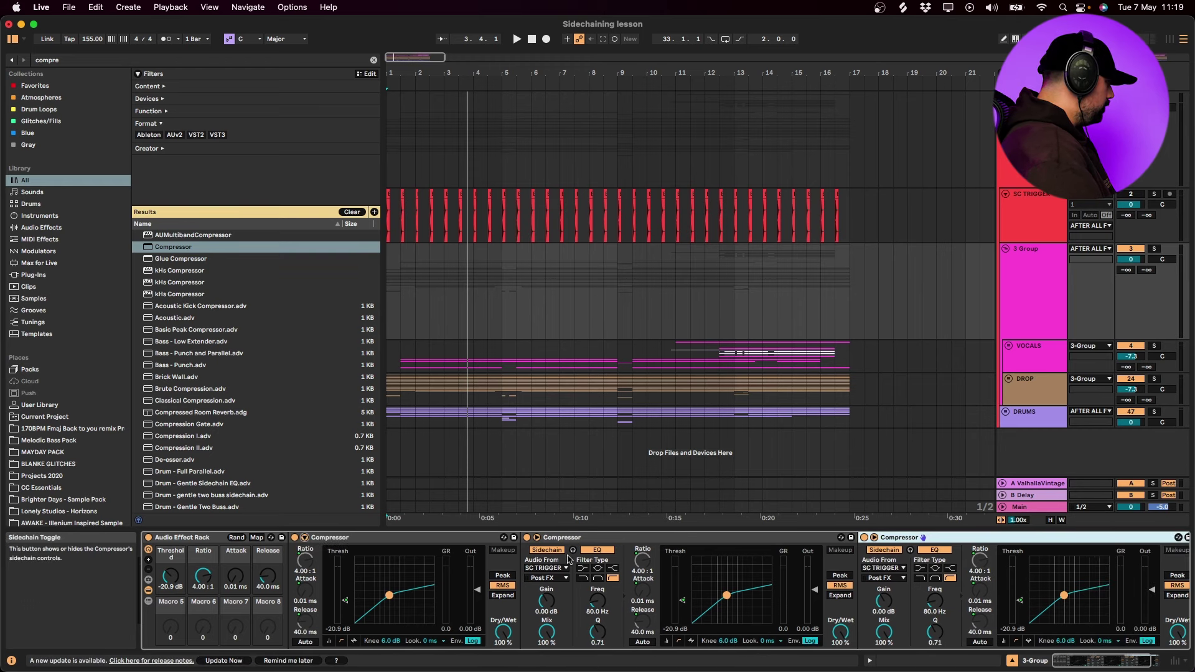
{"action": "left_click", "coordinate": [537, 538]}
{"action": "left_click", "coordinate": [768, 538]}
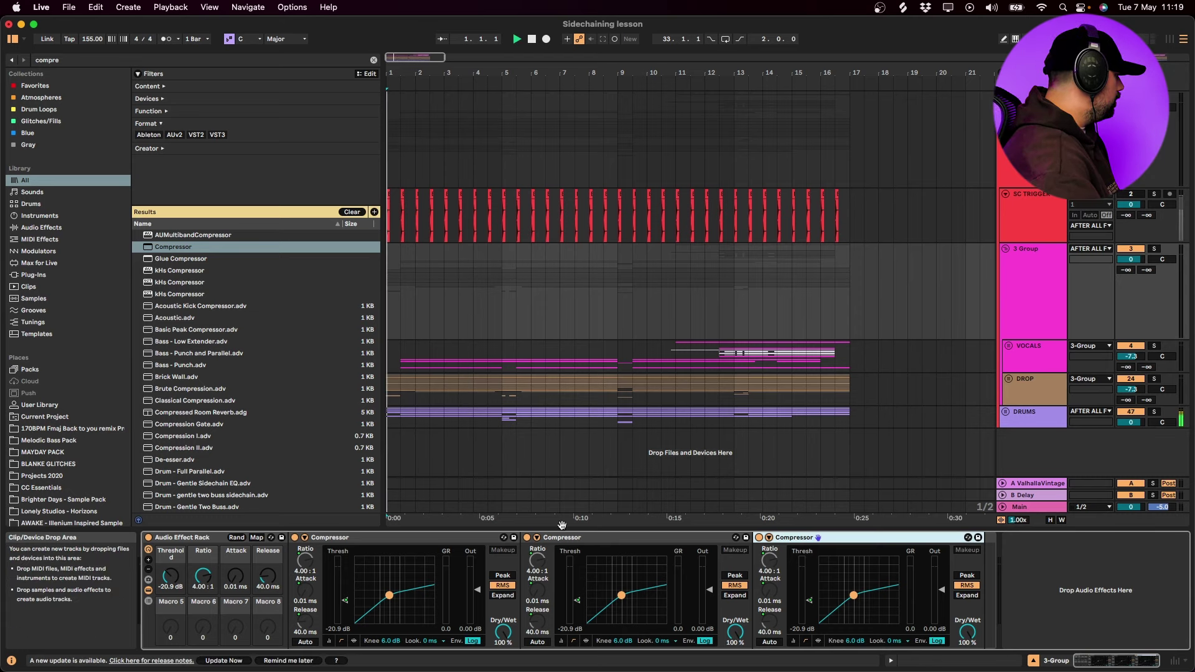
Audition playback while adjusting the shared Threshold macro toward heavier ducking.
{"action": "key", "text": "space"}
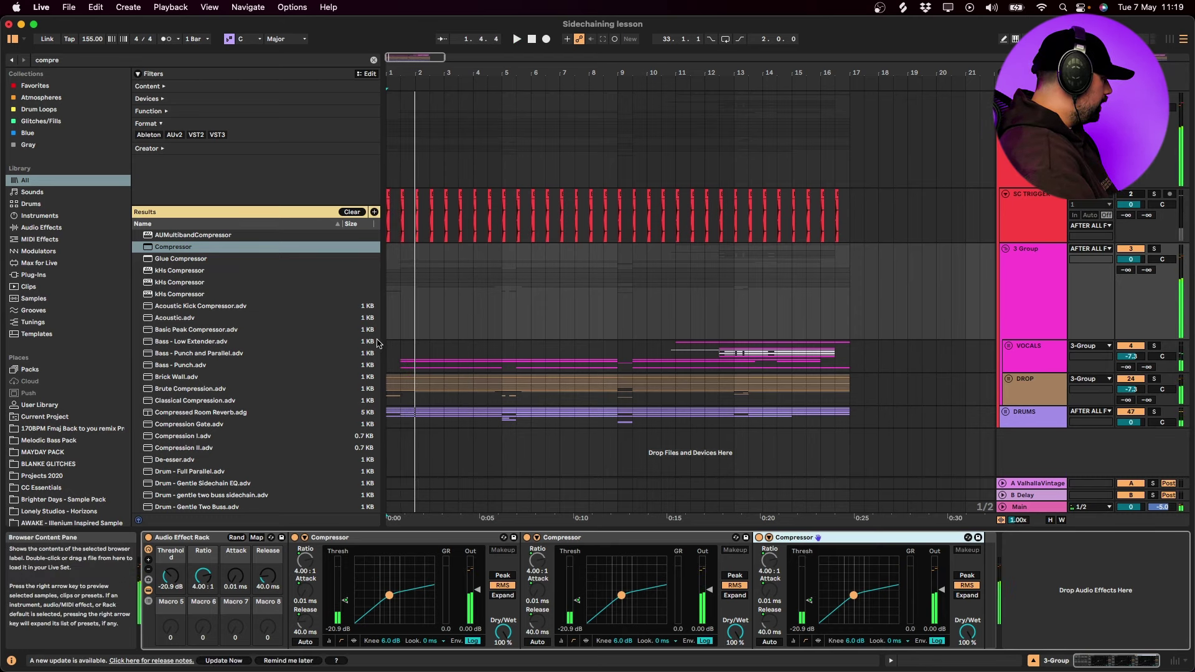
{"action": "key", "text": "space"}
{"action": "mouse_move", "coordinate": [171, 576]}
{"action": "left_mouse_down"}
{"action": "mouse_move", "coordinate": [170, 542]}
{"action": "mouse_move", "coordinate": [170, 607]}
{"action": "left_mouse_up"}
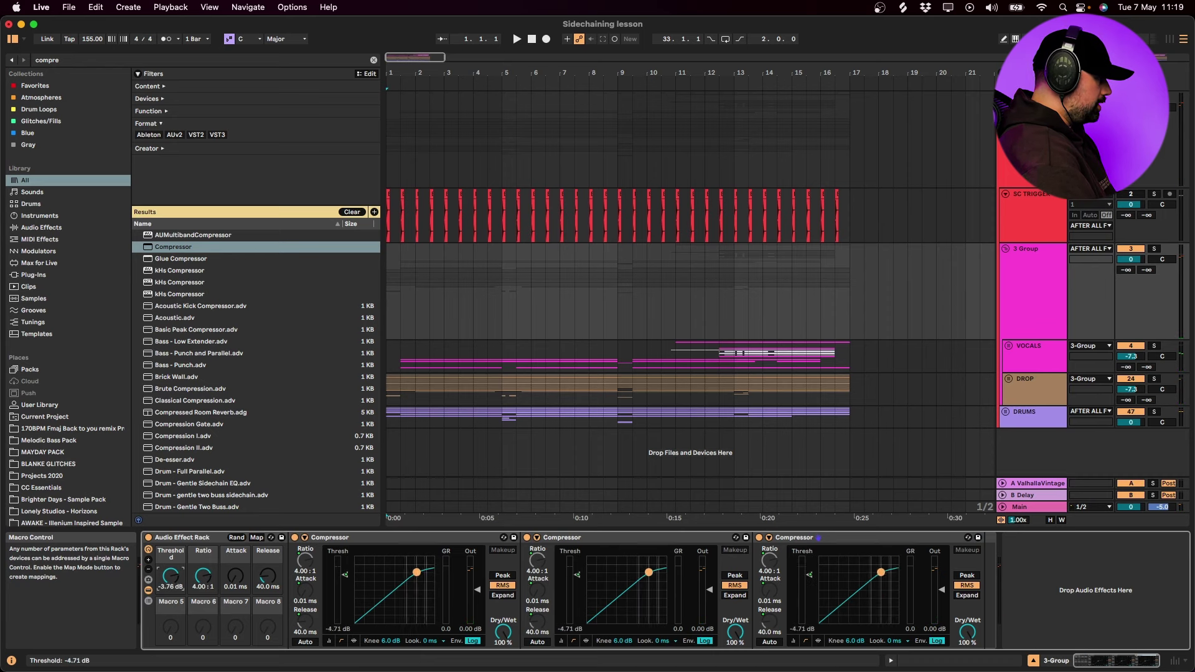
{"action": "key", "text": "space"}
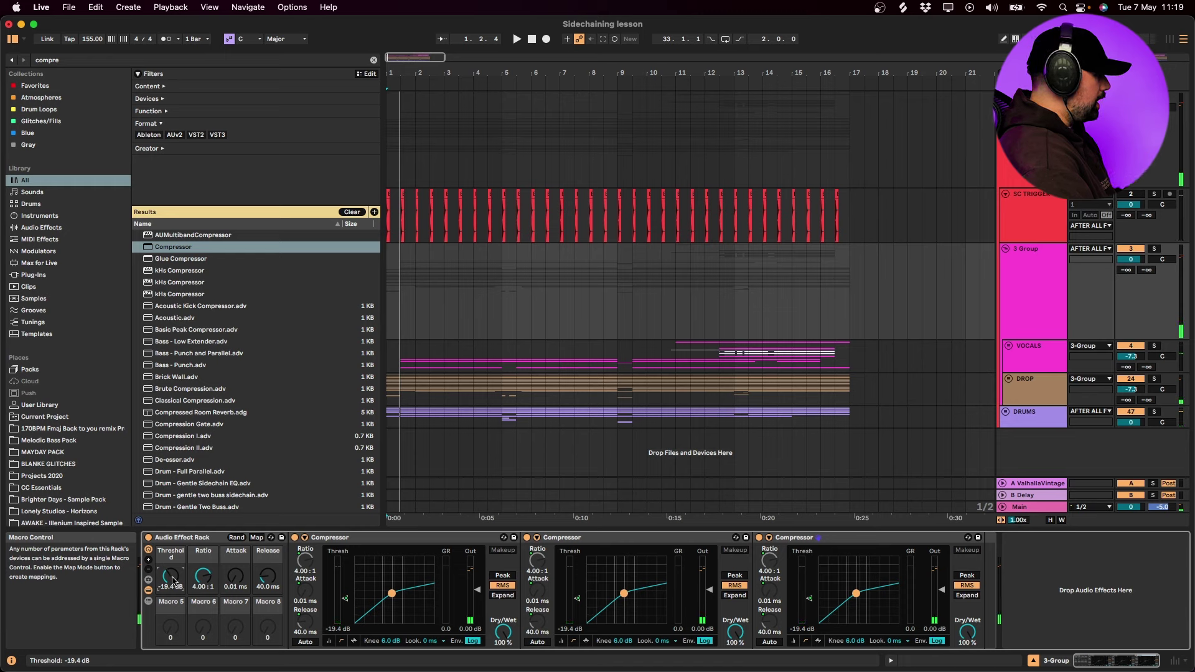
{"action": "left_click_drag", "start_coordinate": [173, 581], "coordinate": [172, 627]}
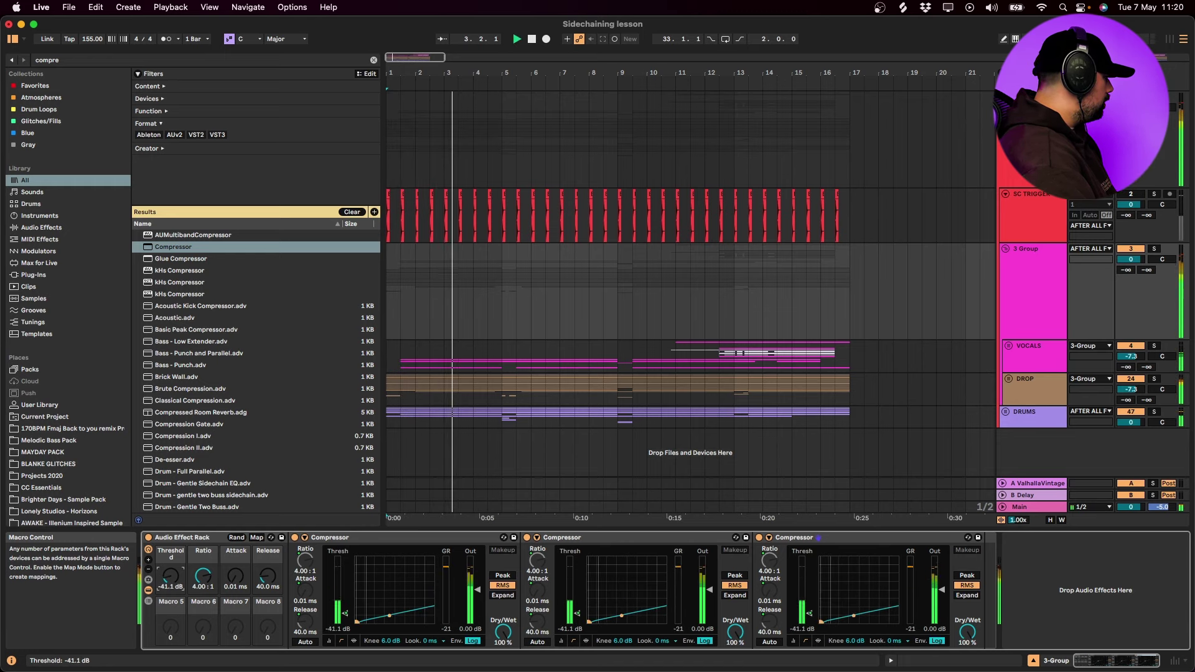
{"action": "mouse_move", "coordinate": [172, 582]}
{"action": "left_mouse_down"}
{"action": "mouse_move", "coordinate": [172, 570]}
{"action": "mouse_move", "coordinate": [172, 585]}
{"action": "left_mouse_up"}
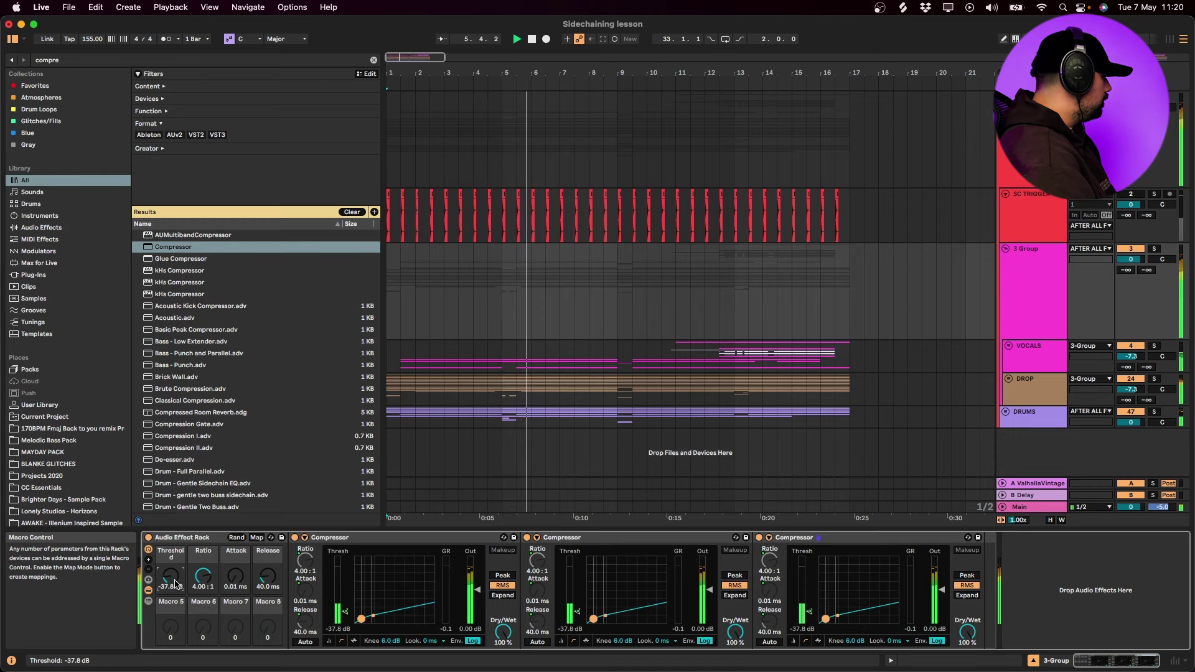
{"action": "key", "text": "space"}
{"action": "key", "text": "space"}
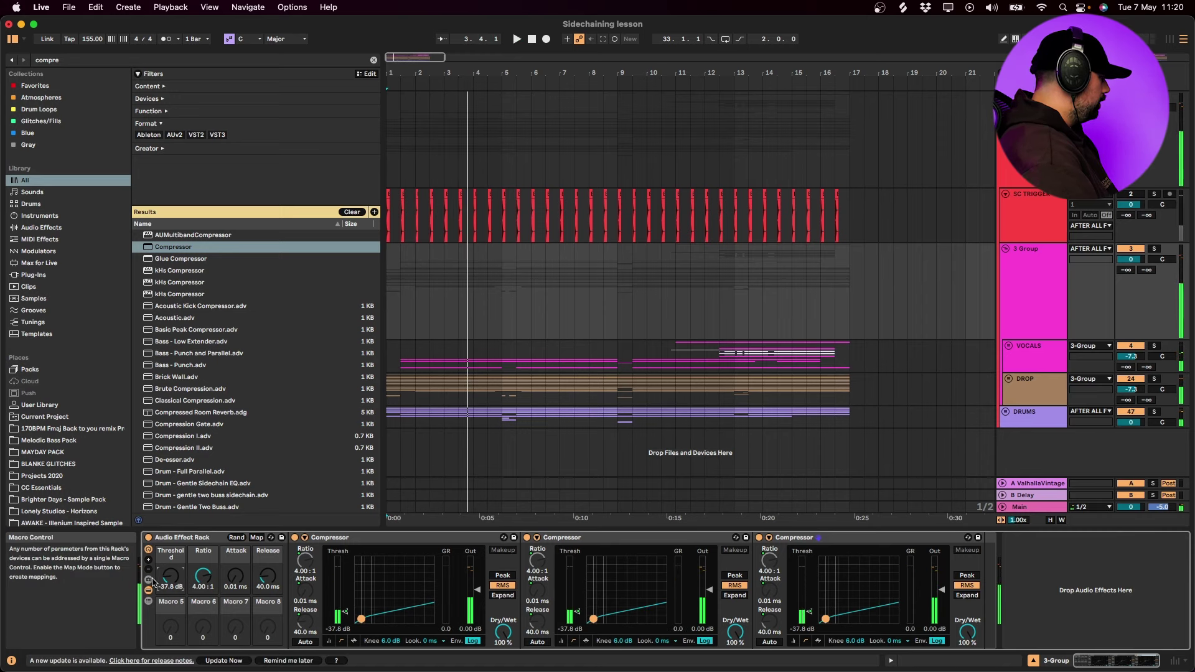
Compare -20.8 dB against -37.8 dB, keep -37.8 dB, then select the SC TRIGGER track.
{"action": "left_click_drag", "start_coordinate": [178, 580], "coordinate": [177, 561]}
{"action": "key", "text": "space"}
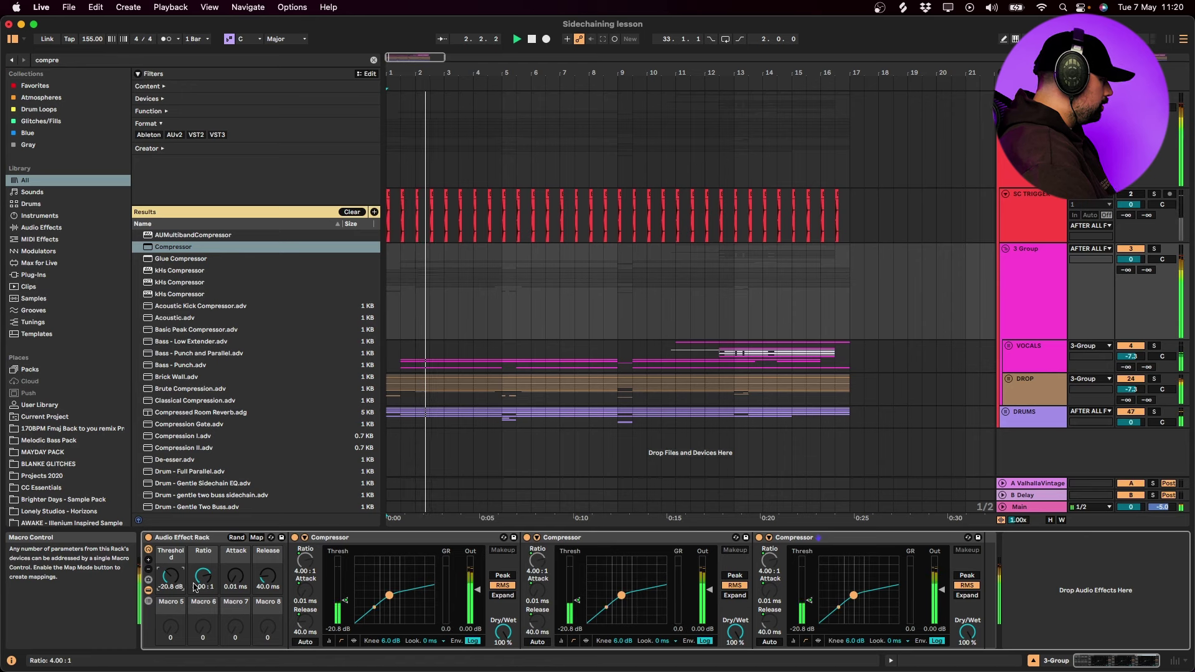
{"action": "key", "text": "super+z"}
{"action": "key", "text": "space"}
{"action": "key", "text": "space"}
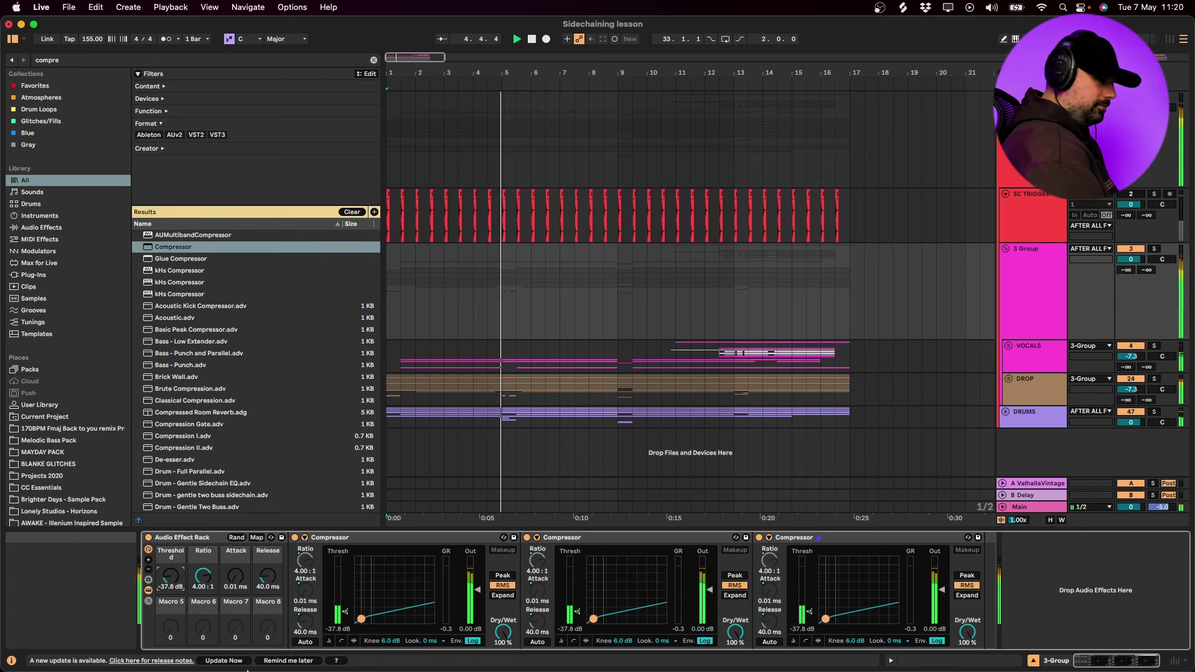
{"action": "key", "text": "space"}
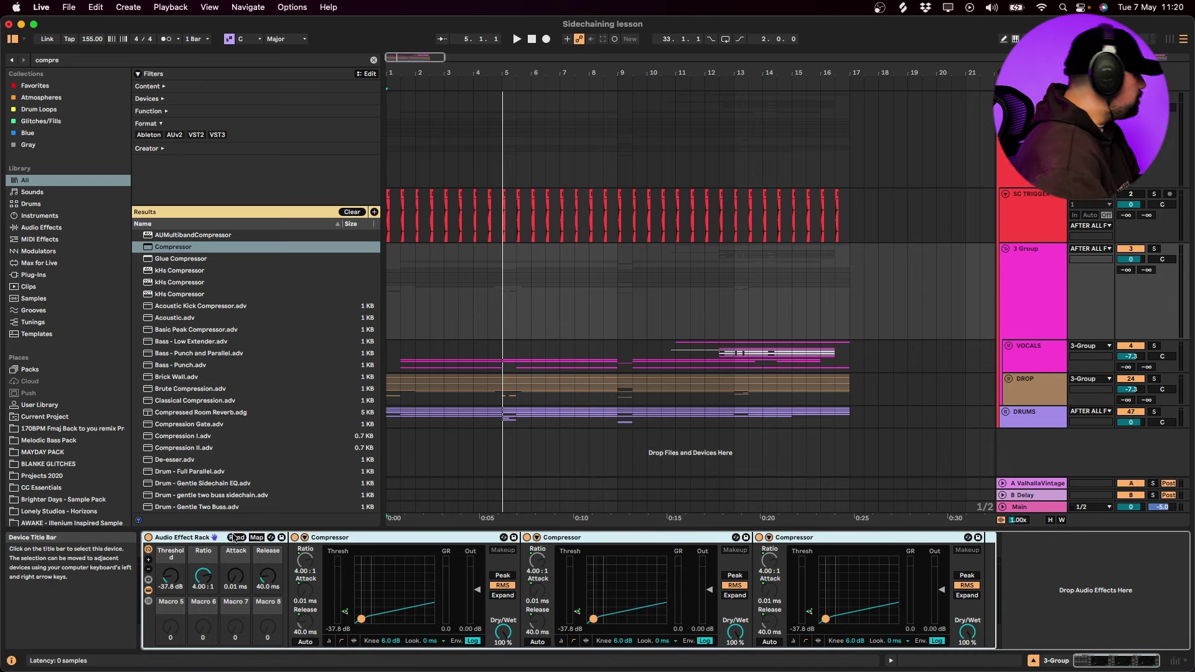
{"action": "left_click", "coordinate": [1063, 218]}
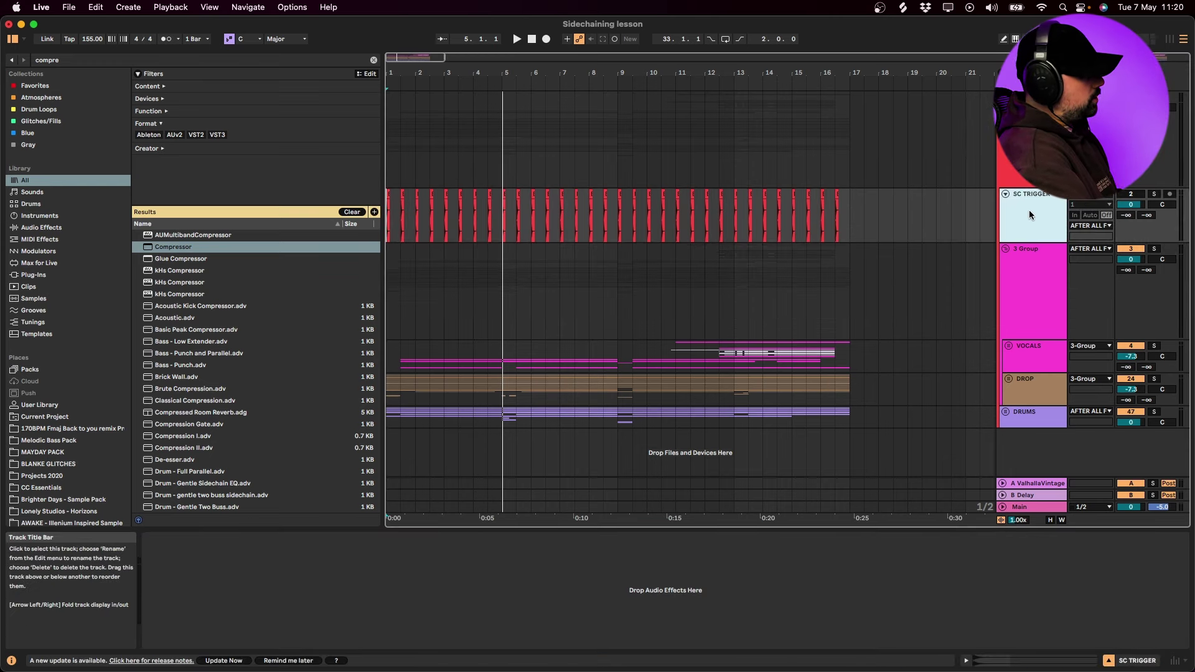
Replace SC TRIGGER with a new MIDI track above the group holding a one-beat C3 kick clip.
{"action": "key", "text": "Delete"}
{"action": "key", "text": "super+shift+t"}
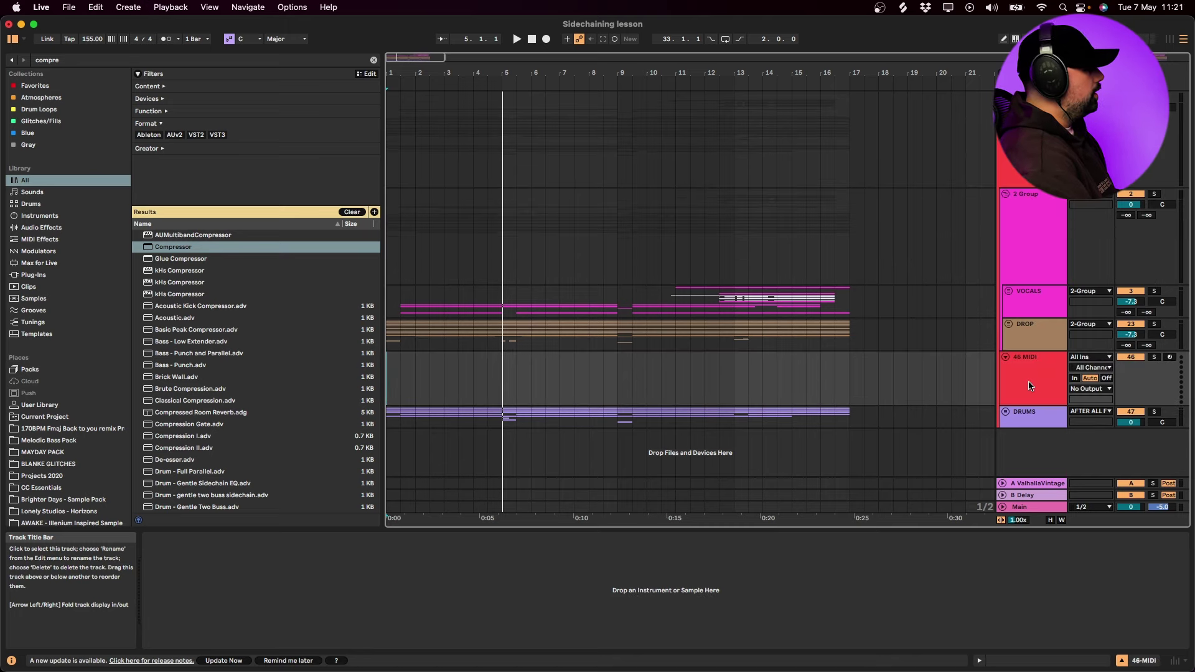
{"action": "left_click_drag", "start_coordinate": [1034, 393], "coordinate": [1037, 216]}
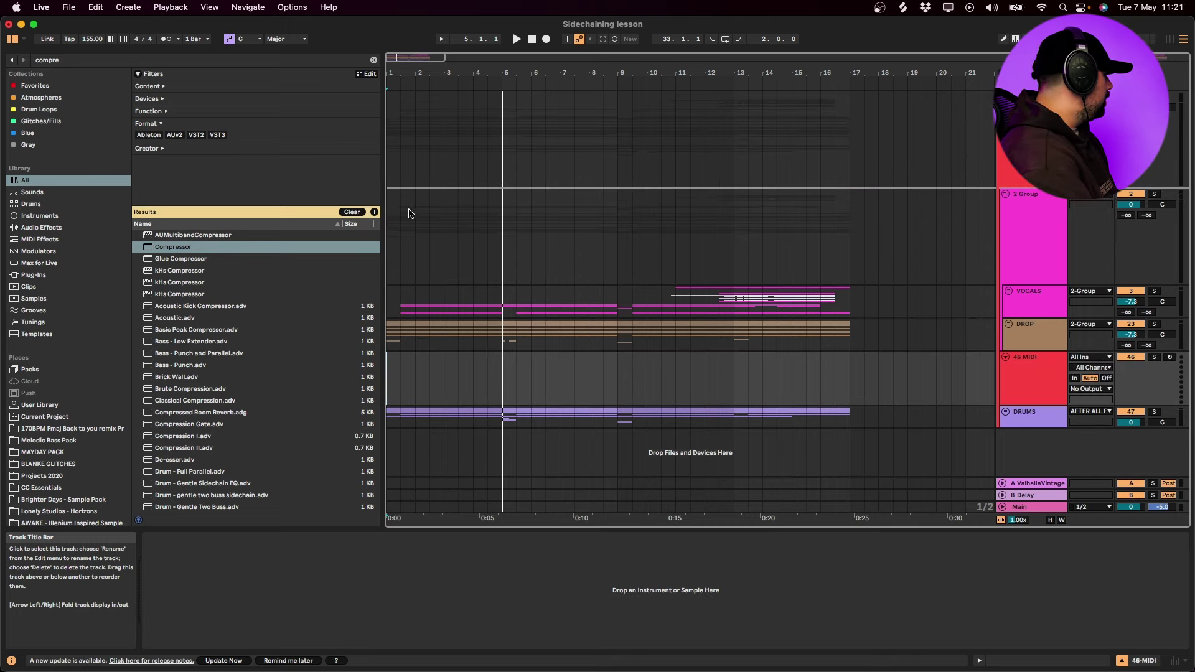
{"action": "left_click_drag", "start_coordinate": [408, 213], "coordinate": [411, 208]}
{"action": "scroll", "coordinate": [424, 189], "scroll_direction": "up", "scroll_amount": 3}
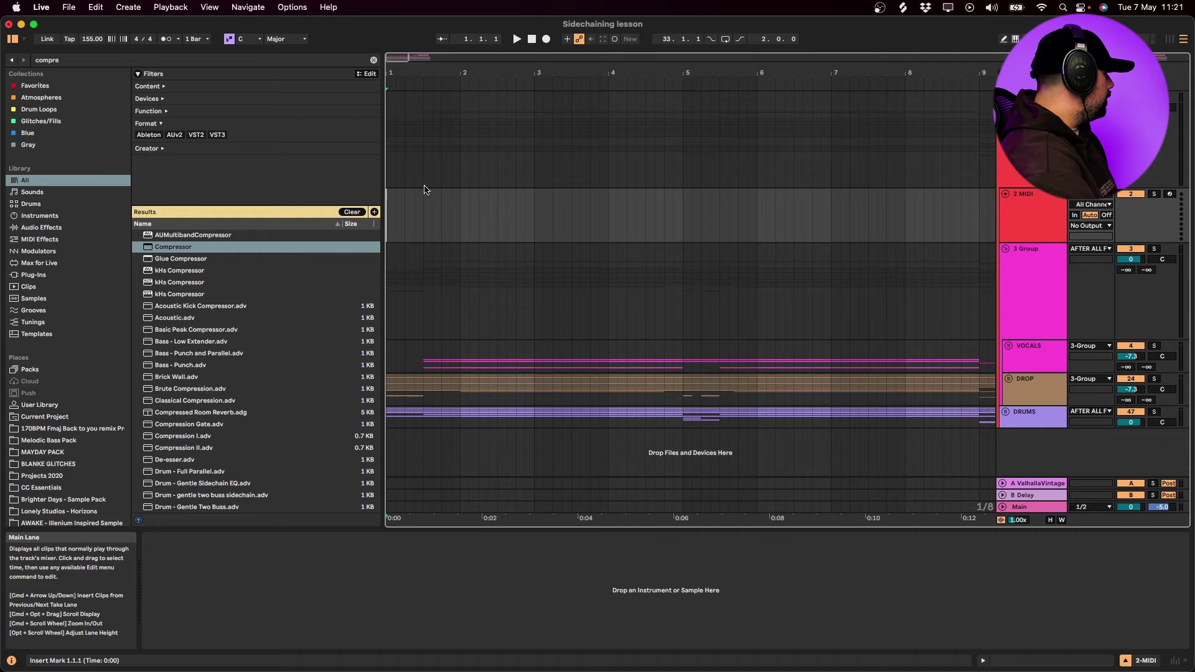
{"action": "left_click_drag", "start_coordinate": [390, 216], "coordinate": [406, 218]}
{"action": "key", "text": "super+shift+m"}
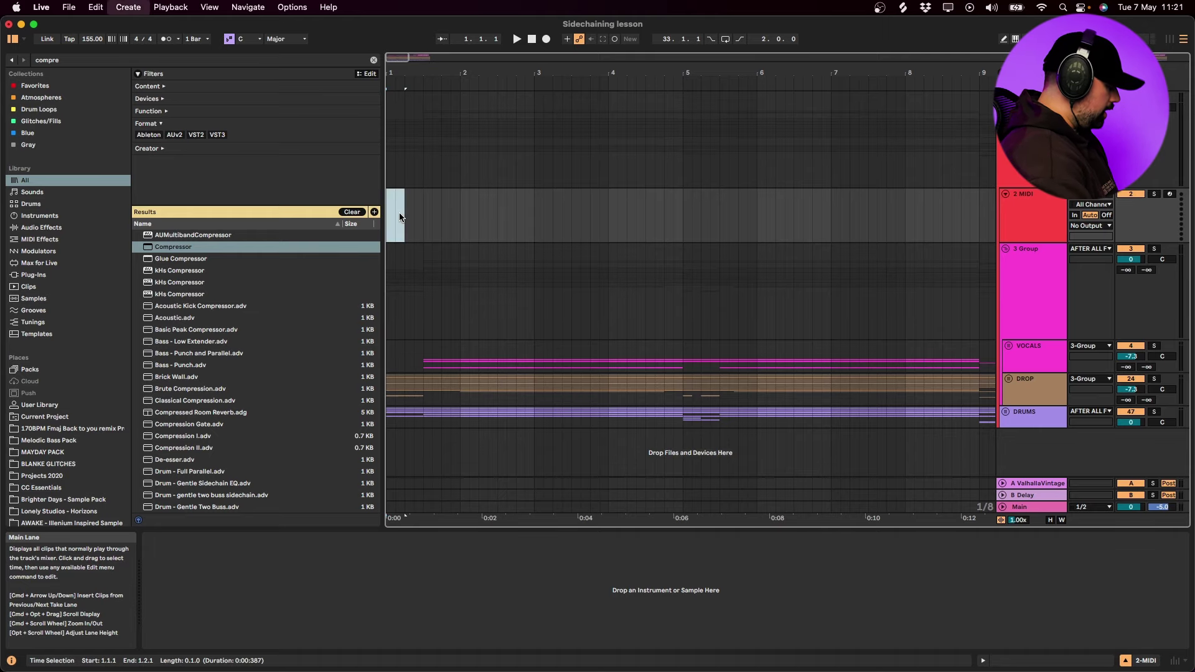
{"action": "double_click", "coordinate": [296, 478]}
{"action": "key", "text": "shift+Tab"}
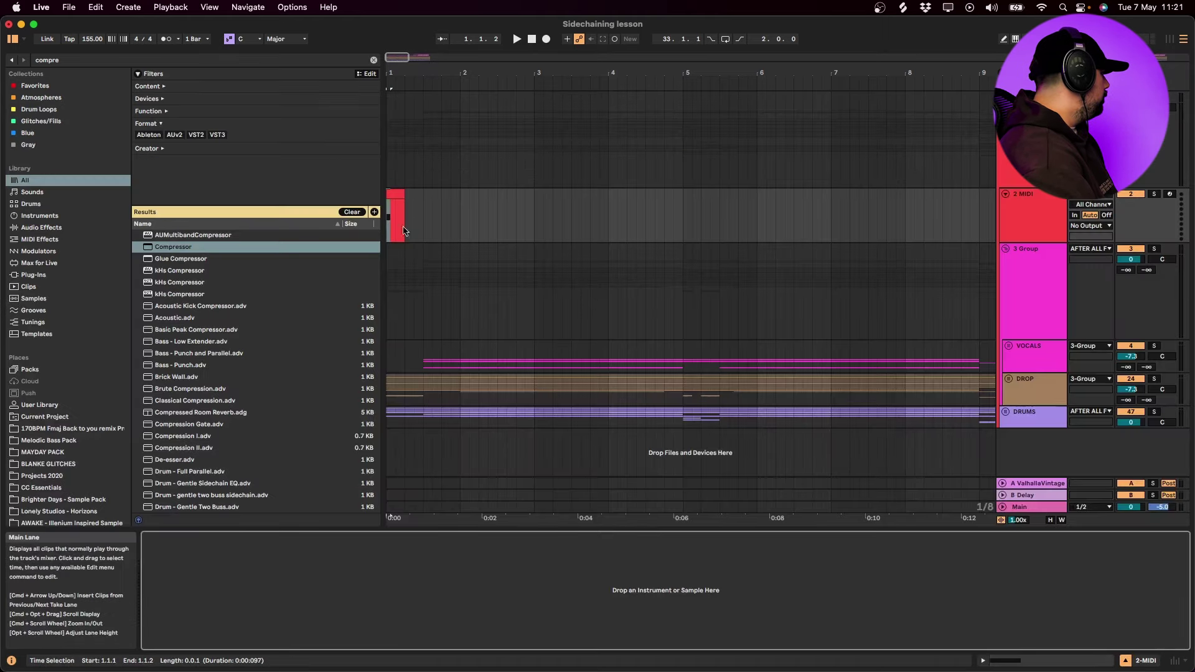
Copy the kick clip half a bar later and repeat the pair out to bar 17.
{"action": "left_click_drag", "start_coordinate": [395, 191], "coordinate": [432, 194]}
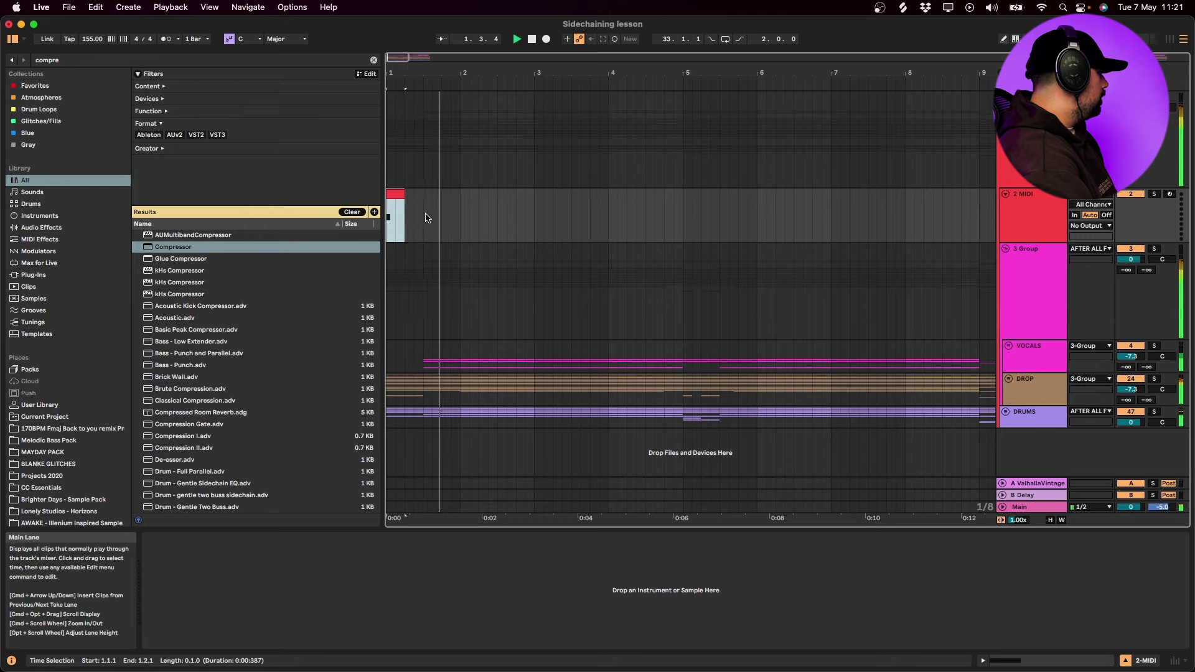
{"action": "left_click", "coordinate": [399, 221], "text": "shift"}
{"action": "key", "text": "super+d"}
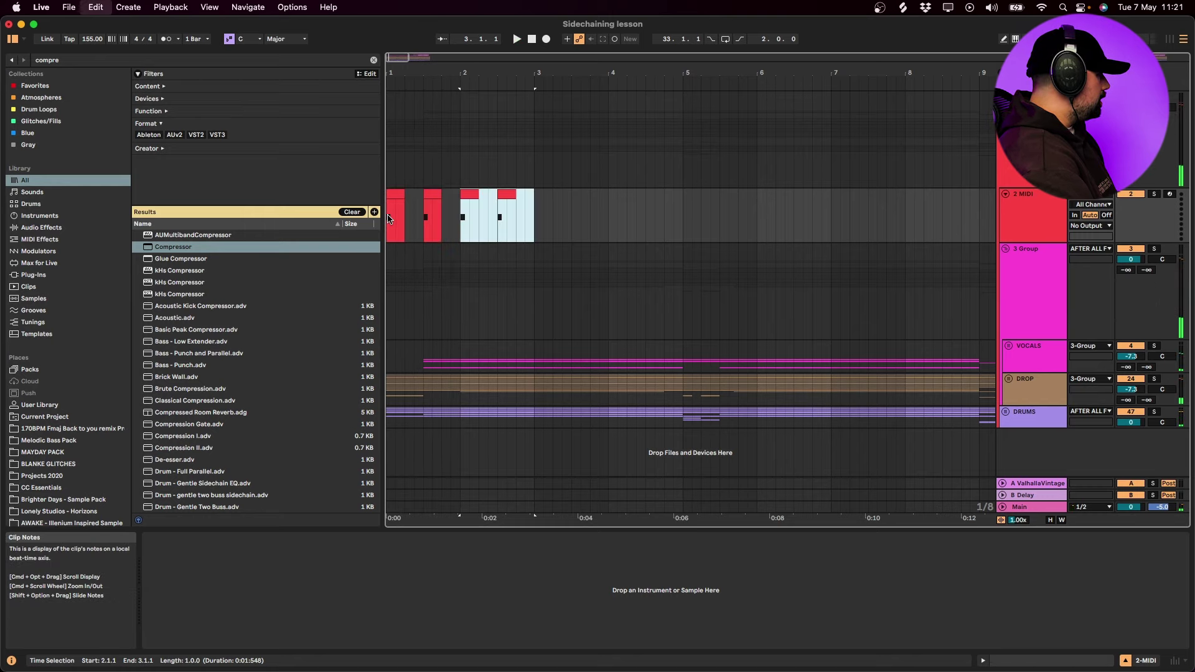
{"action": "key", "text": "super+d"}
{"action": "key", "text": "super+d"}
{"action": "key", "text": "super+d"}
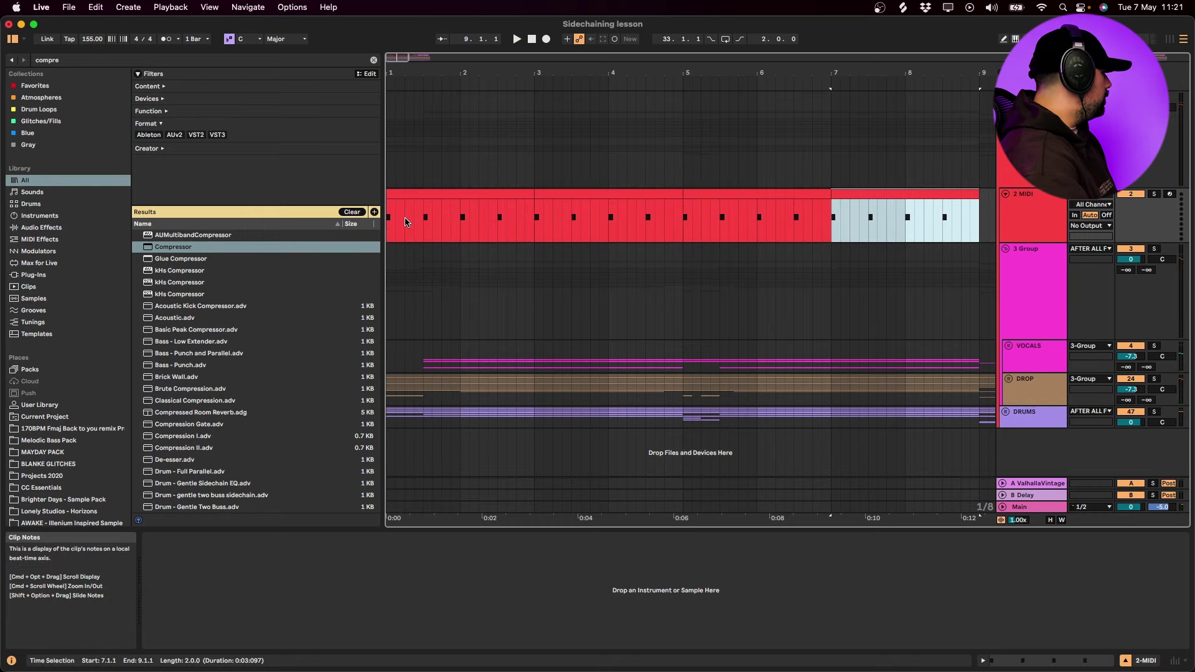
{"action": "key", "text": "super+d"}
{"action": "key", "text": "super+d"}
{"action": "key", "text": "super+d"}
{"action": "scroll", "coordinate": [405, 222], "scroll_direction": "down", "scroll_amount": 5}
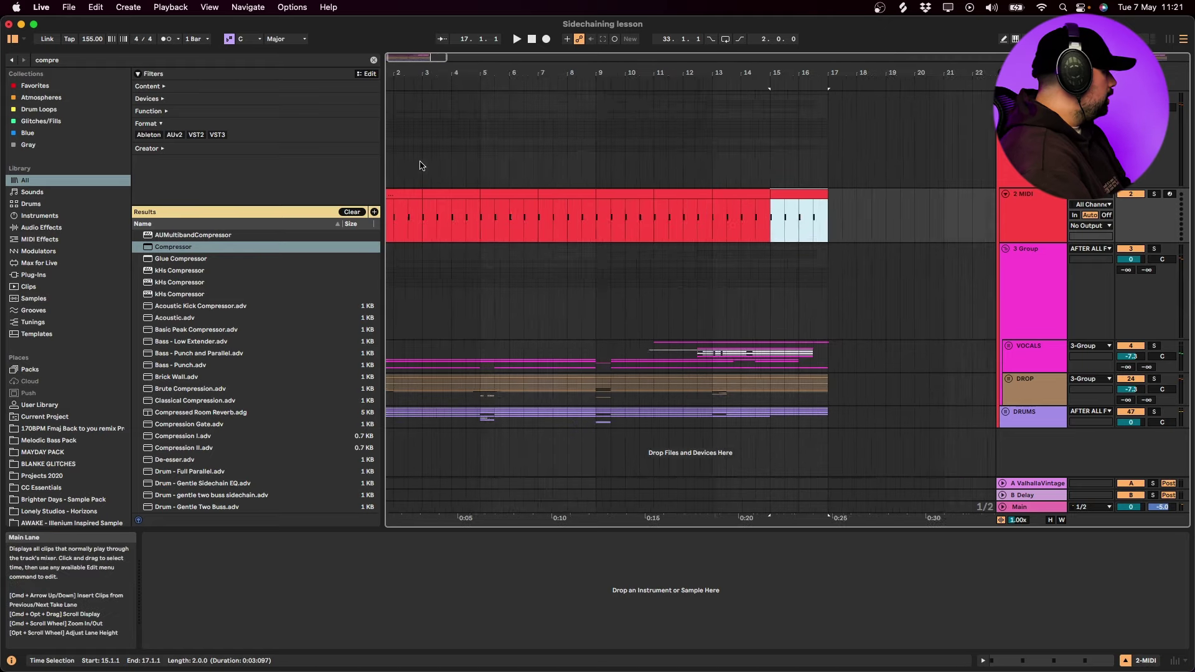
{"action": "left_click", "coordinate": [400, 208]}
Search the browser for ShaperBox 3 and load it onto the 3 Group track.
{"action": "left_click", "coordinate": [1028, 292]}
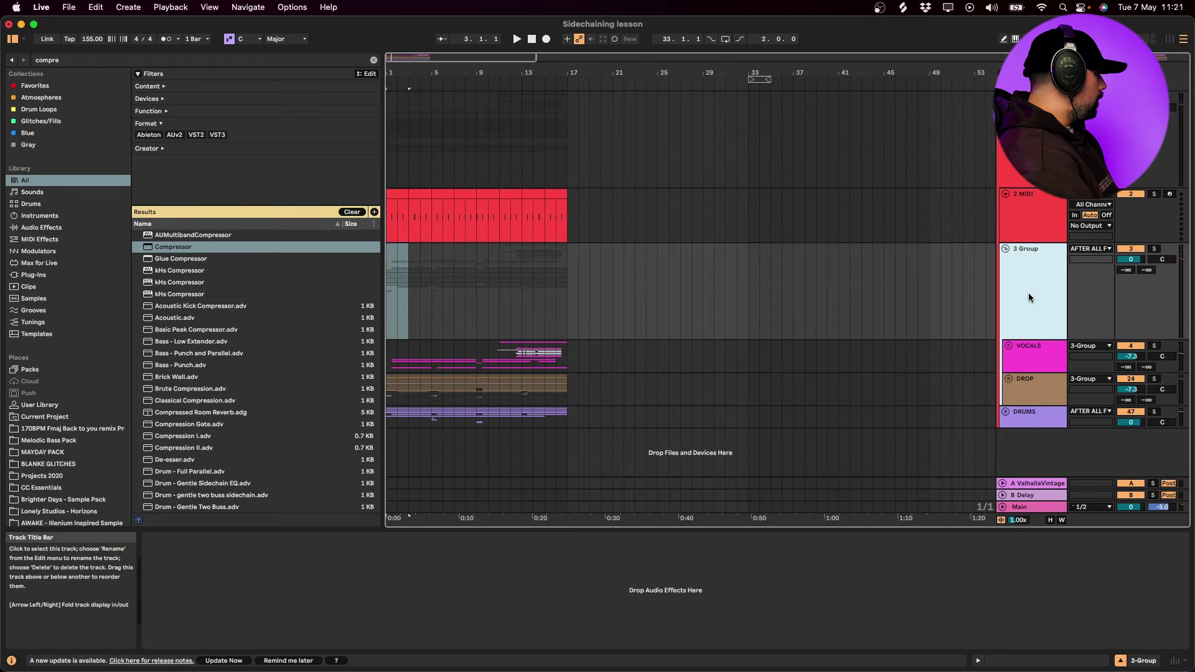
{"action": "key", "text": "super+f"}
{"action": "type", "text": "shaperbox"}
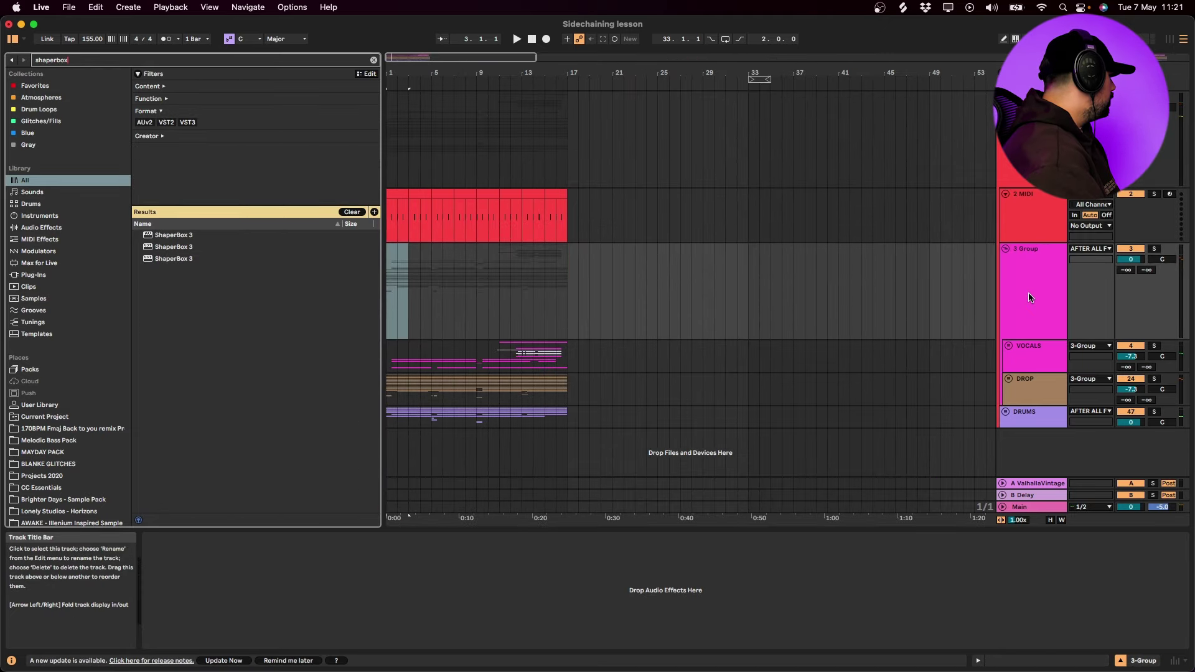
{"action": "left_click", "coordinate": [184, 249]}
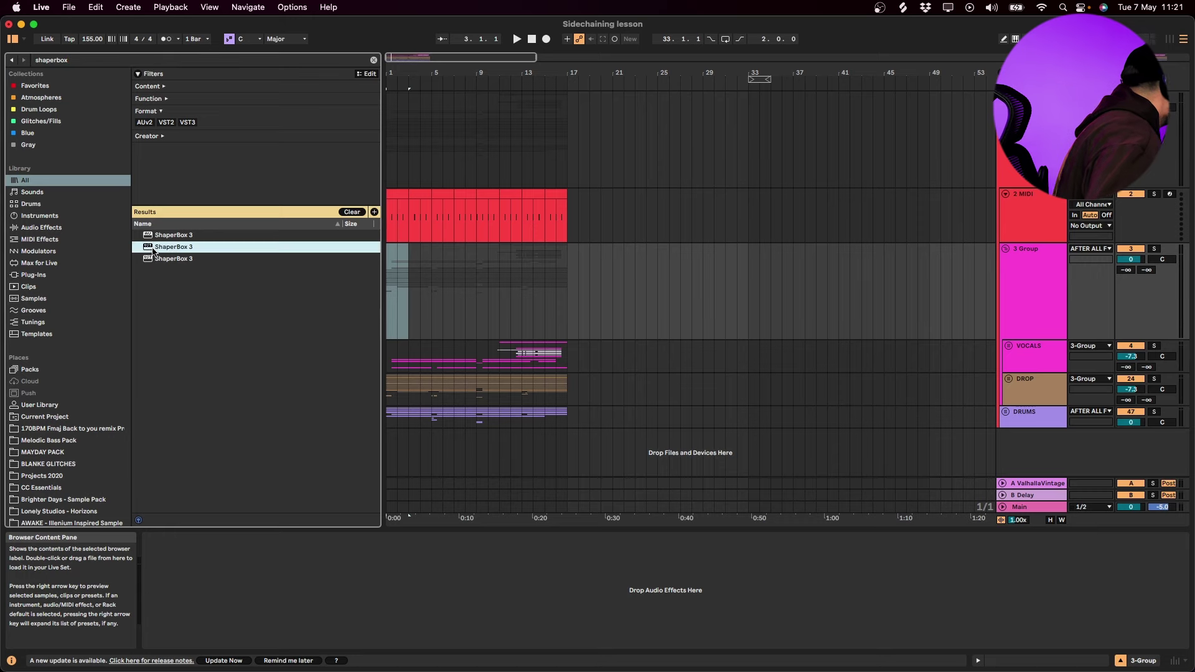
{"action": "left_click_drag", "start_coordinate": [631, 318], "coordinate": [626, 325]}
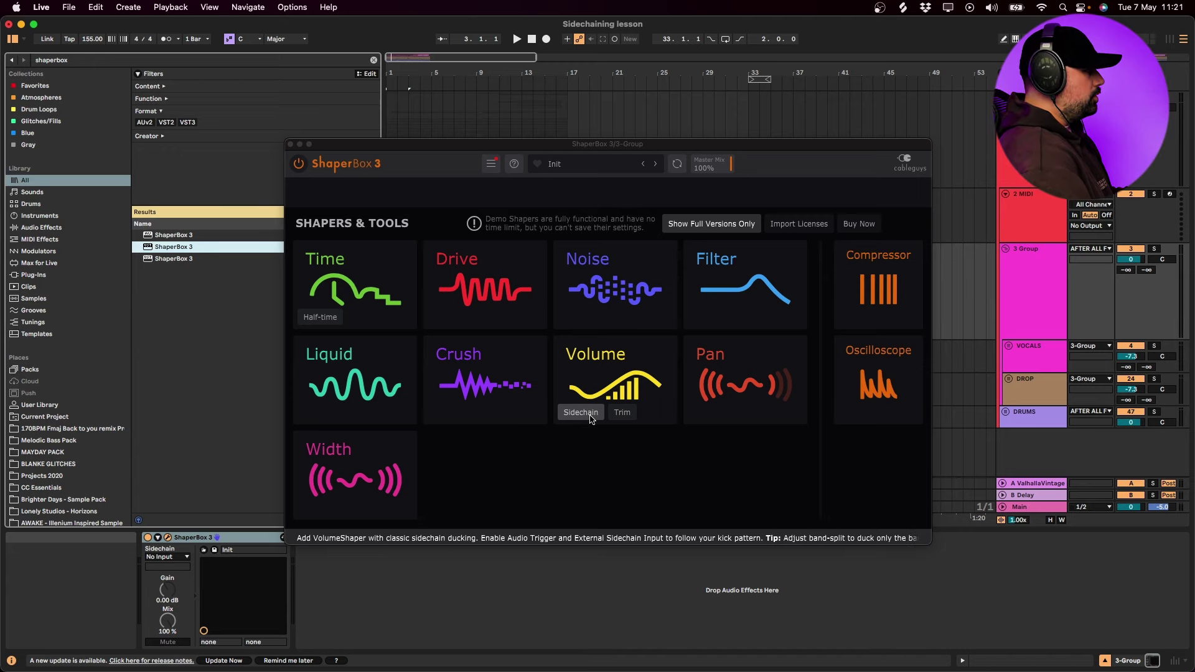
Pick the Sidechain volume shaper, set it to MIDI retrigger mode and close the plugin window.
{"action": "left_click", "coordinate": [581, 413]}
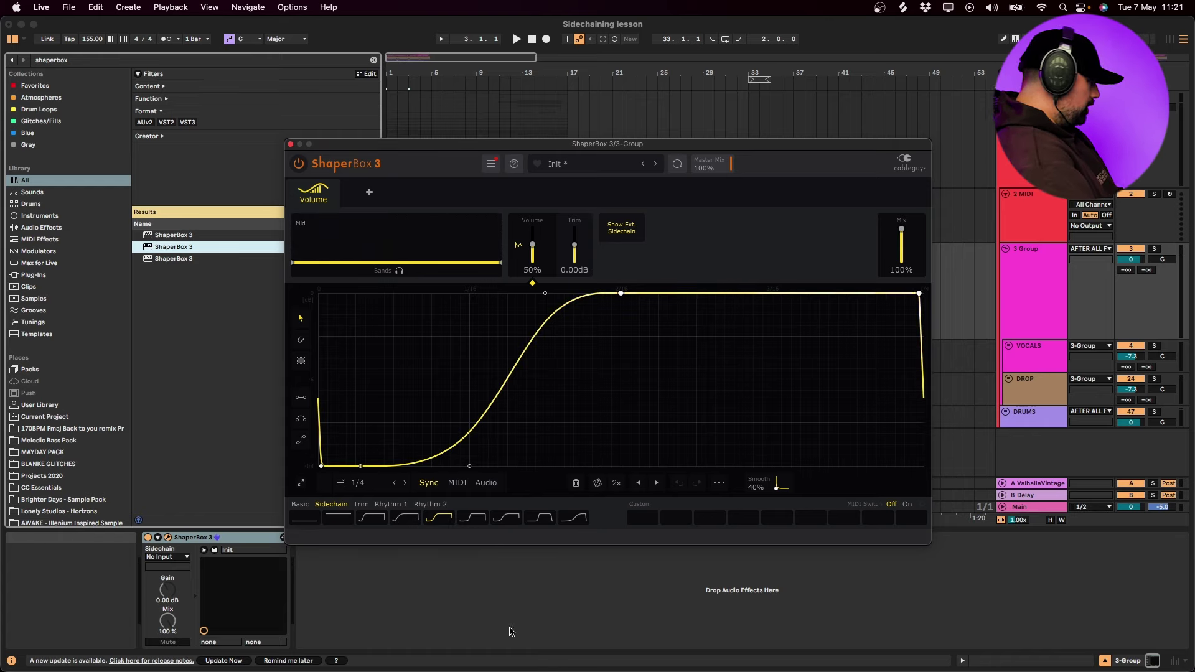
{"action": "left_click", "coordinate": [458, 483]}
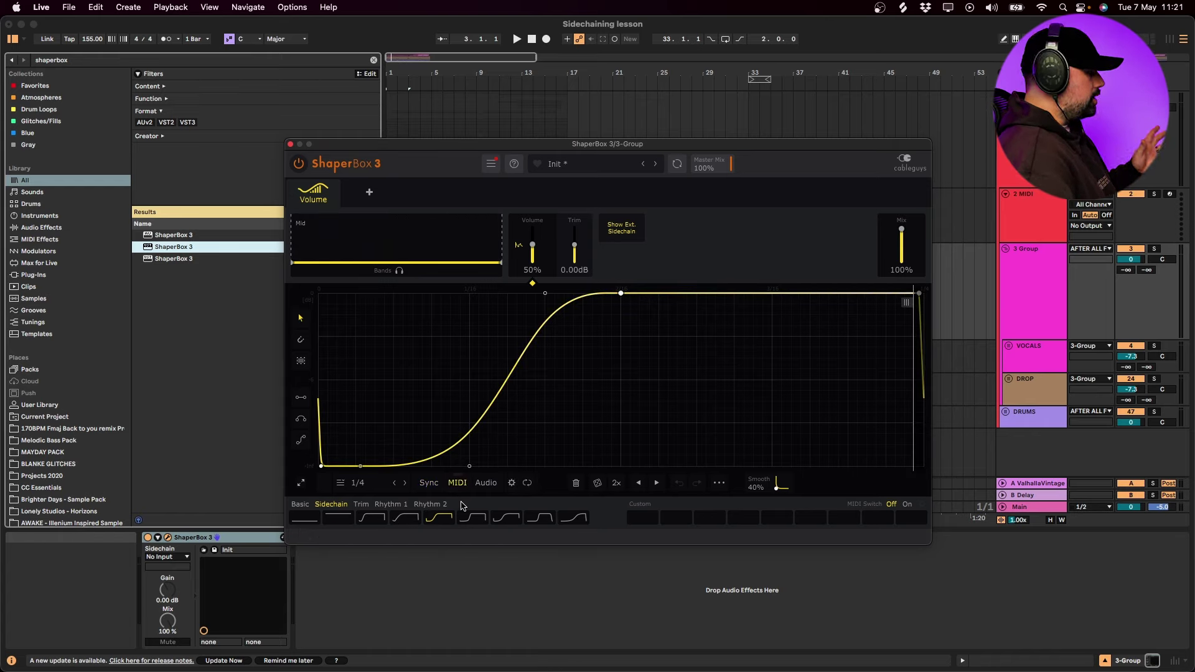
{"action": "left_click", "coordinate": [429, 483]}
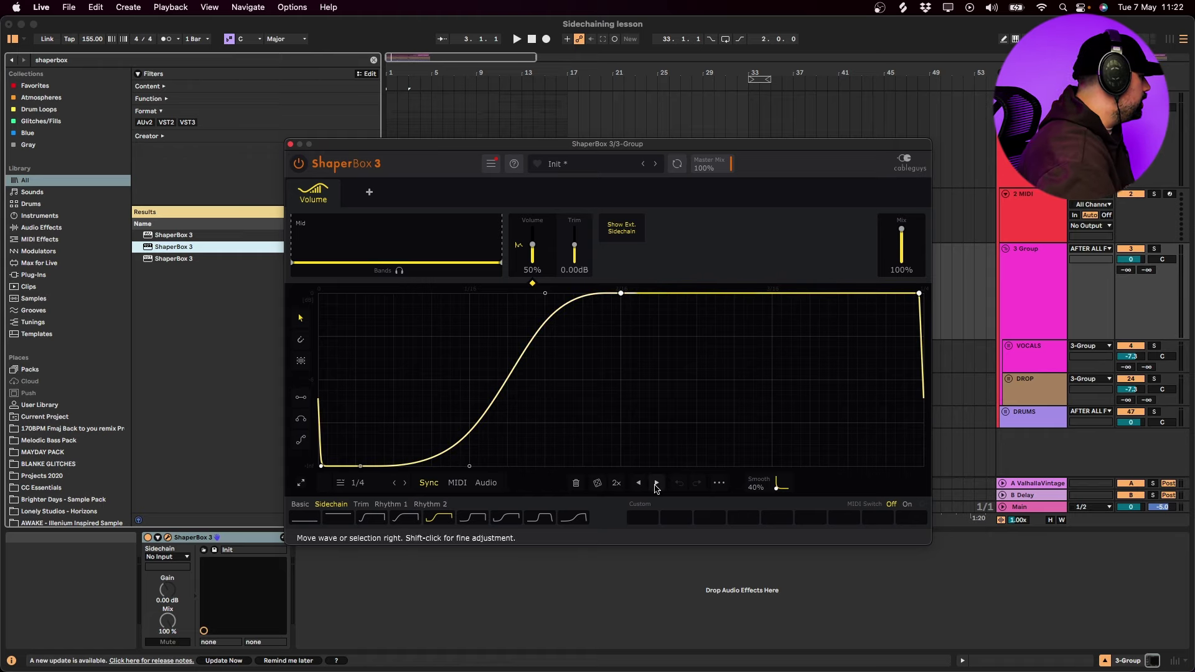
{"action": "left_click", "coordinate": [657, 483]}
{"action": "left_click", "coordinate": [641, 487]}
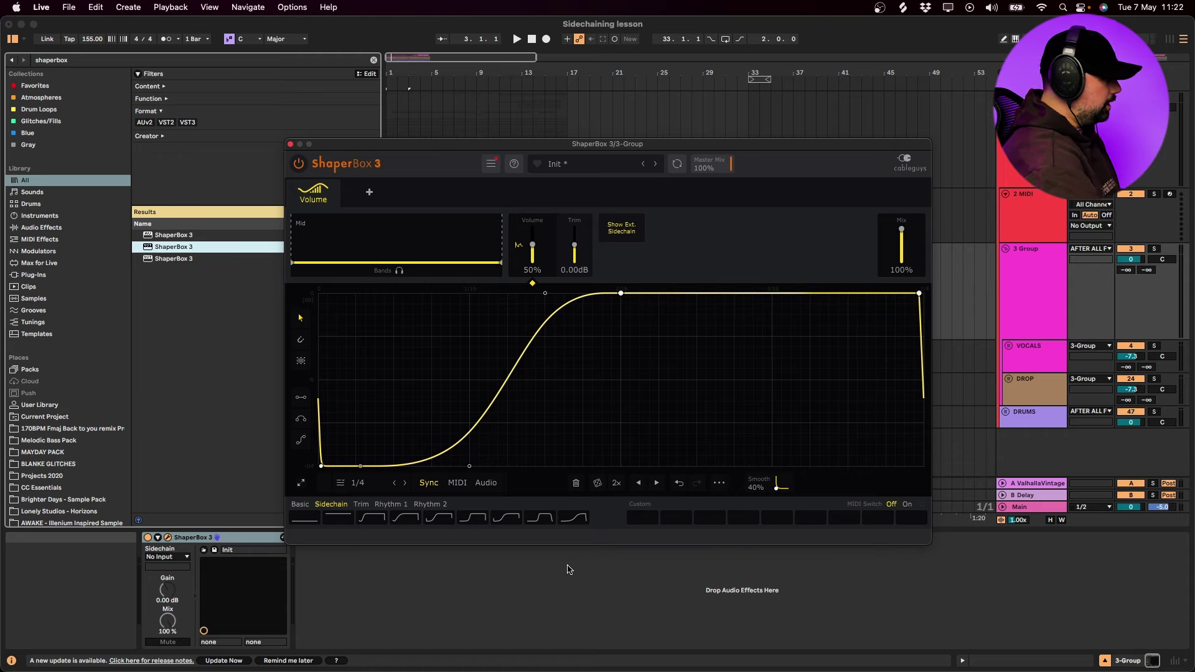
{"action": "left_click", "coordinate": [457, 483]}
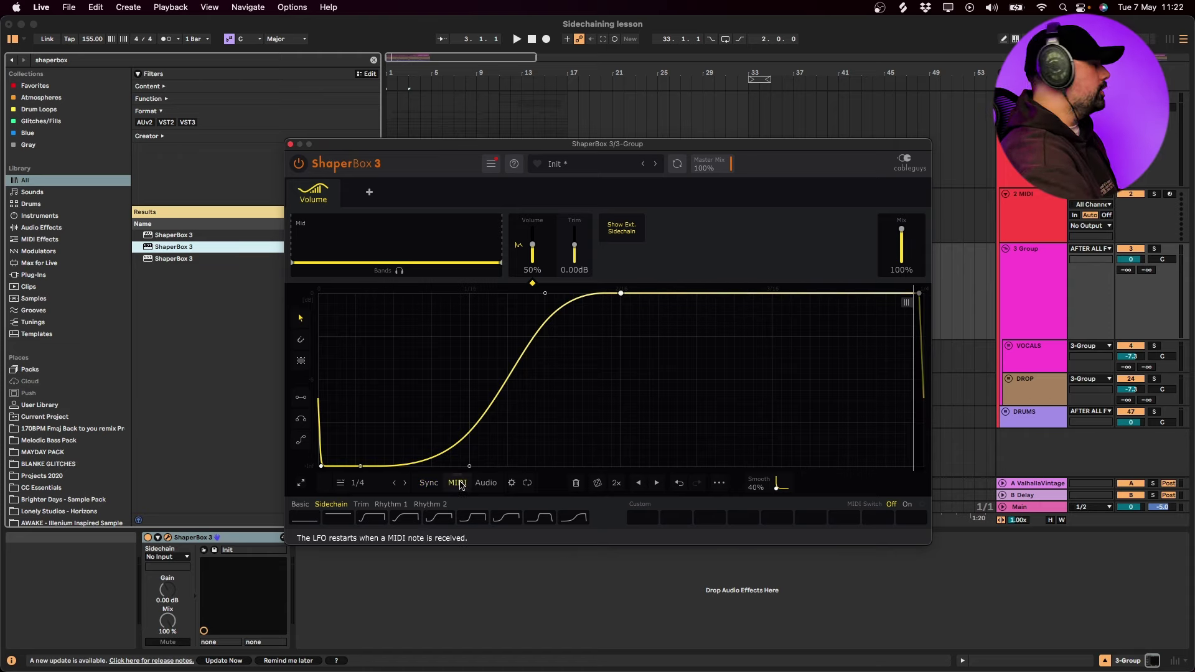
{"action": "key", "text": "super+alt+p"}
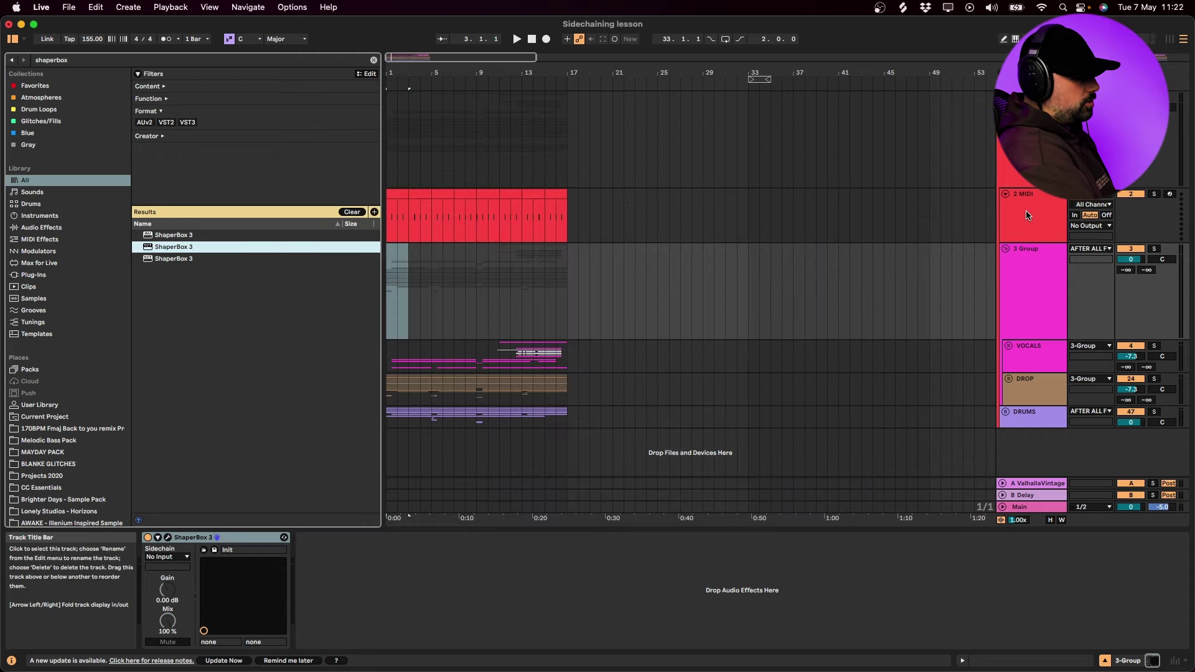
Route 2 MIDI's output to 3-Group targeting 1-ShaperBox 3, then select the group track.
{"action": "left_click", "coordinate": [1025, 215]}
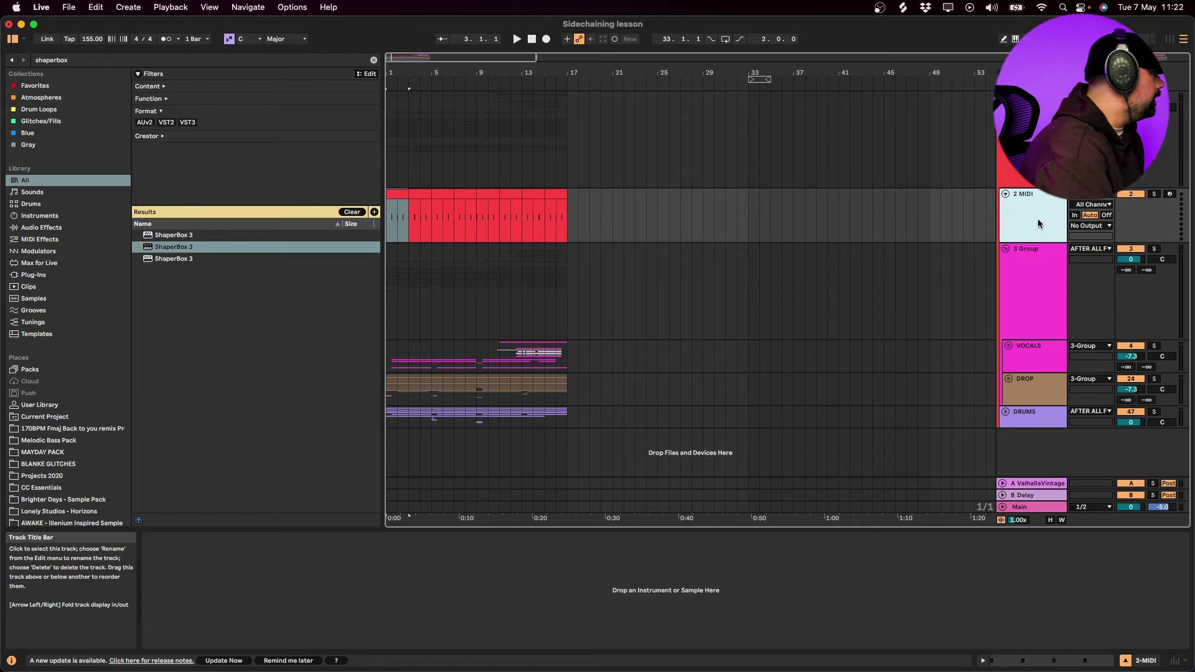
{"action": "left_click", "coordinate": [1072, 226]}
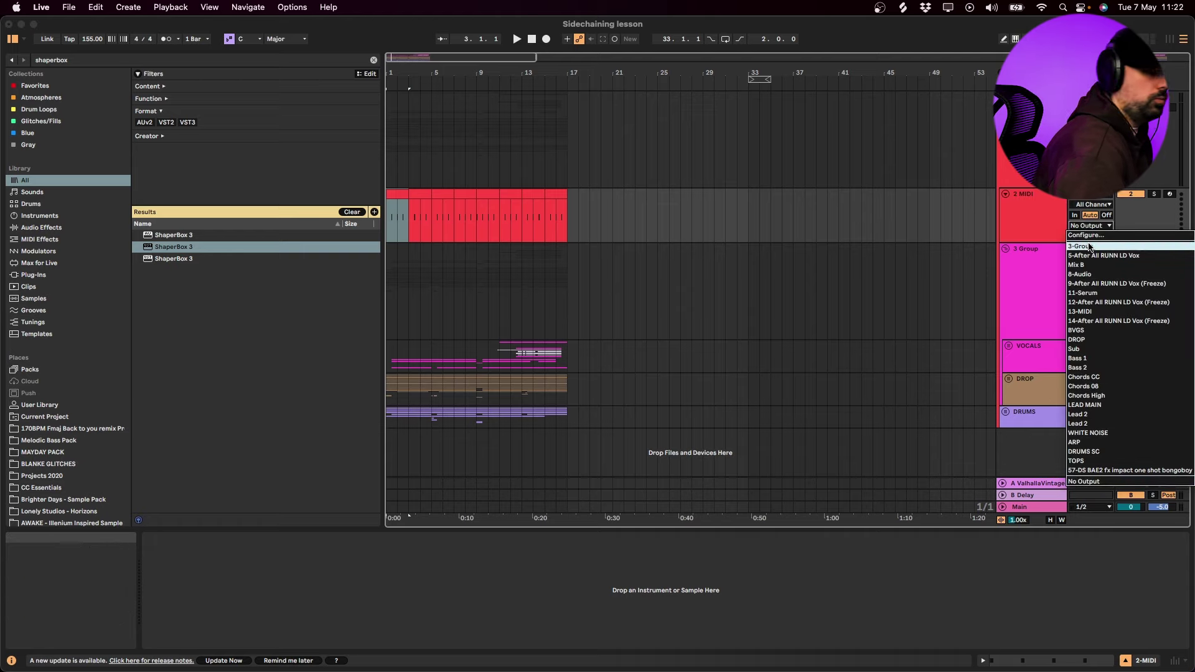
{"action": "left_click", "coordinate": [1074, 246]}
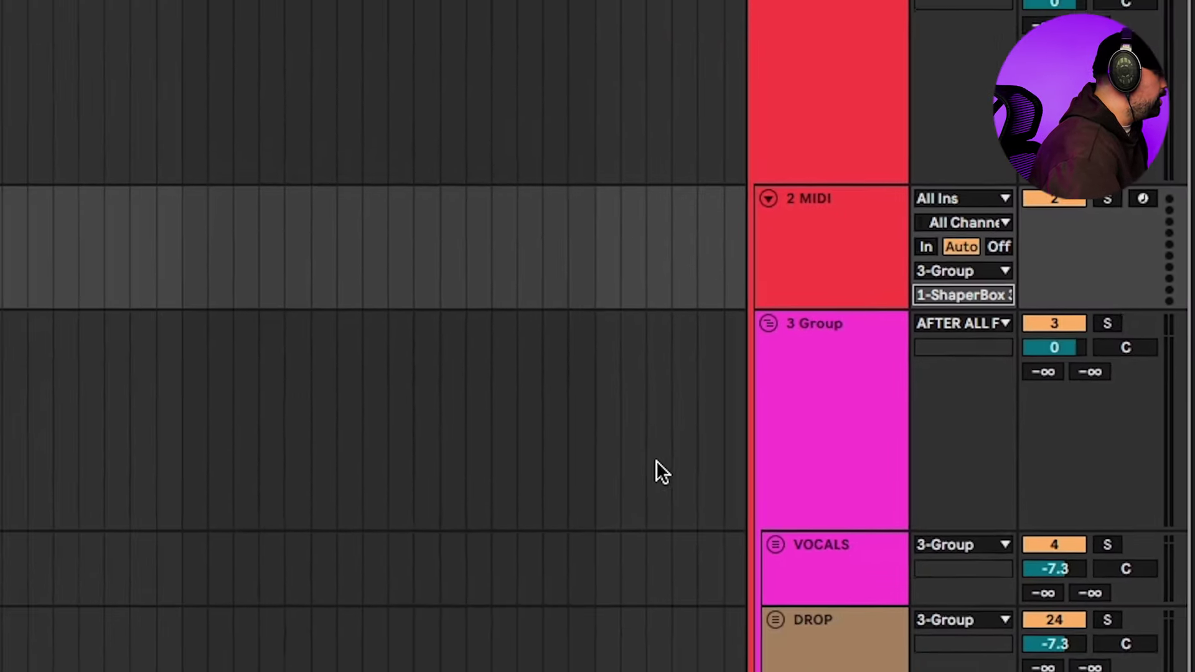
{"action": "left_click", "coordinate": [1030, 297]}
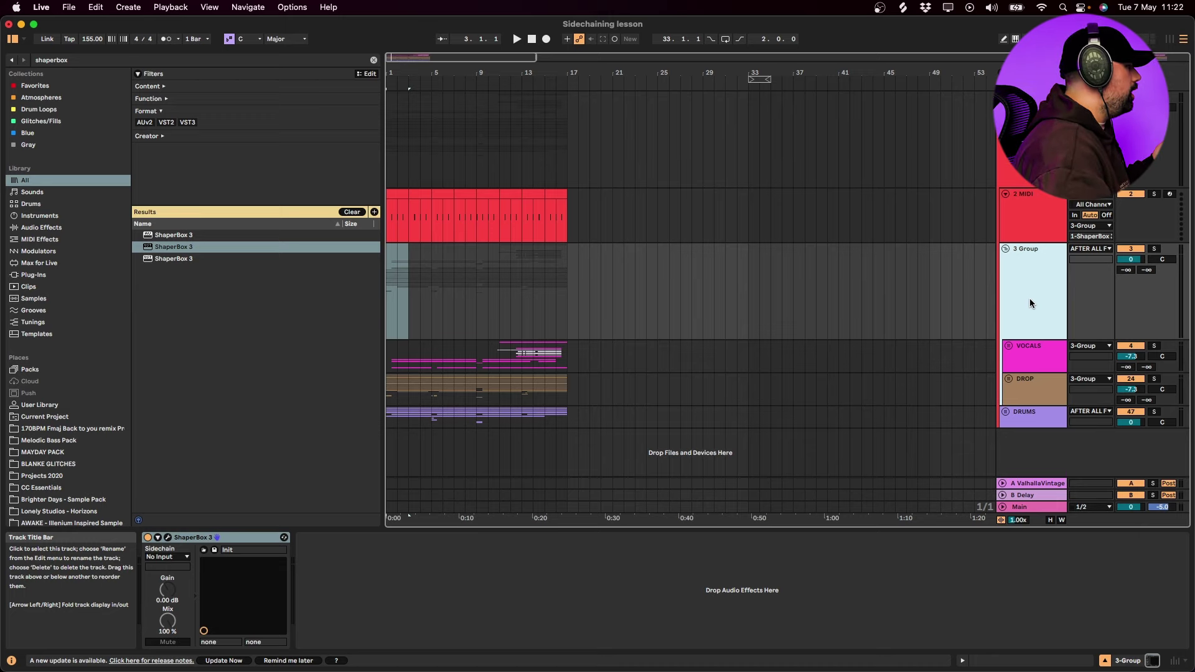
{"action": "left_click", "coordinate": [1099, 238]}
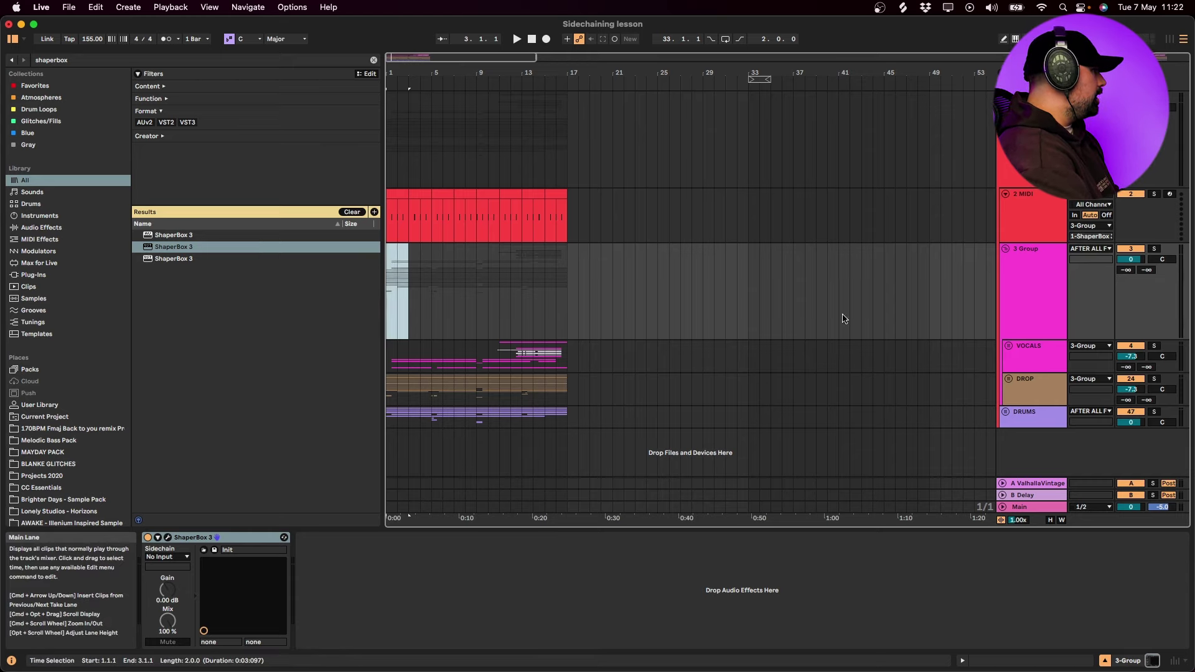
{"action": "left_click", "coordinate": [1023, 289]}
Bring up ShaperBox 3 during playback and set the ducking curve length to 1/2 bar.
{"action": "left_click", "coordinate": [167, 539]}
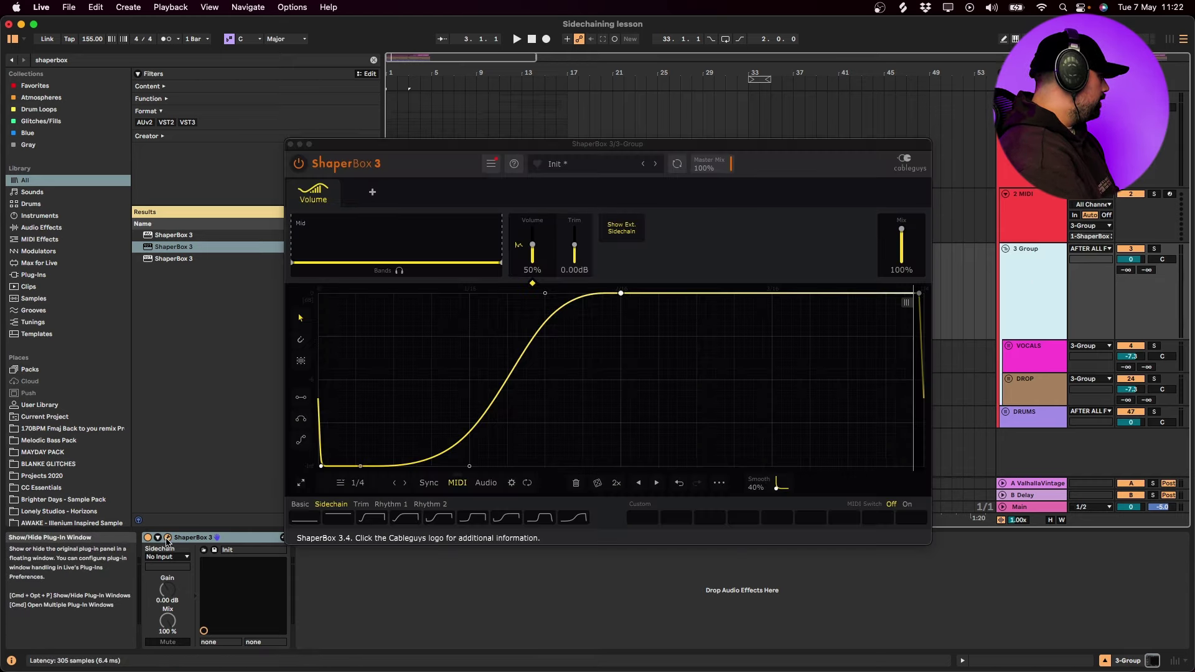
{"action": "key", "text": "space"}
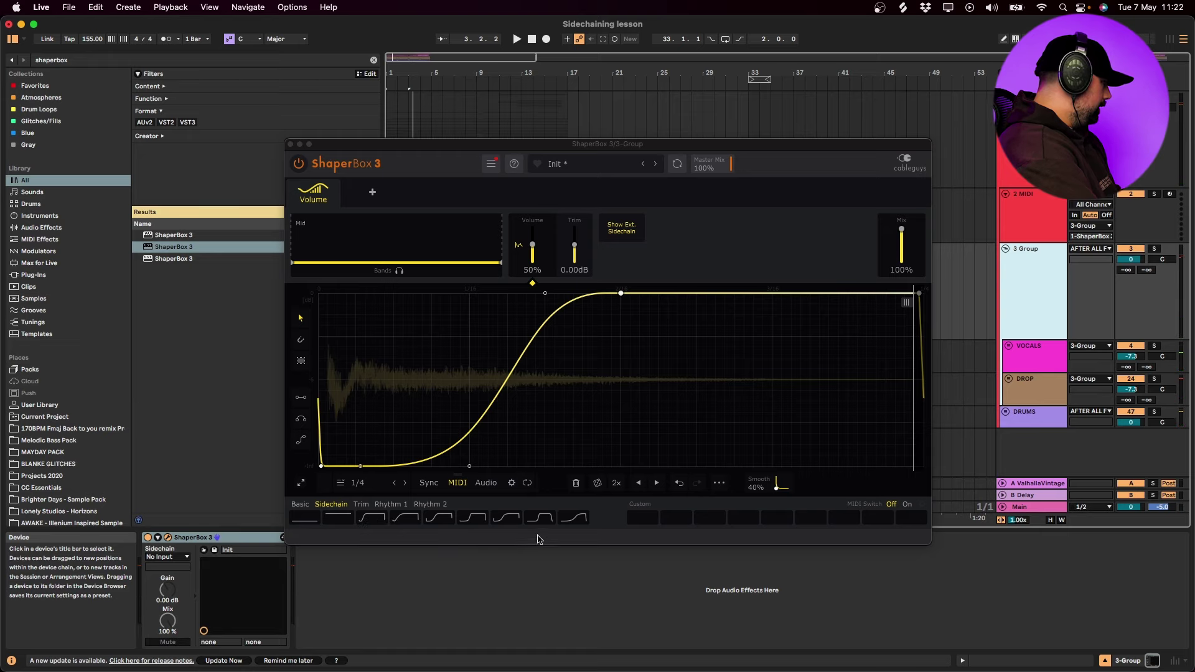
{"action": "left_click", "coordinate": [370, 540]}
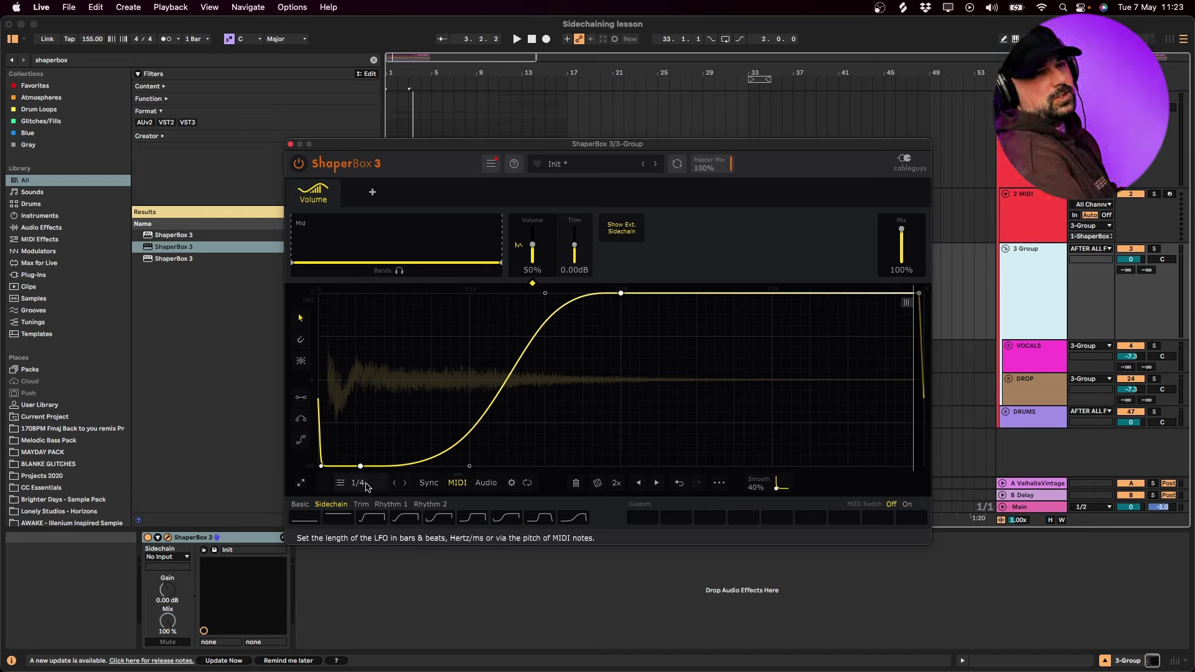
{"action": "left_click", "coordinate": [366, 487]}
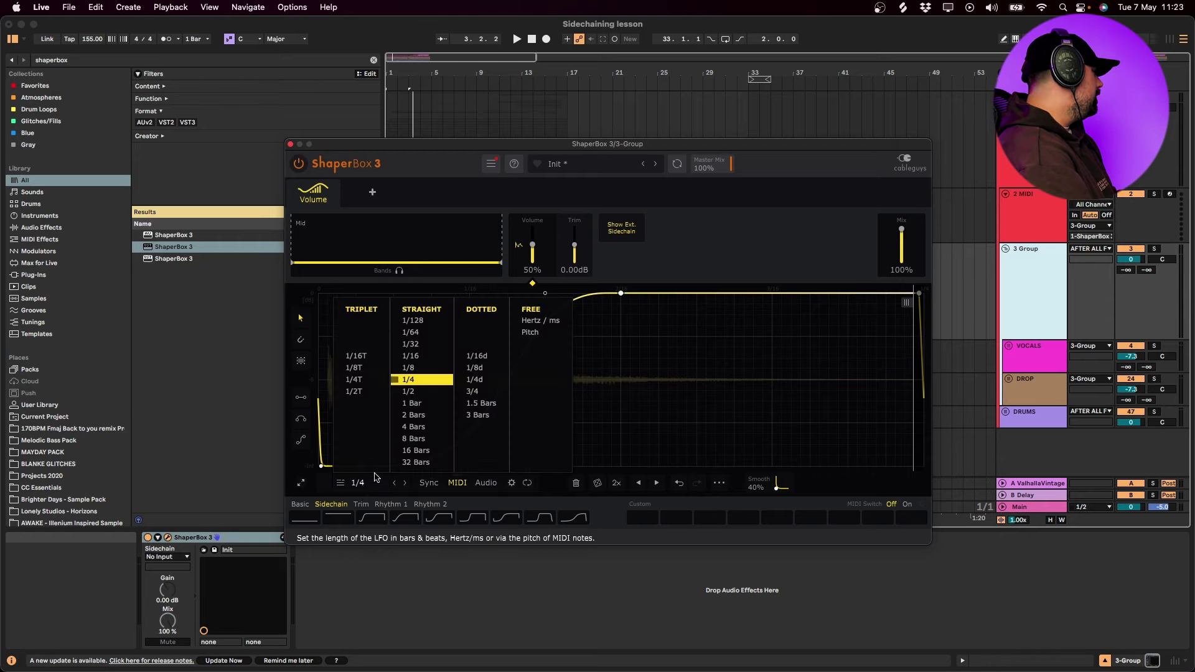
{"action": "left_click", "coordinate": [409, 391]}
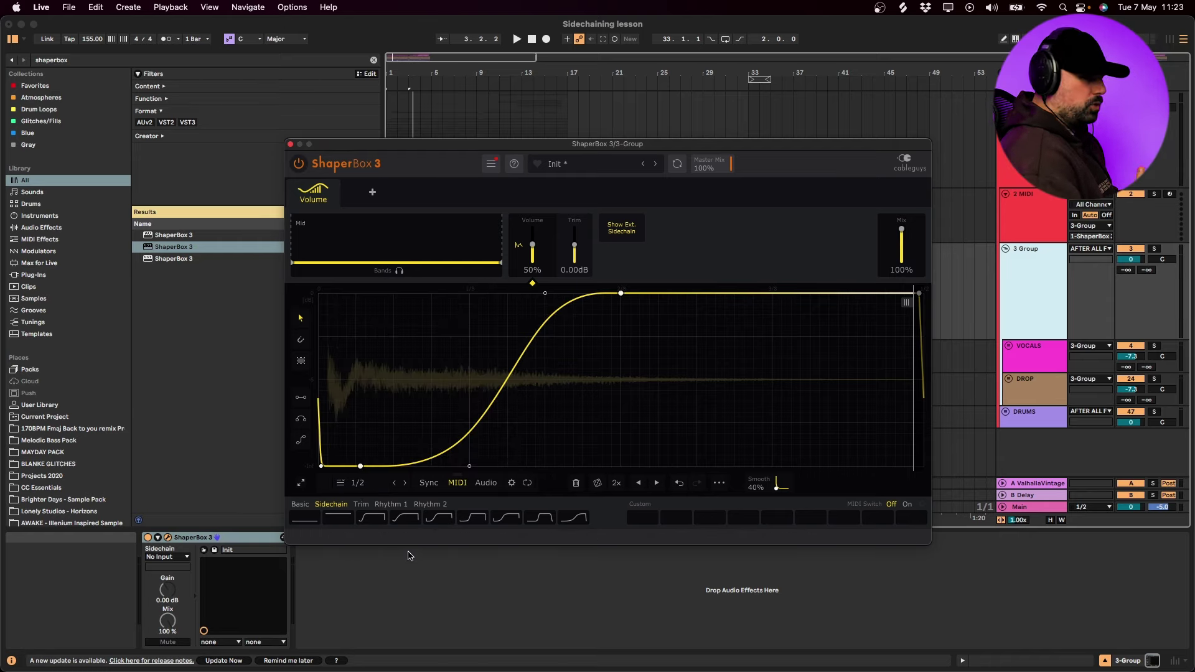
Audition the half-bar ducking against a 1/4 length, toggling playback to compare.
{"action": "key", "text": "space"}
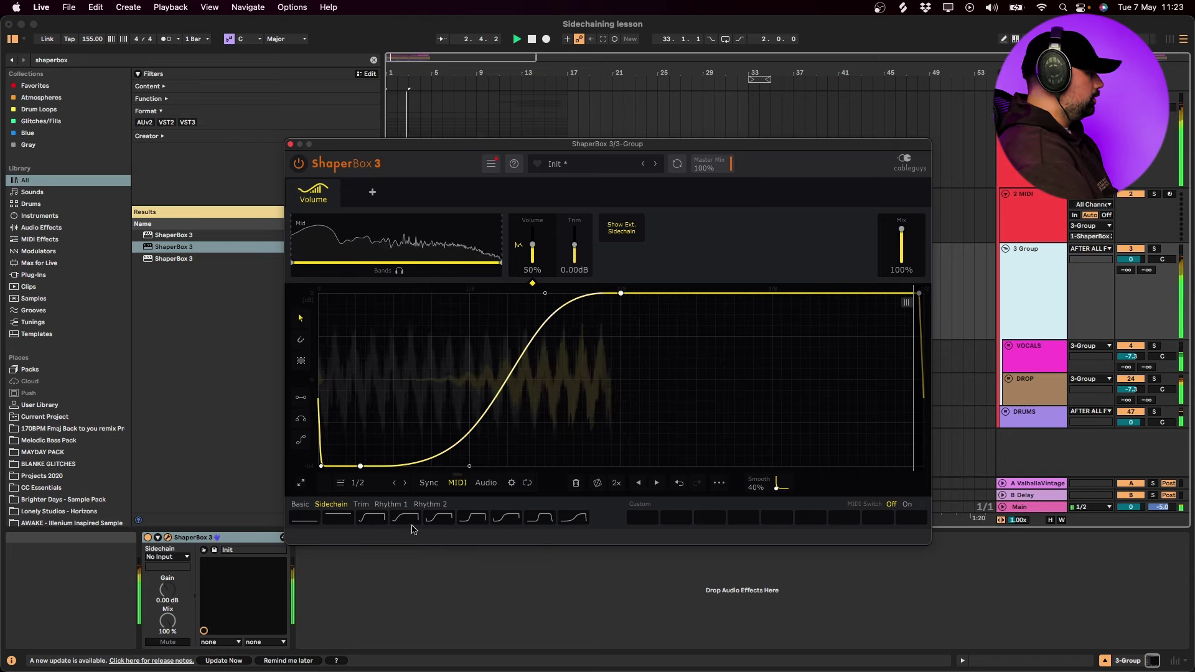
{"action": "key", "text": "space"}
{"action": "left_click", "coordinate": [406, 483]}
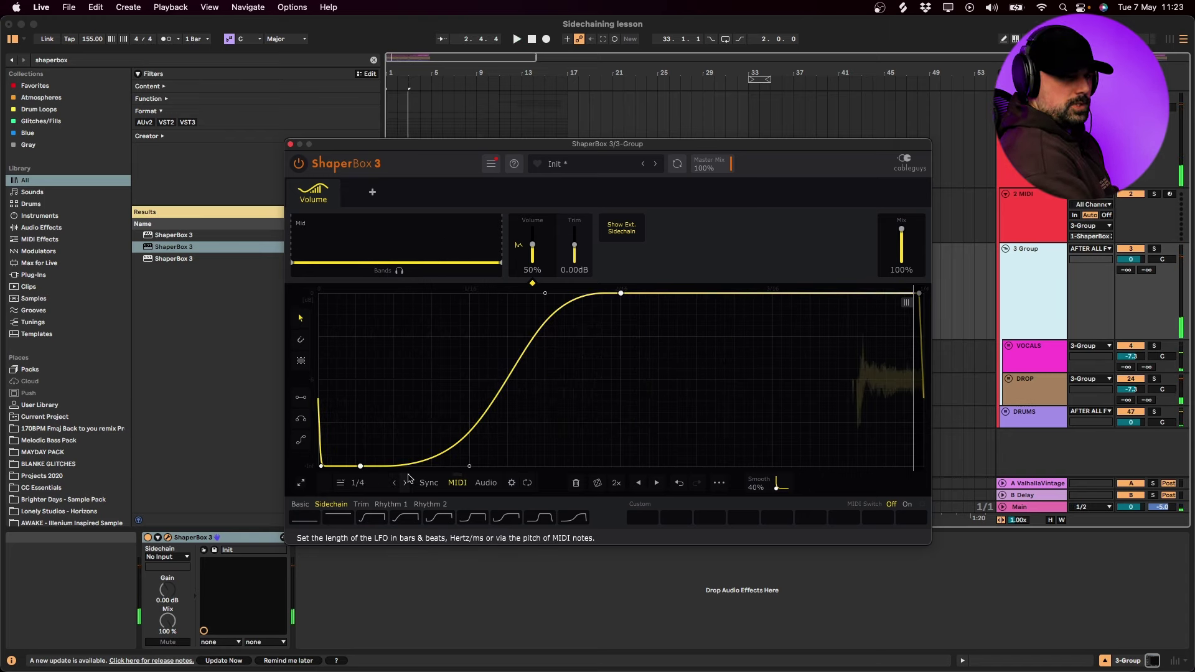
{"action": "key", "text": "space"}
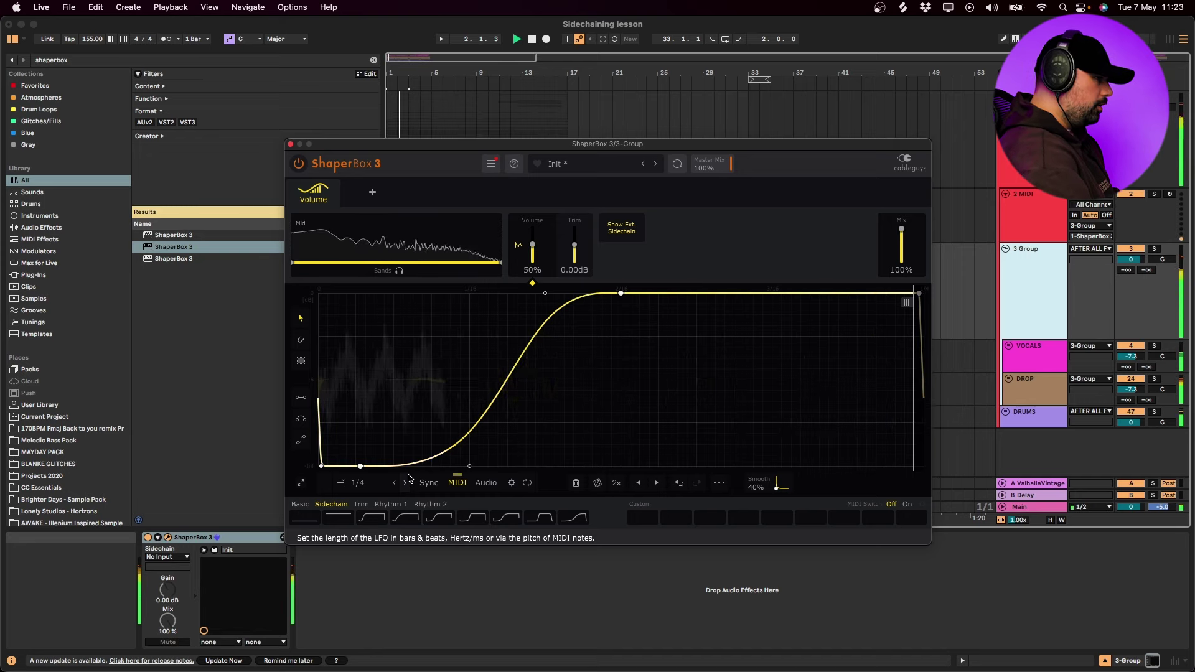
{"action": "key", "text": "space"}
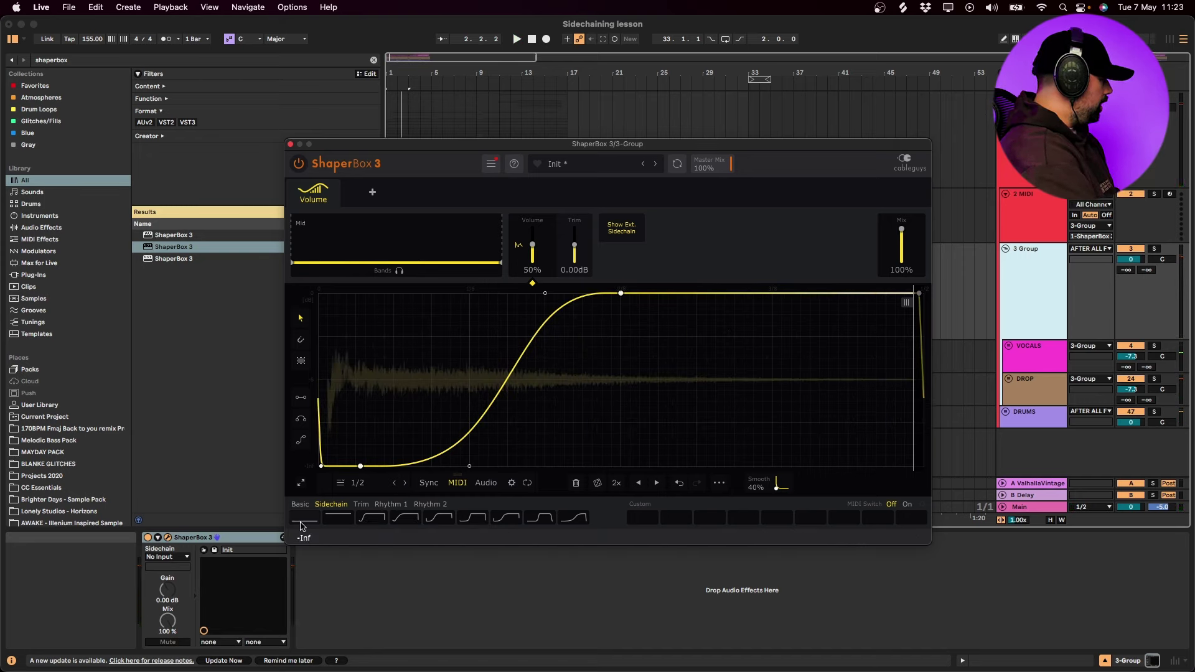
{"action": "key", "text": "space"}
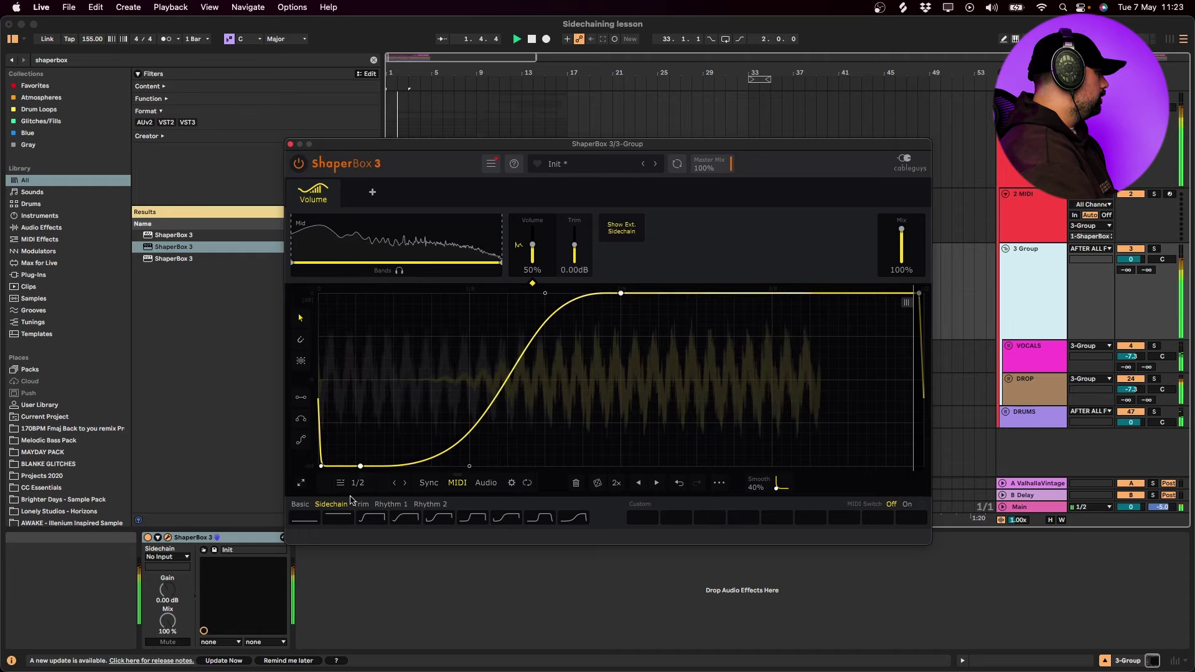
{"action": "key", "text": "space"}
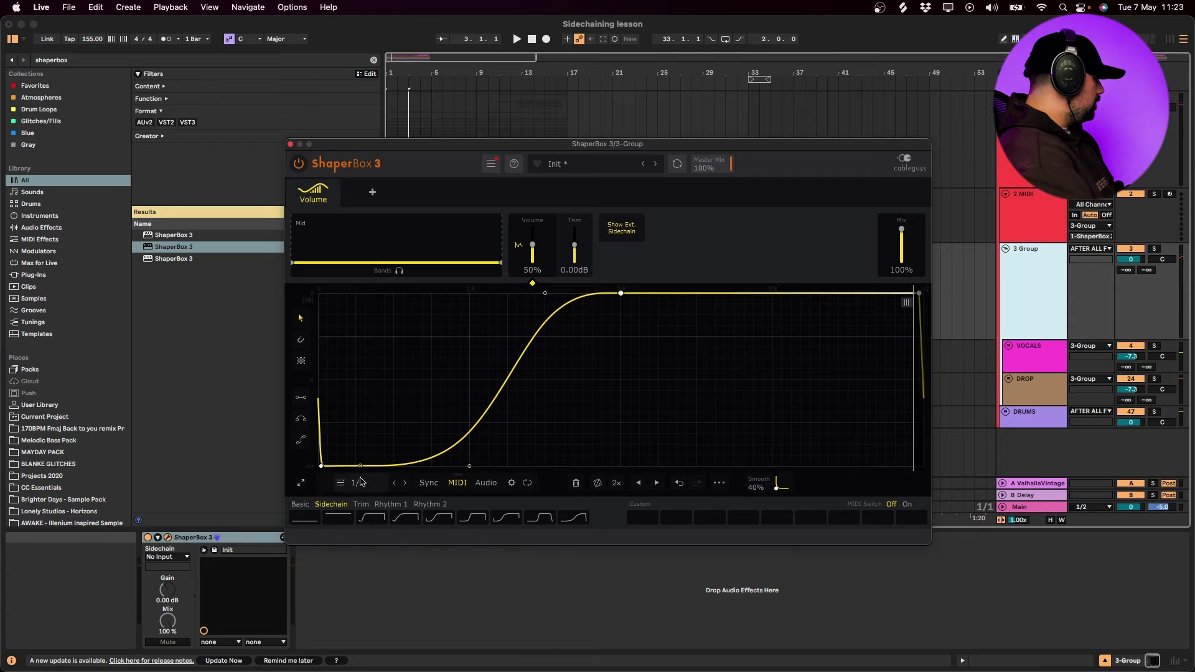
Keep the curve bottom at silence and set ShaperBox's sidechain source to the KICK track.
{"action": "mouse_move", "coordinate": [361, 464]}
{"action": "left_mouse_down"}
{"action": "mouse_move", "coordinate": [361, 405]}
{"action": "mouse_move", "coordinate": [368, 453]}
{"action": "mouse_move", "coordinate": [374, 430]}
{"action": "left_mouse_up"}
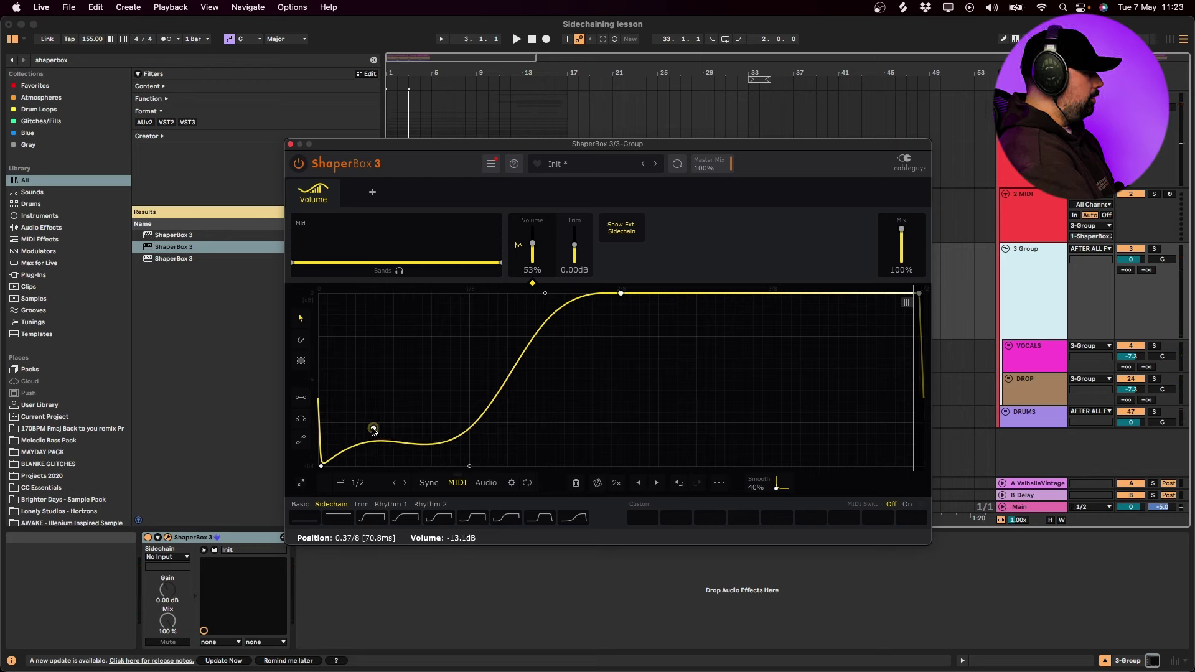
{"action": "mouse_move", "coordinate": [373, 429]}
{"action": "left_mouse_down"}
{"action": "mouse_move", "coordinate": [367, 467]}
{"action": "mouse_move", "coordinate": [379, 465]}
{"action": "left_mouse_up"}
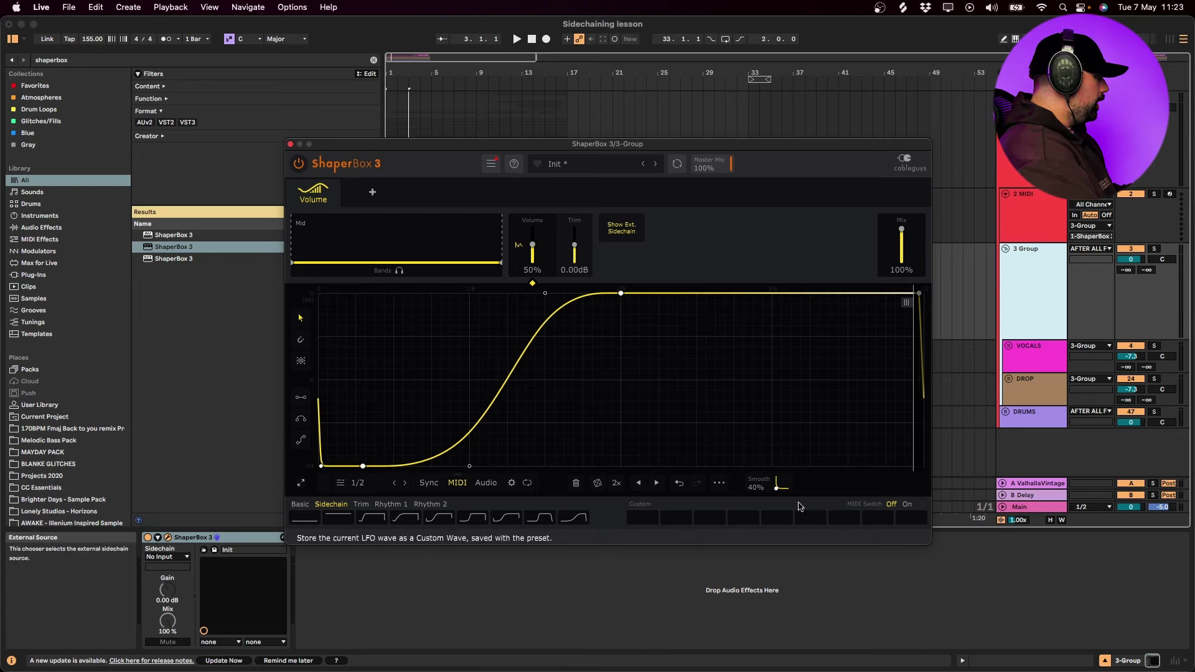
{"action": "left_click", "coordinate": [1007, 412]}
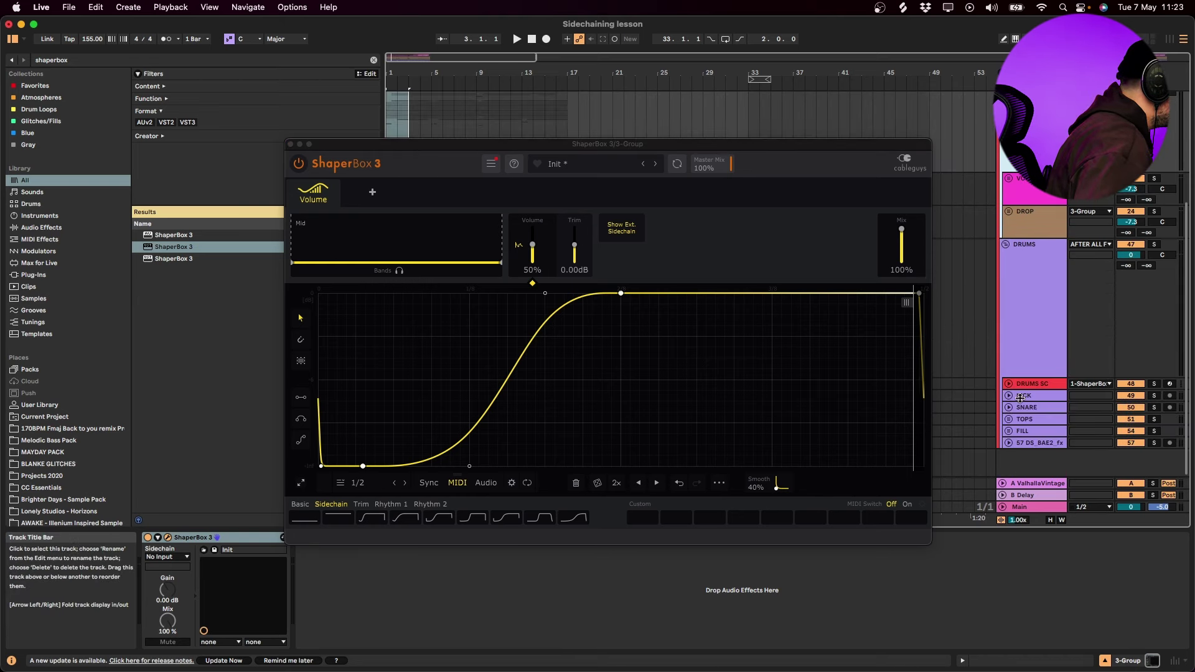
{"action": "left_click", "coordinate": [167, 556]}
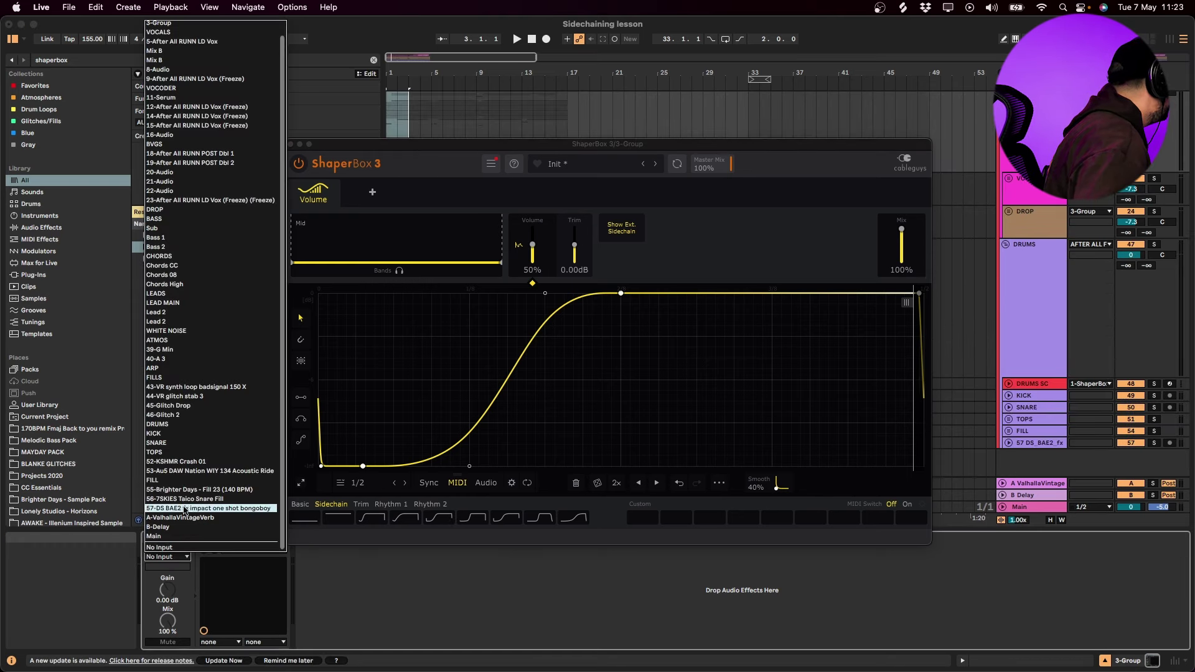
{"action": "left_click", "coordinate": [186, 442]}
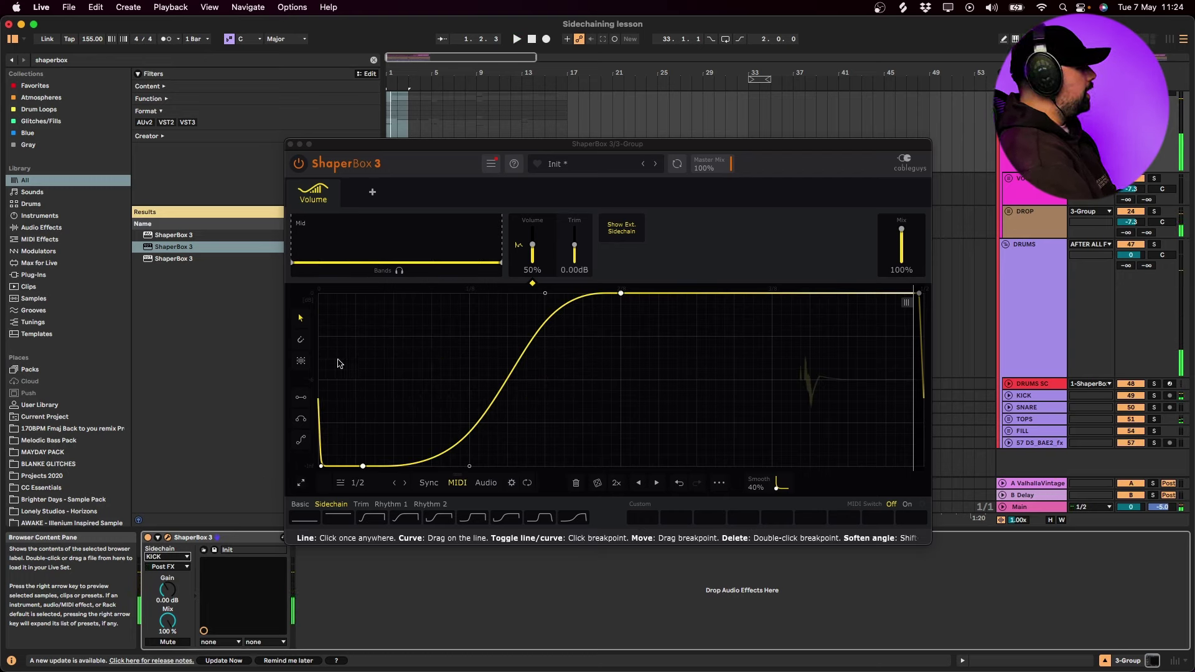
{"action": "key", "text": "space"}
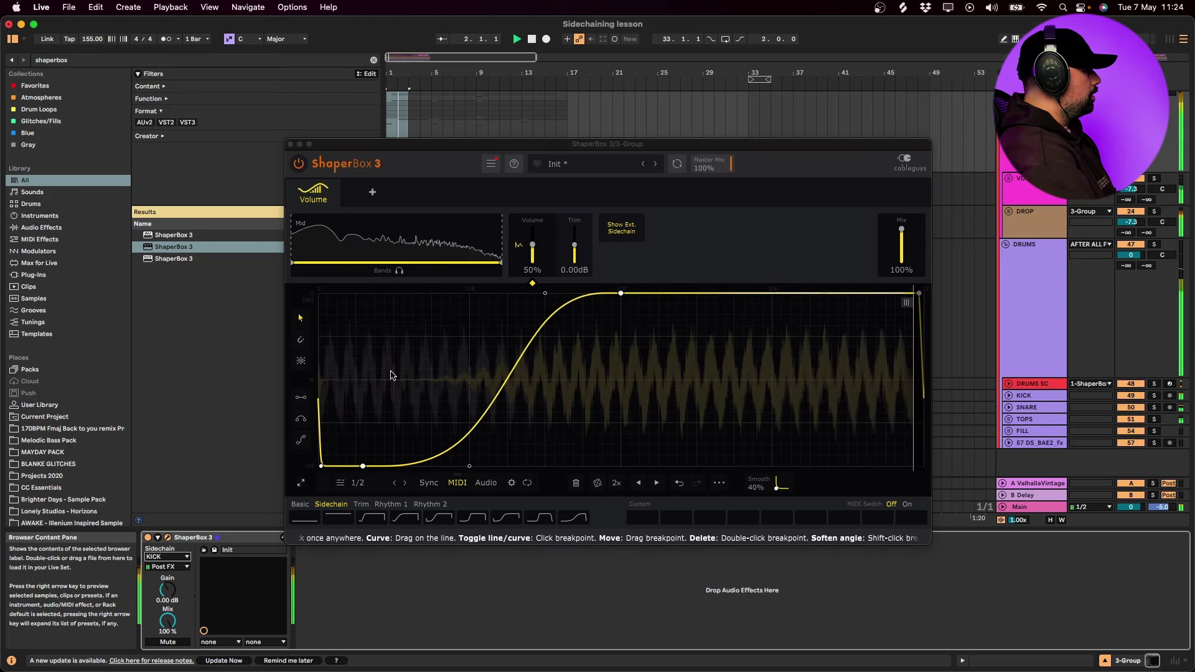
Shift the dip's bottom point so it lines up with the kick, auditioning with playback.
{"action": "key", "text": "space"}
{"action": "left_click_drag", "start_coordinate": [363, 465], "coordinate": [332, 466]}
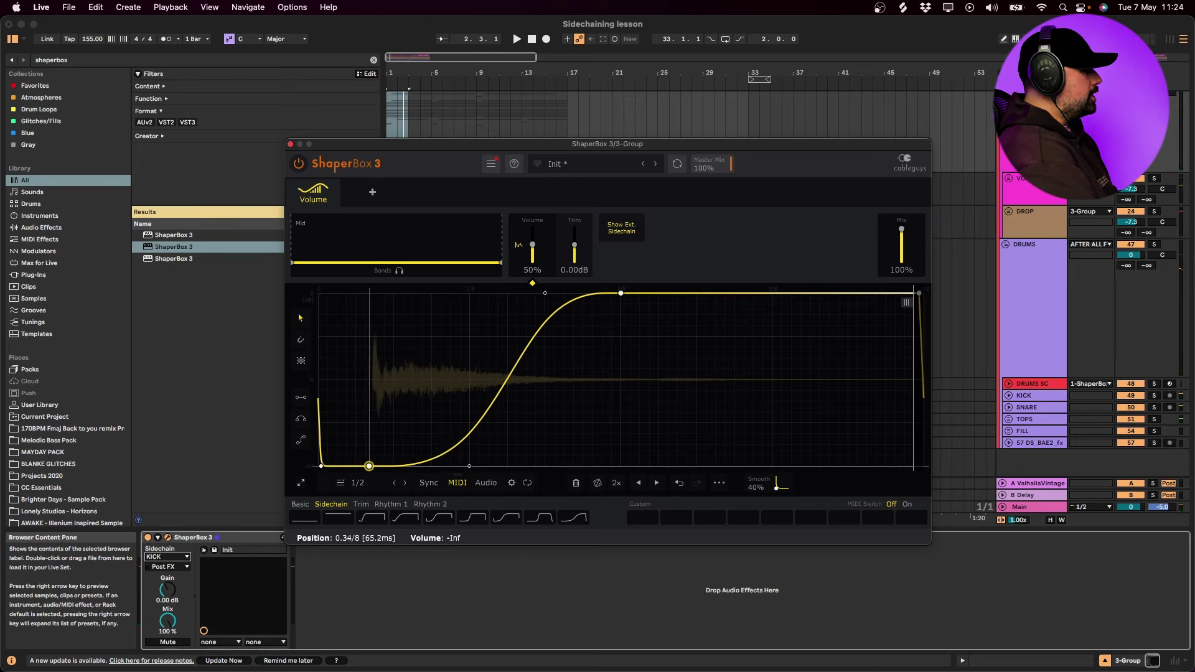
{"action": "key", "text": "space"}
{"action": "left_click_drag", "start_coordinate": [356, 466], "coordinate": [350, 466]}
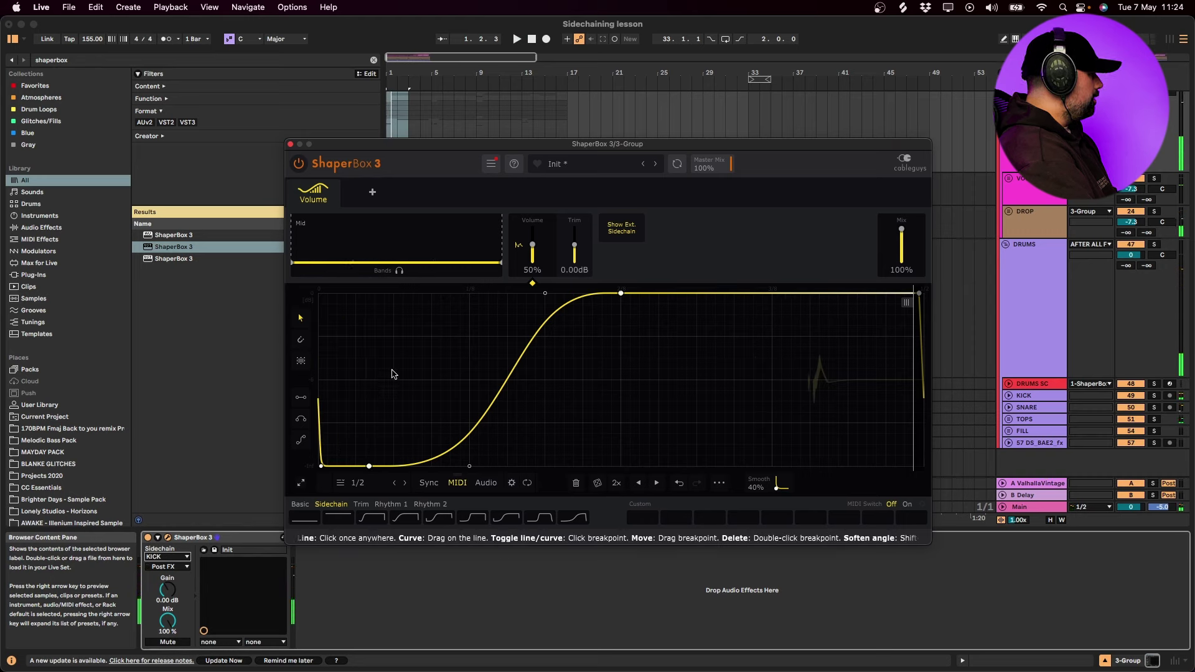
{"action": "left_click_drag", "start_coordinate": [369, 465], "coordinate": [384, 465]}
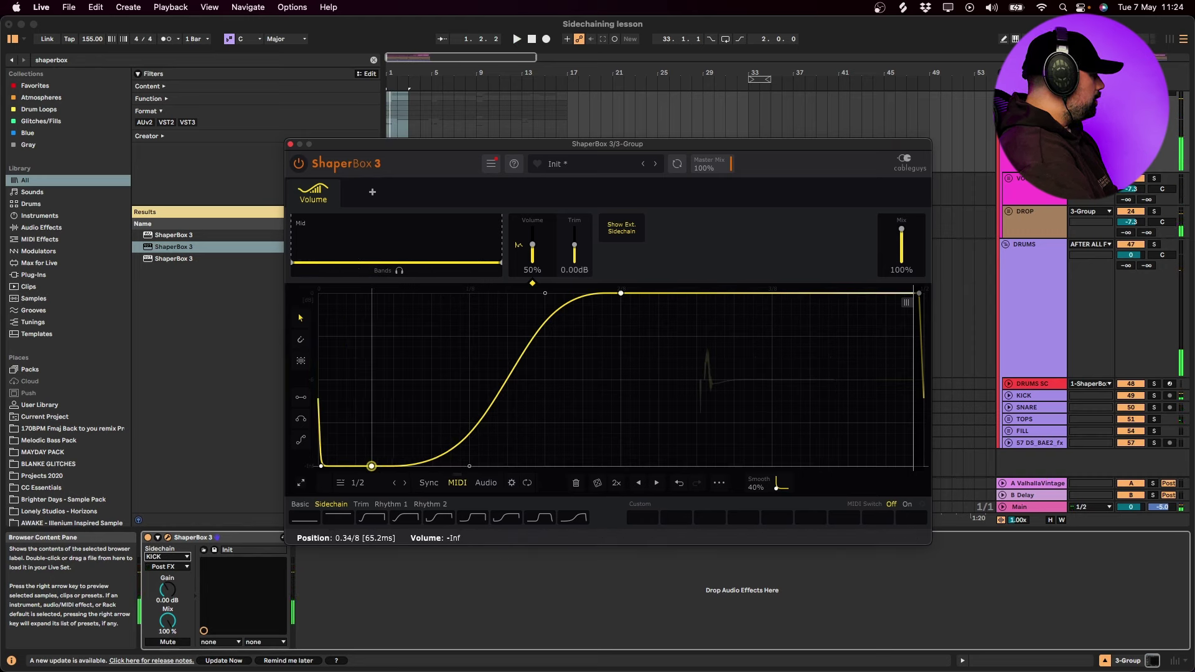
{"action": "key", "text": "space"}
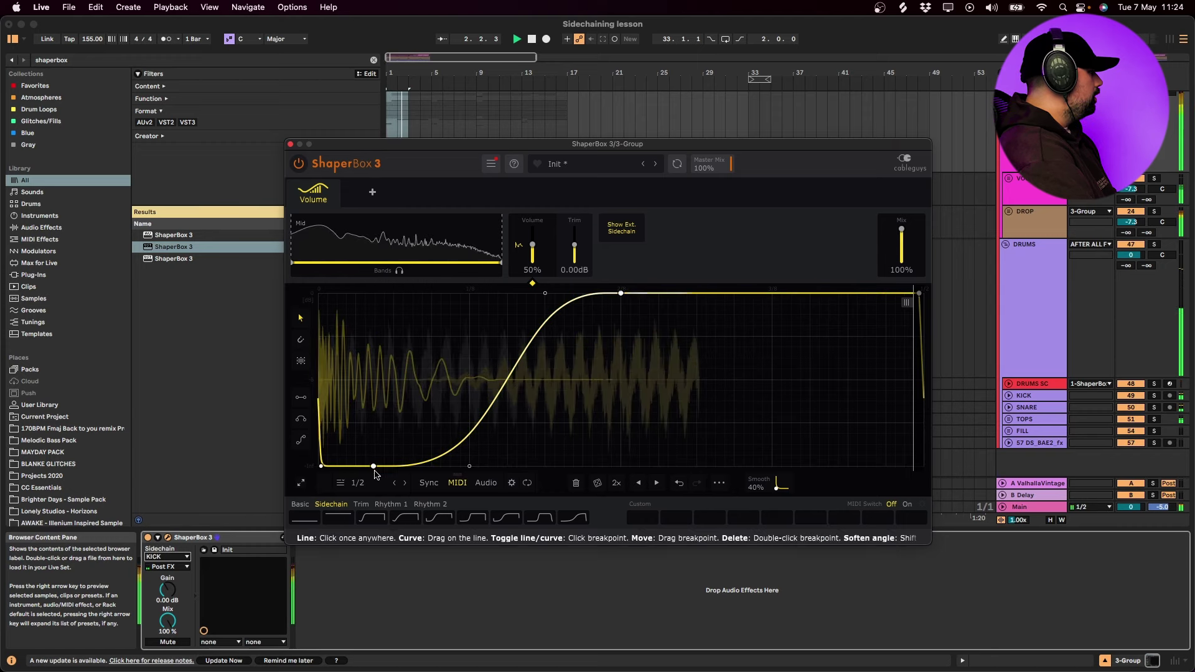
{"action": "key", "text": "space"}
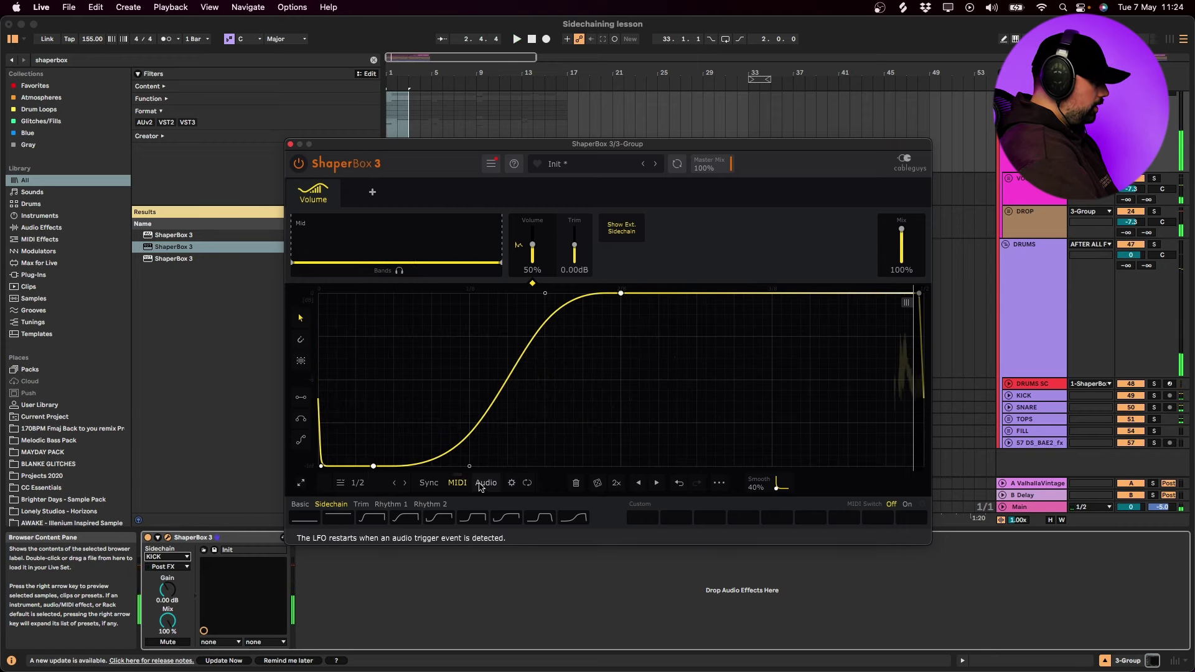
Adjust the curve's rise after the dip so the level recovers sooner, checking by ear.
{"action": "left_click_drag", "start_coordinate": [469, 467], "coordinate": [533, 464]}
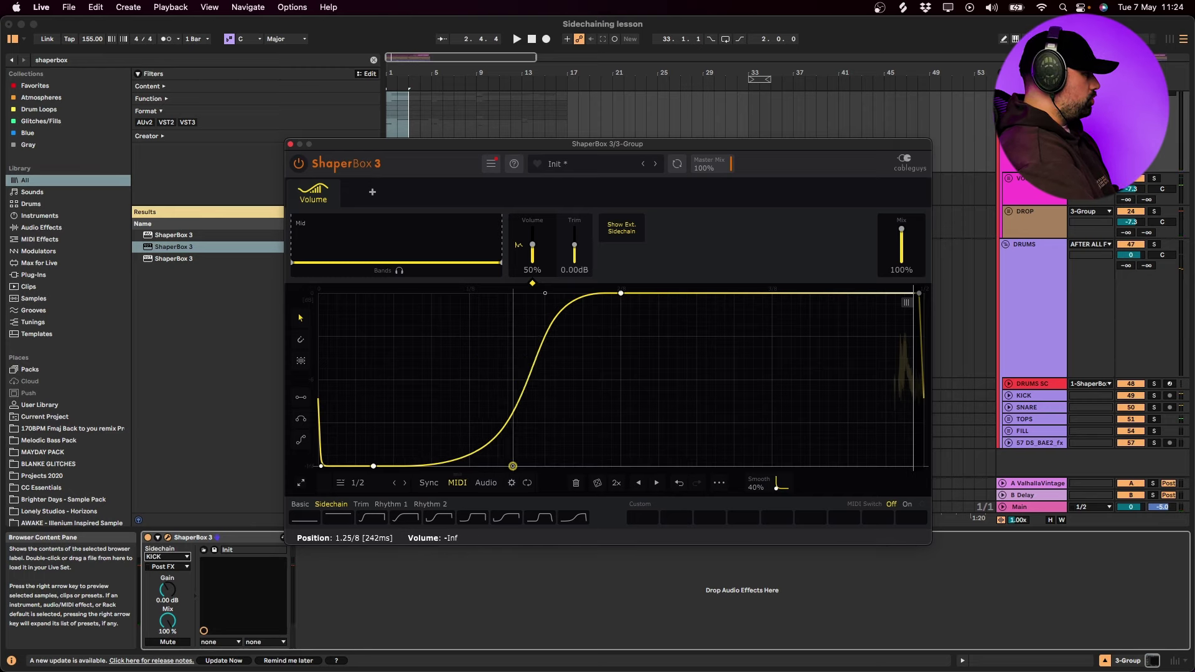
{"action": "key", "text": "space"}
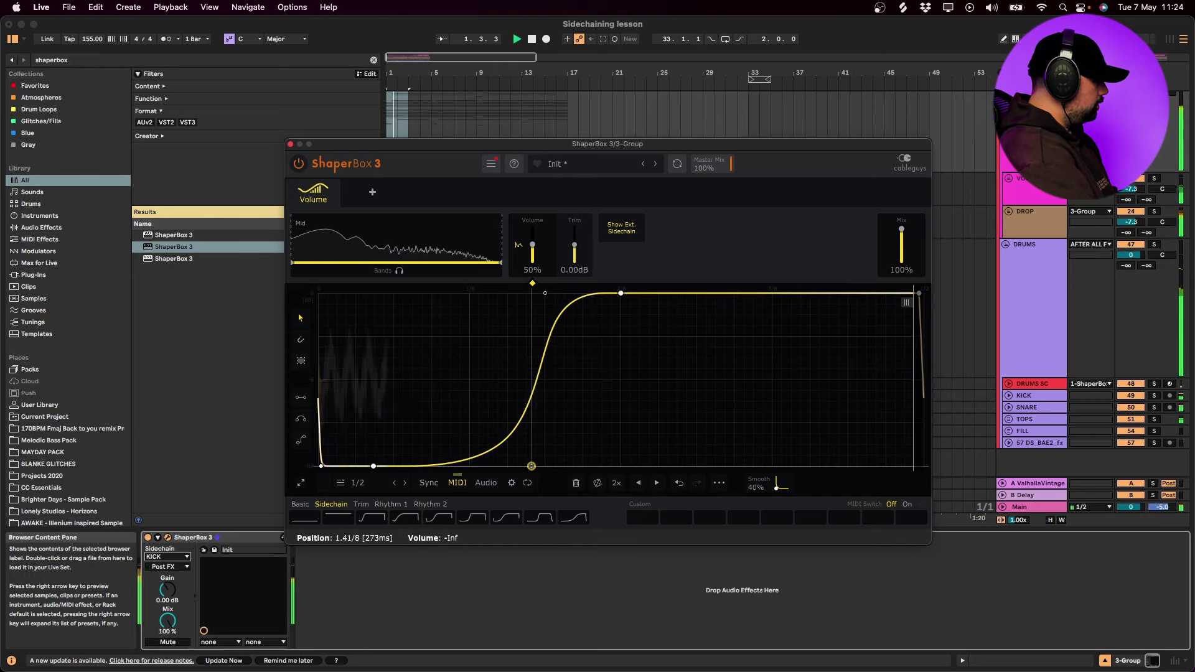
{"action": "mouse_move", "coordinate": [532, 469]}
{"action": "left_mouse_down"}
{"action": "mouse_move", "coordinate": [383, 466]}
{"action": "mouse_move", "coordinate": [451, 459]}
{"action": "left_mouse_up"}
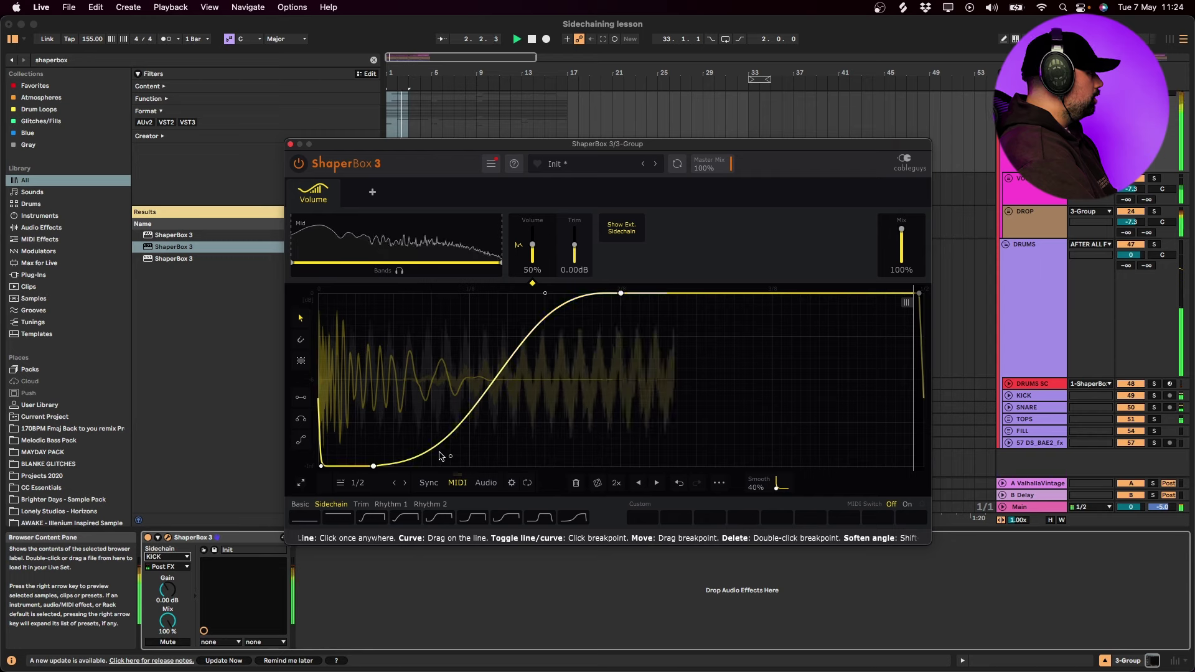
{"action": "key", "text": "space"}
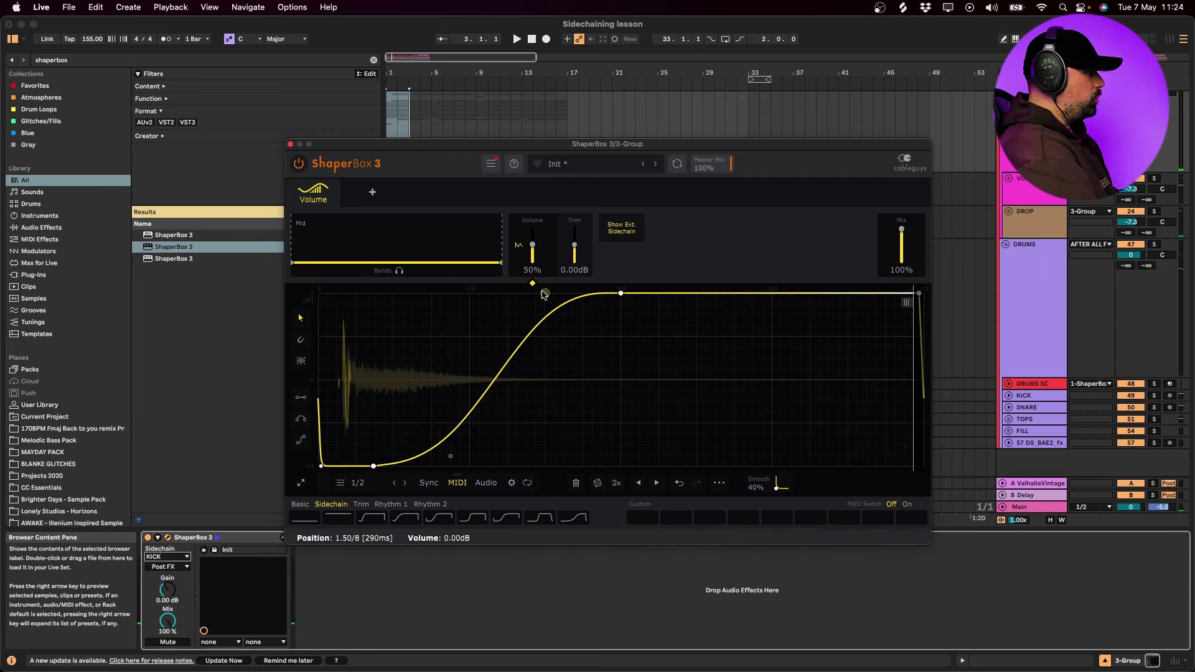
{"action": "left_click_drag", "start_coordinate": [545, 294], "coordinate": [450, 293]}
{"action": "key", "text": "space"}
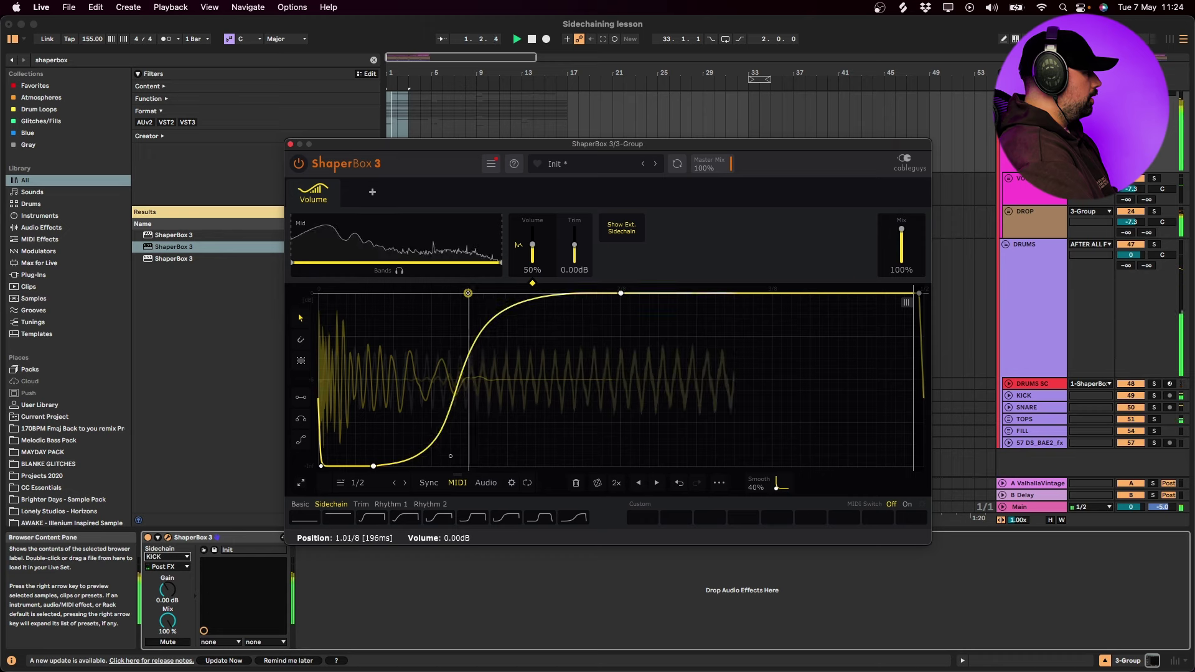
{"action": "left_click_drag", "start_coordinate": [451, 294], "coordinate": [566, 293]}
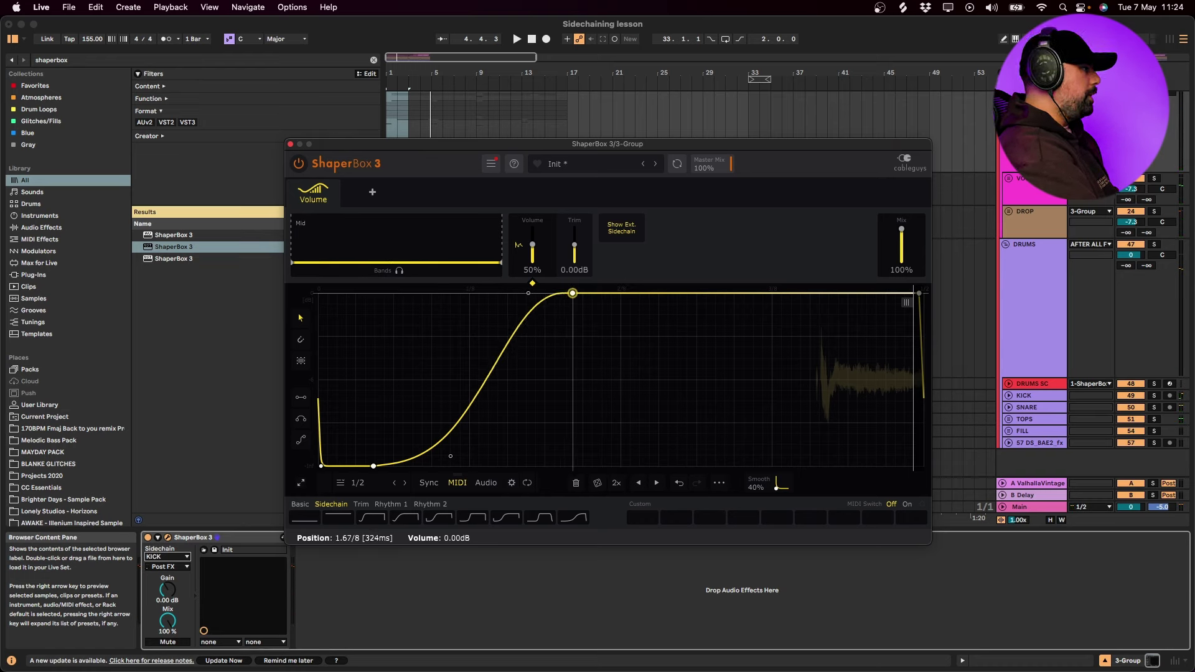
{"action": "key", "text": "space"}
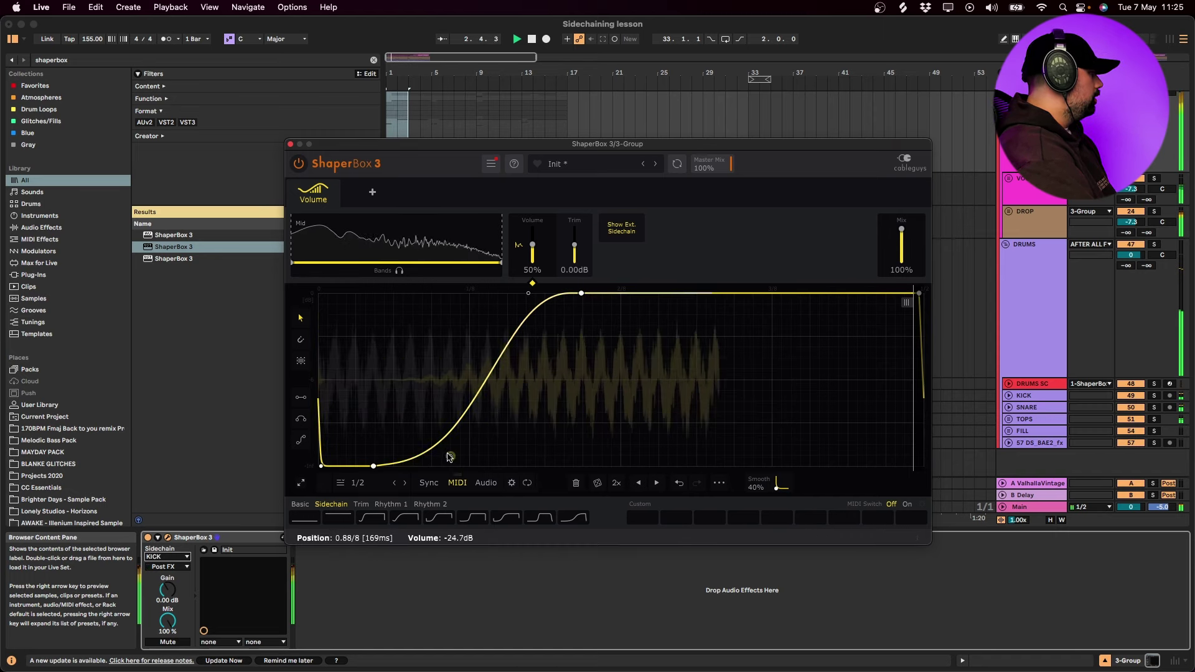
{"action": "key", "text": "space"}
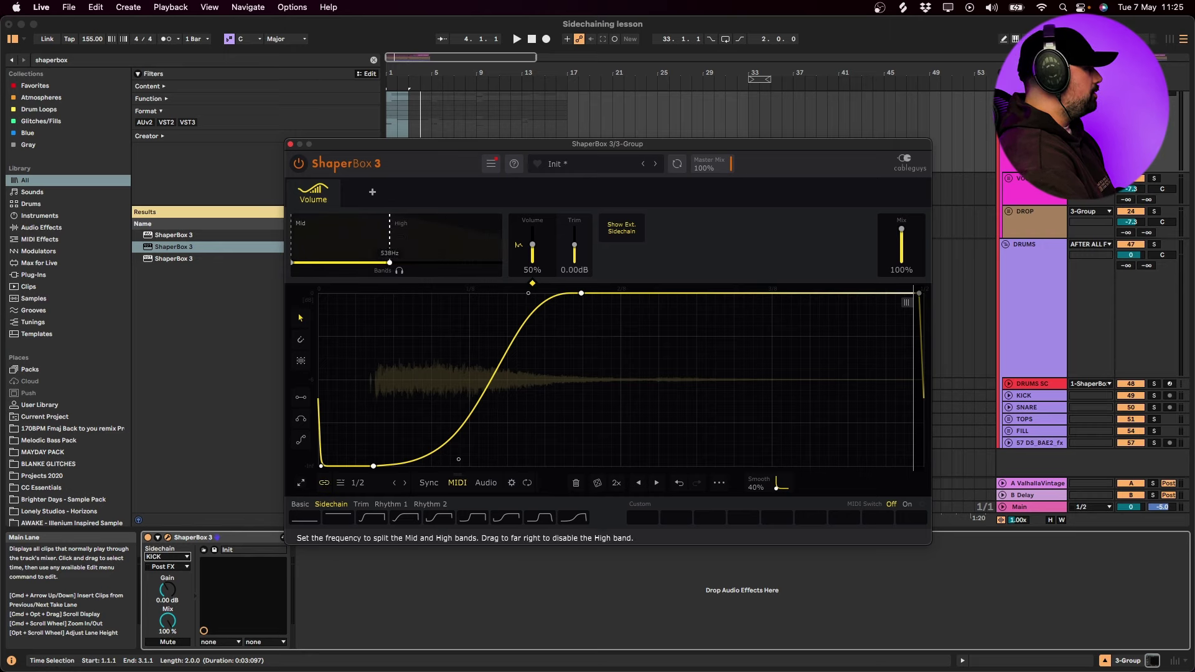
Listen to the High band soloed, then return to editing the Mid band.
{"action": "key", "text": "space"}
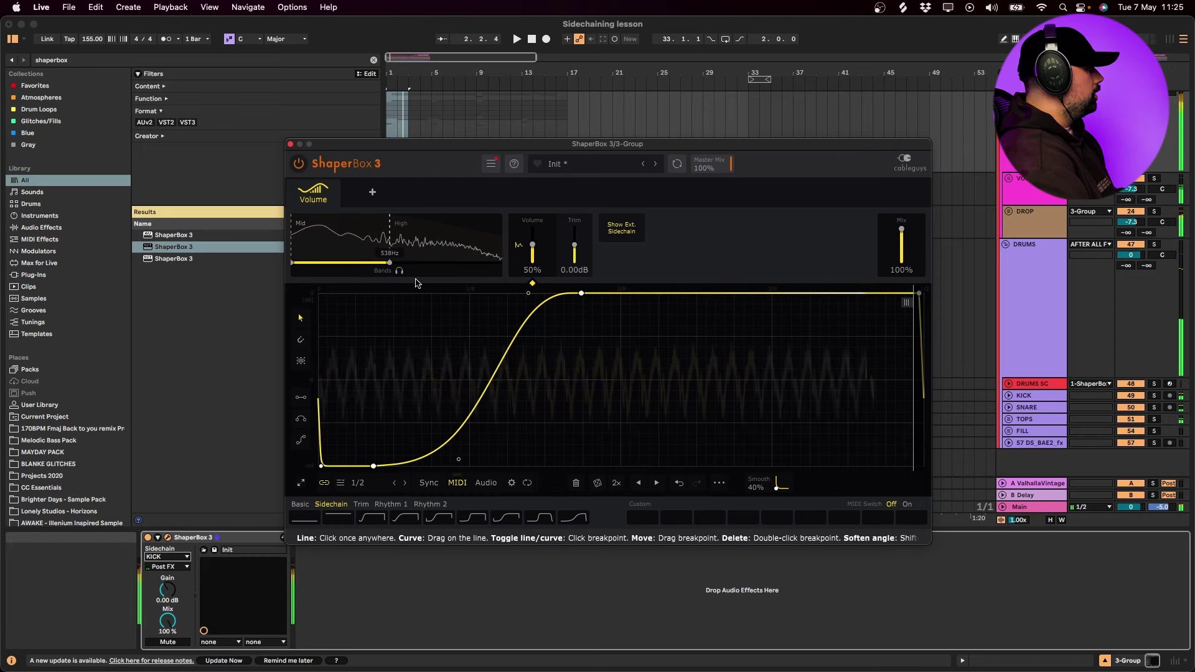
{"action": "left_click", "coordinate": [423, 247]}
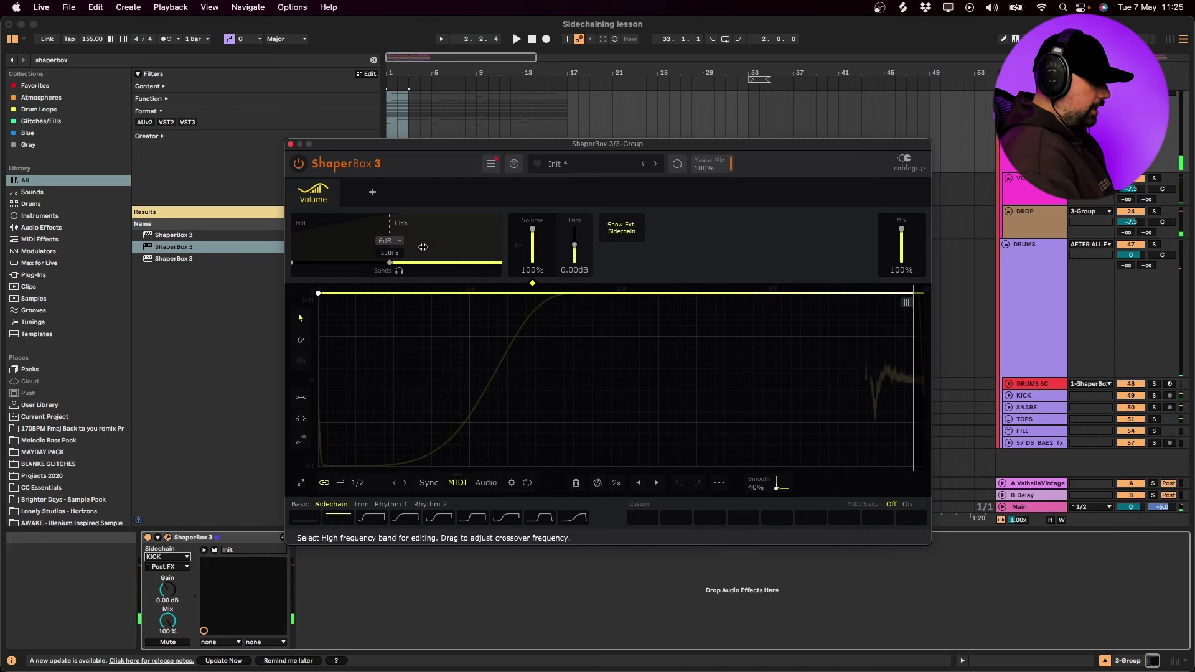
{"action": "key", "text": "space"}
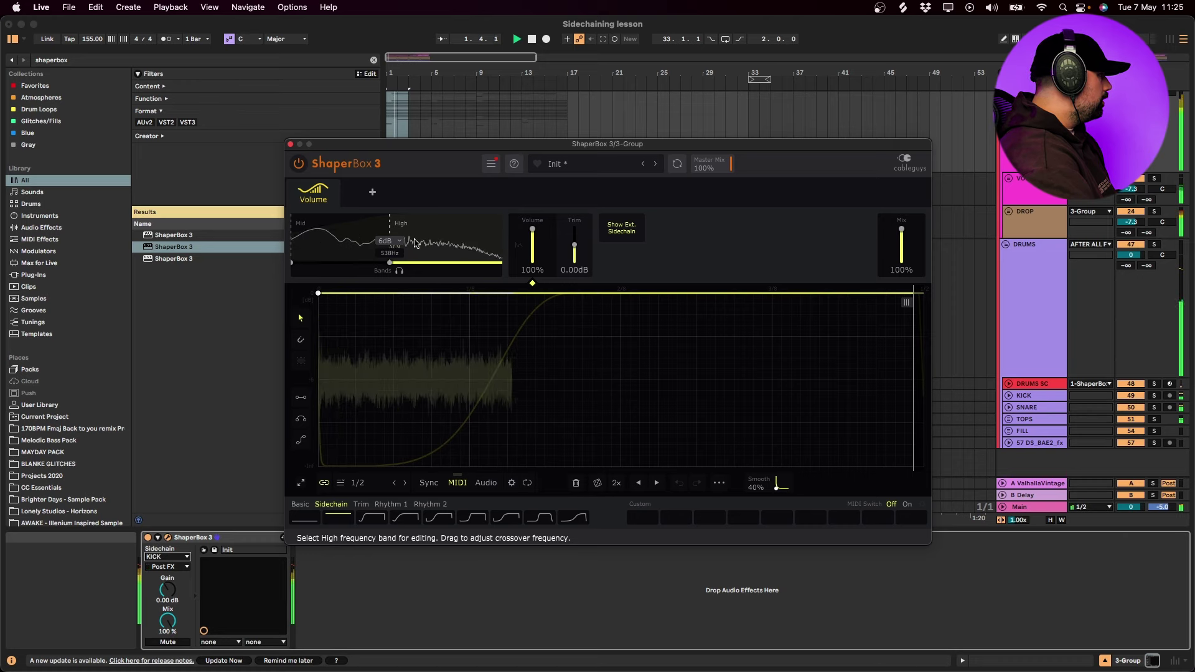
{"action": "left_click", "coordinate": [399, 270]}
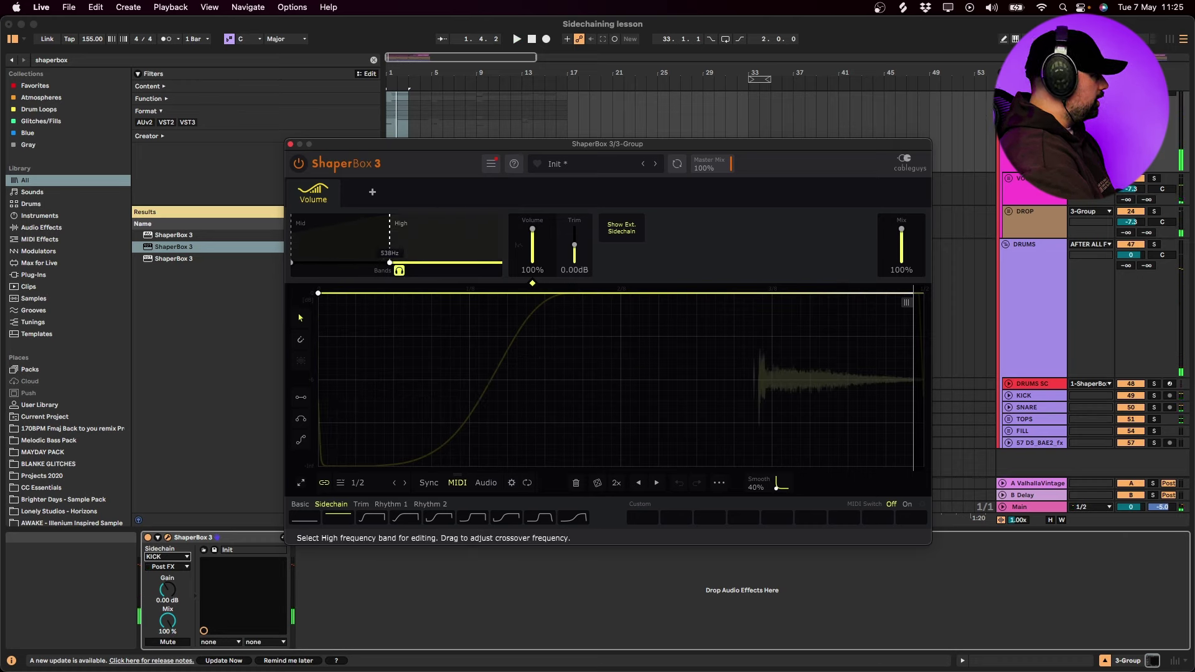
{"action": "left_click", "coordinate": [340, 243]}
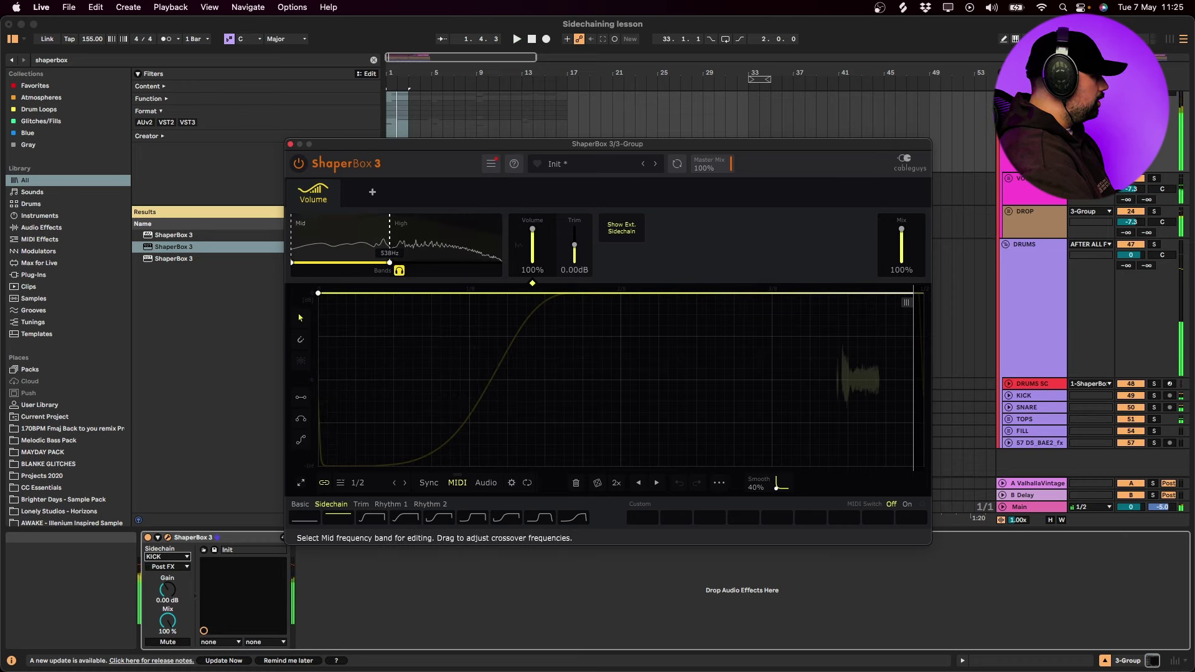
{"action": "mouse_move", "coordinate": [370, 248]}
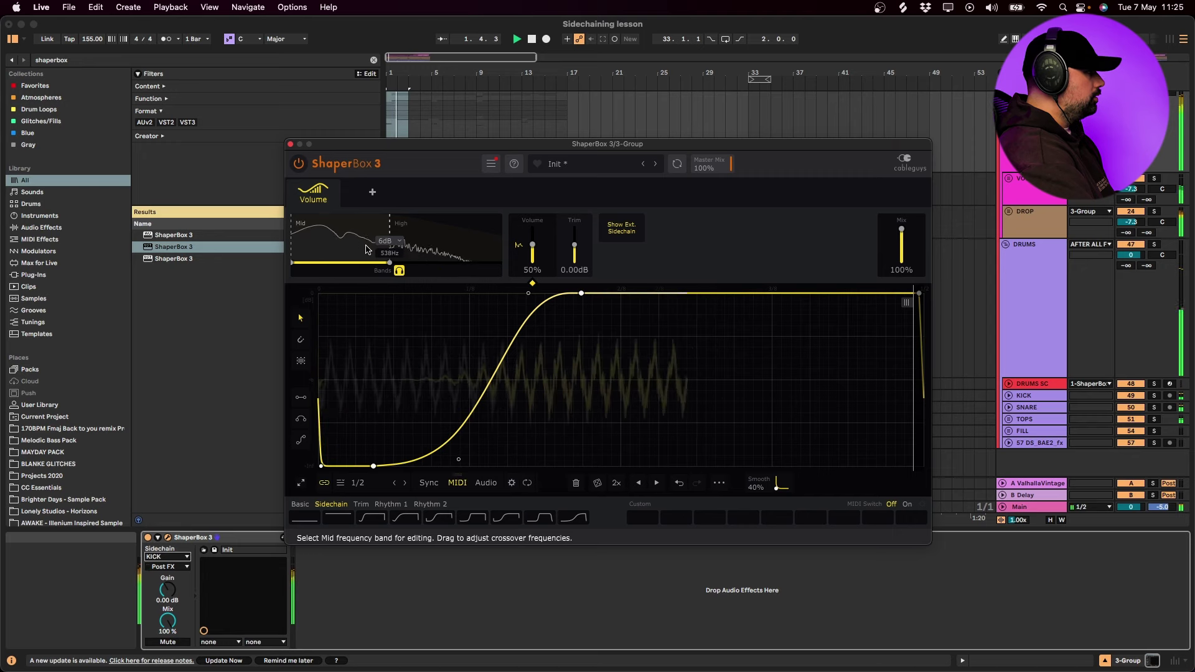
{"action": "key", "text": "space"}
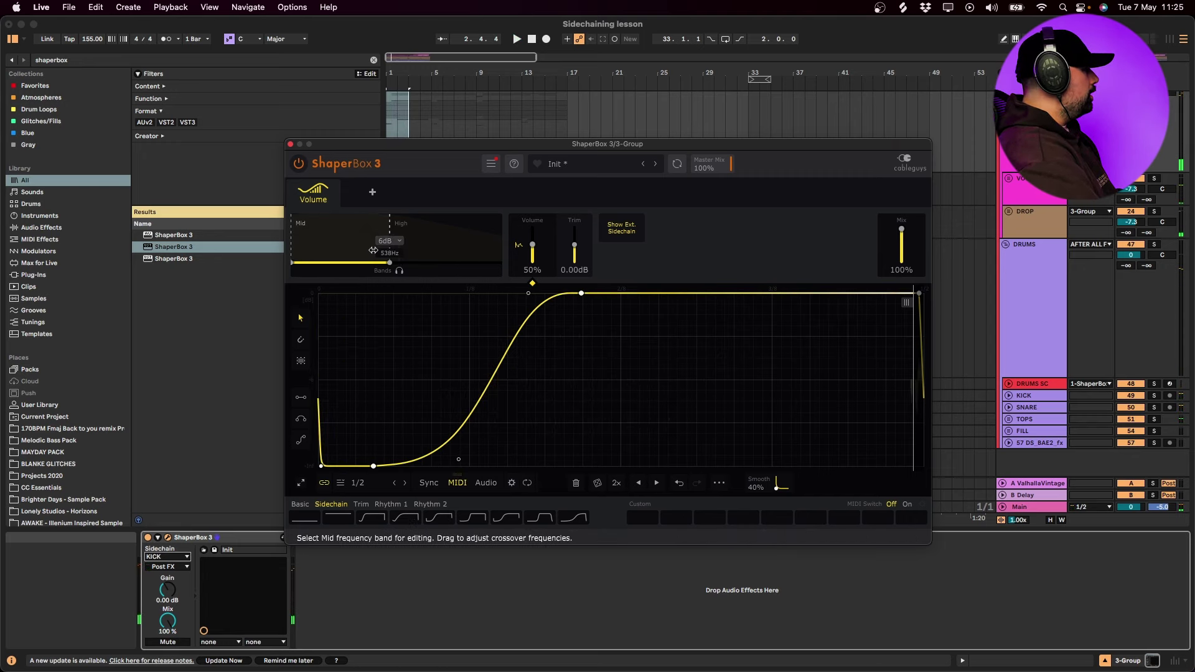
Copy the Mid band's volume curve into the High band and reshape its dip slightly.
{"action": "right_click", "coordinate": [416, 365]}
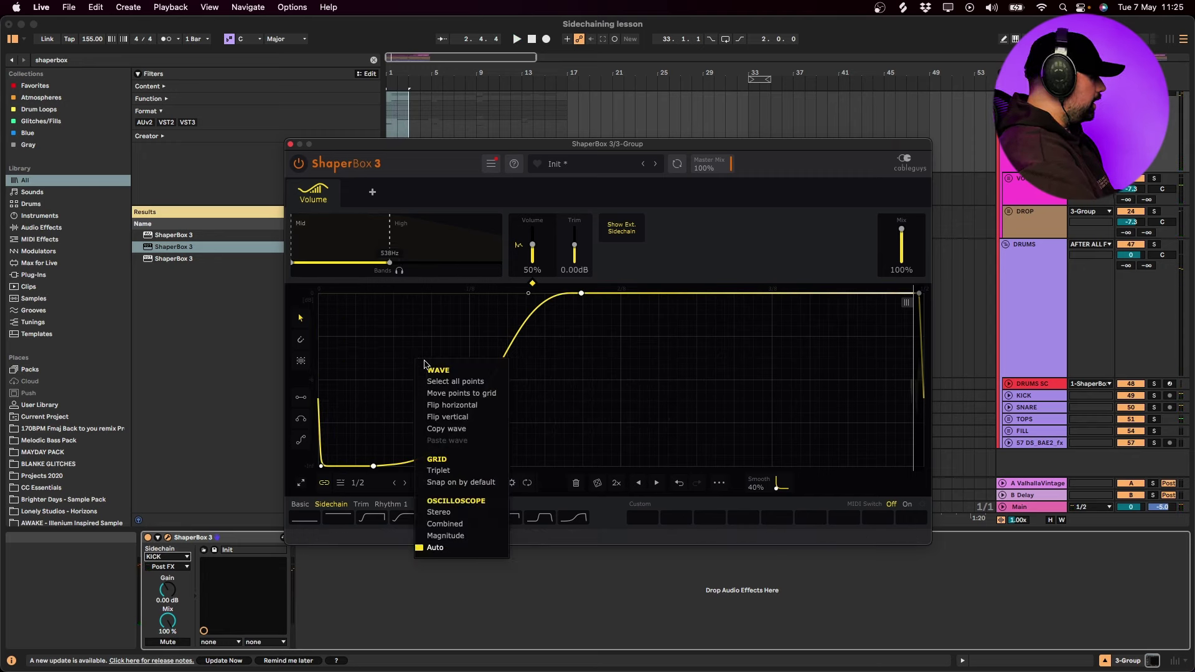
{"action": "left_click", "coordinate": [470, 427]}
{"action": "left_click", "coordinate": [439, 238]}
{"action": "right_click", "coordinate": [411, 408]}
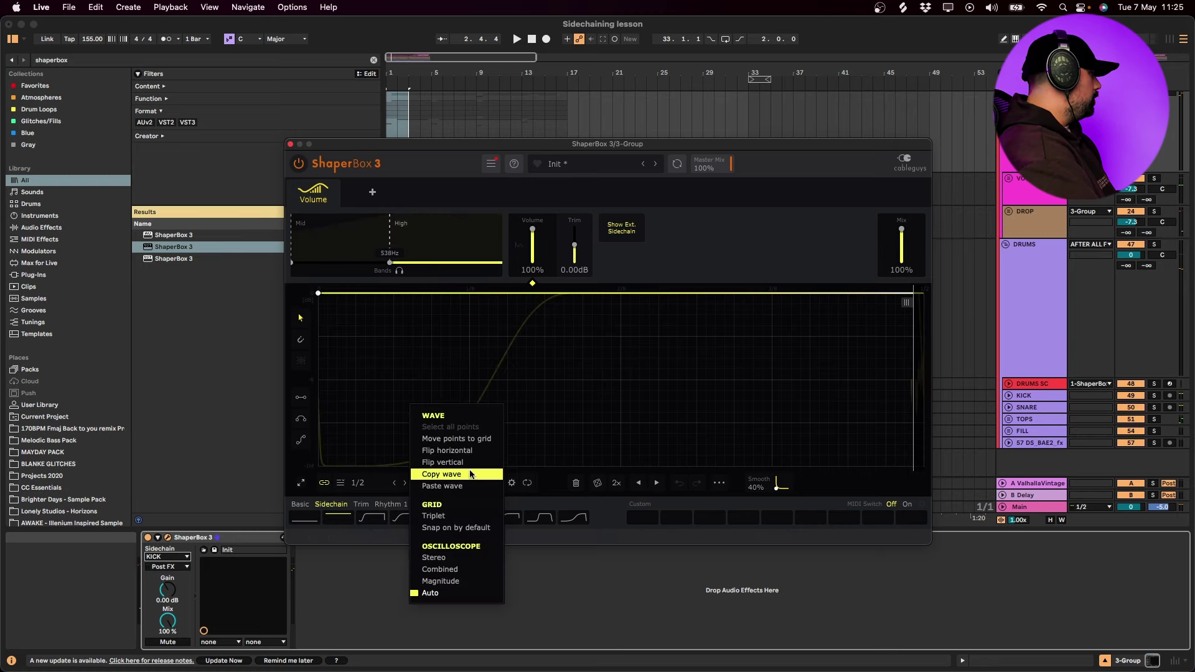
{"action": "left_click", "coordinate": [472, 487]}
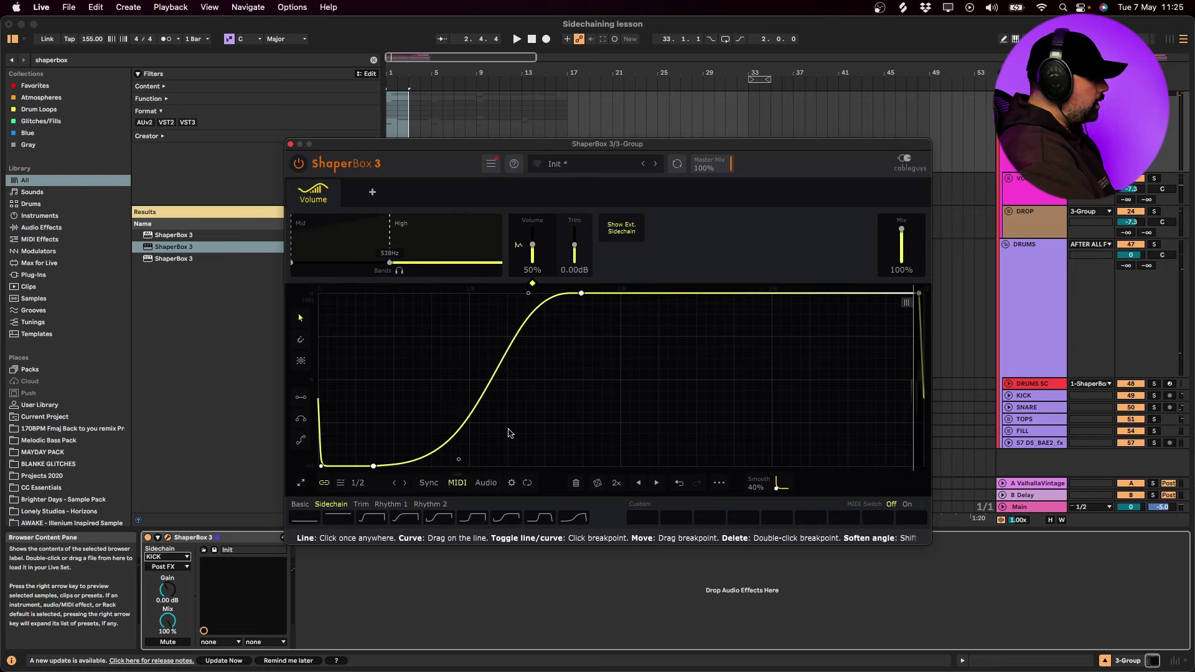
{"action": "left_click_drag", "start_coordinate": [459, 459], "coordinate": [440, 459]}
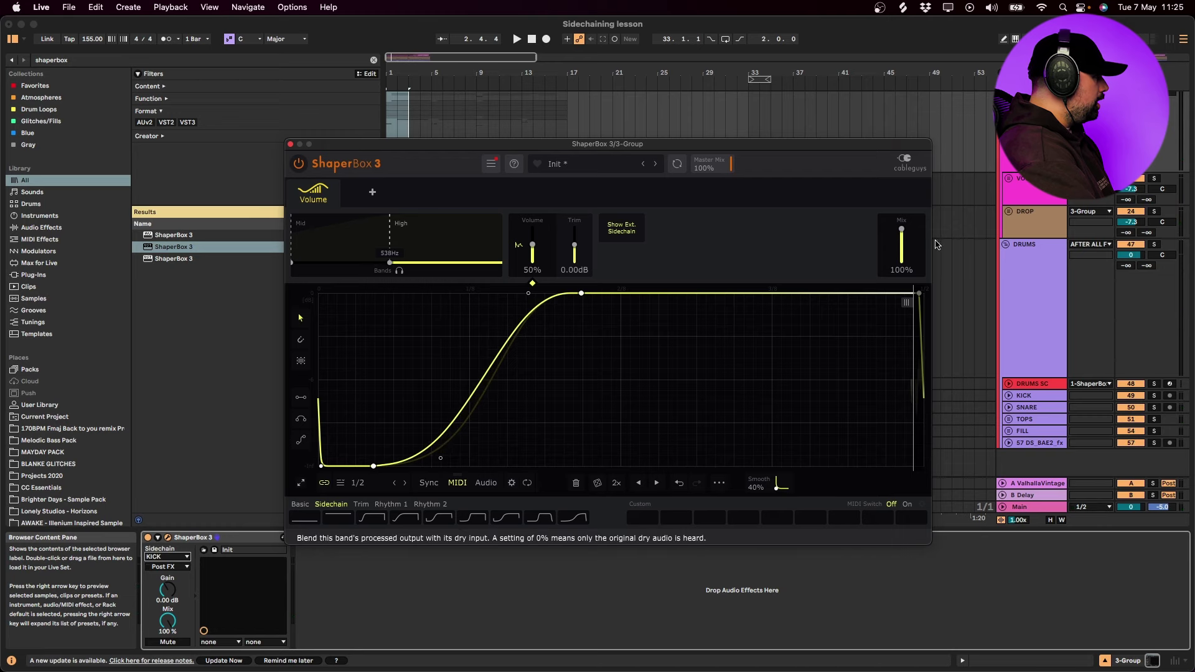
Reduce the High band's mix to about 93% while auditioning.
{"action": "left_click_drag", "start_coordinate": [904, 239], "coordinate": [904, 250]}
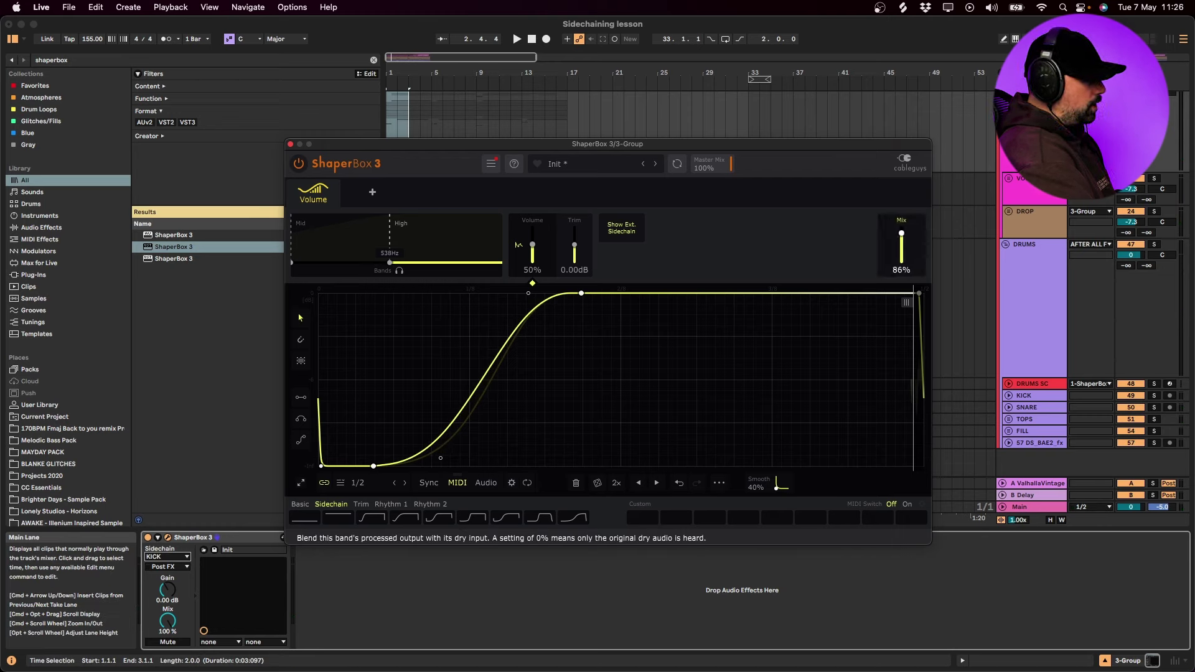
{"action": "key", "text": "space"}
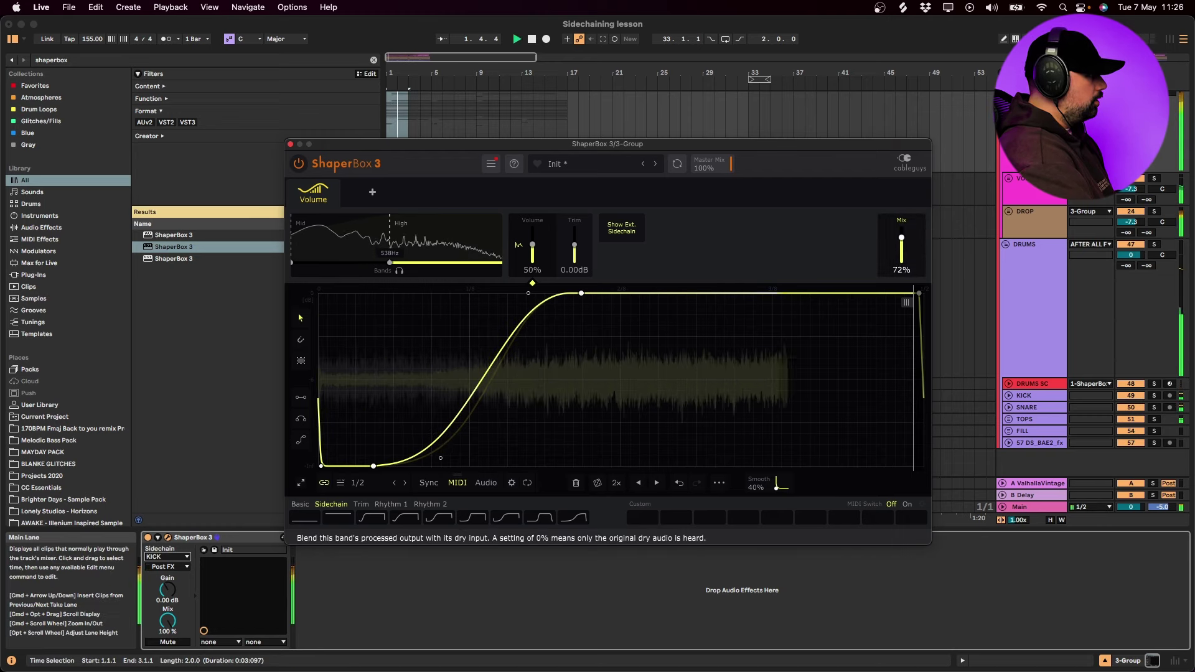
{"action": "left_click_drag", "start_coordinate": [902, 250], "coordinate": [902, 232]}
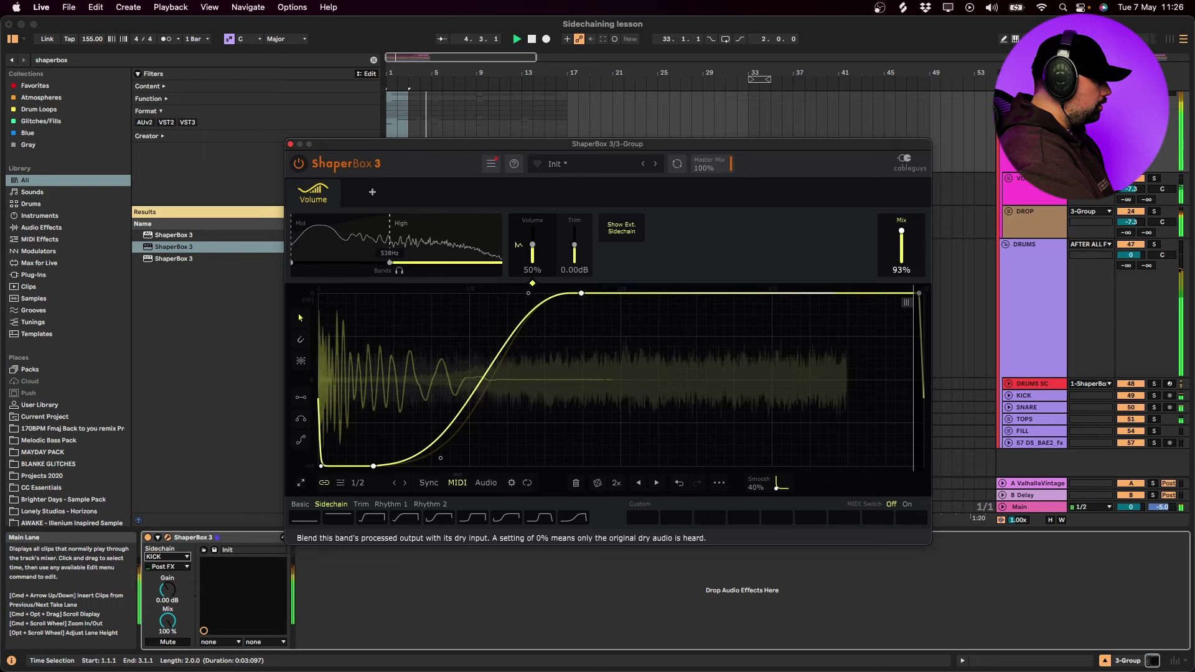